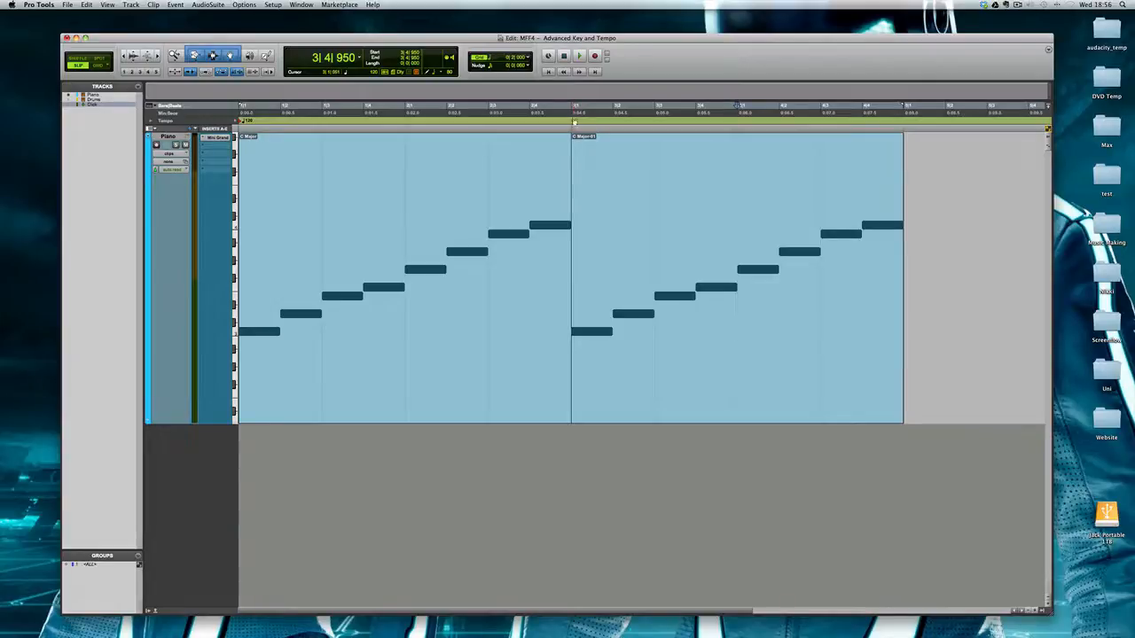
Add a tempo change to 140 BPM at the start of bar 3.
click(574, 122)
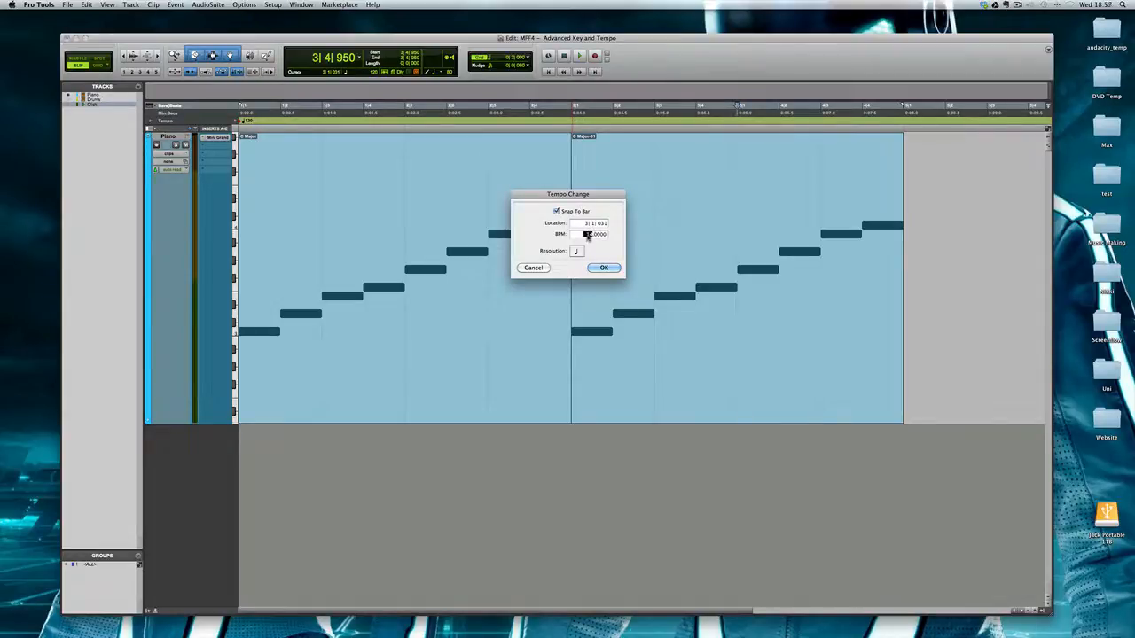
text(140)
key(Return)
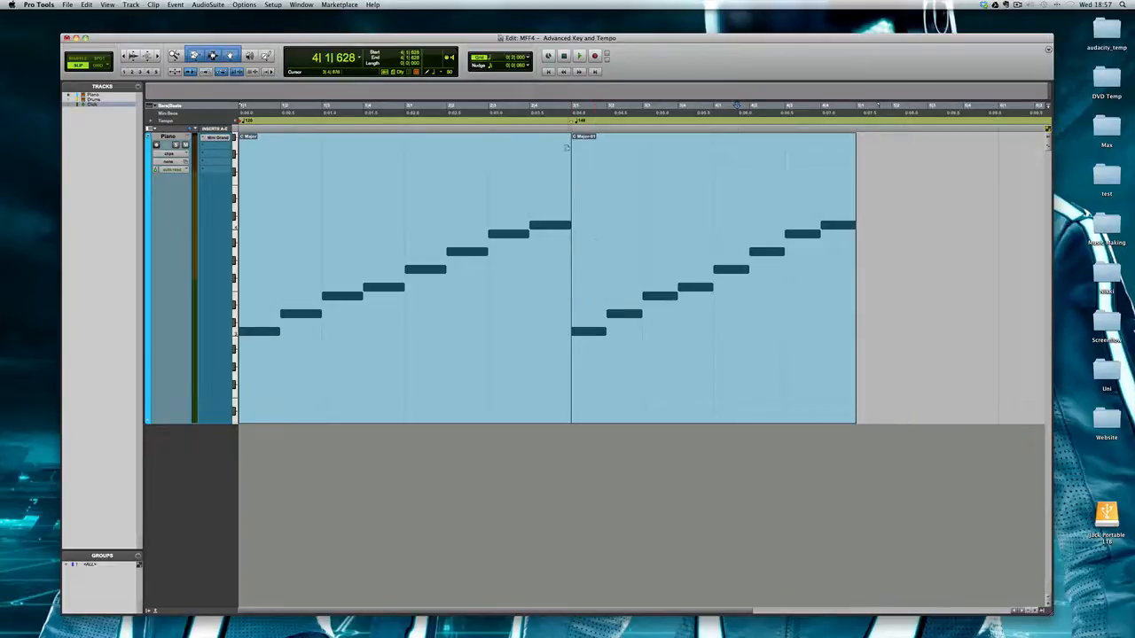
Play the session from the beginning to hear the piano pass through the tempo change at bar 3.
key(Return)
key(space)
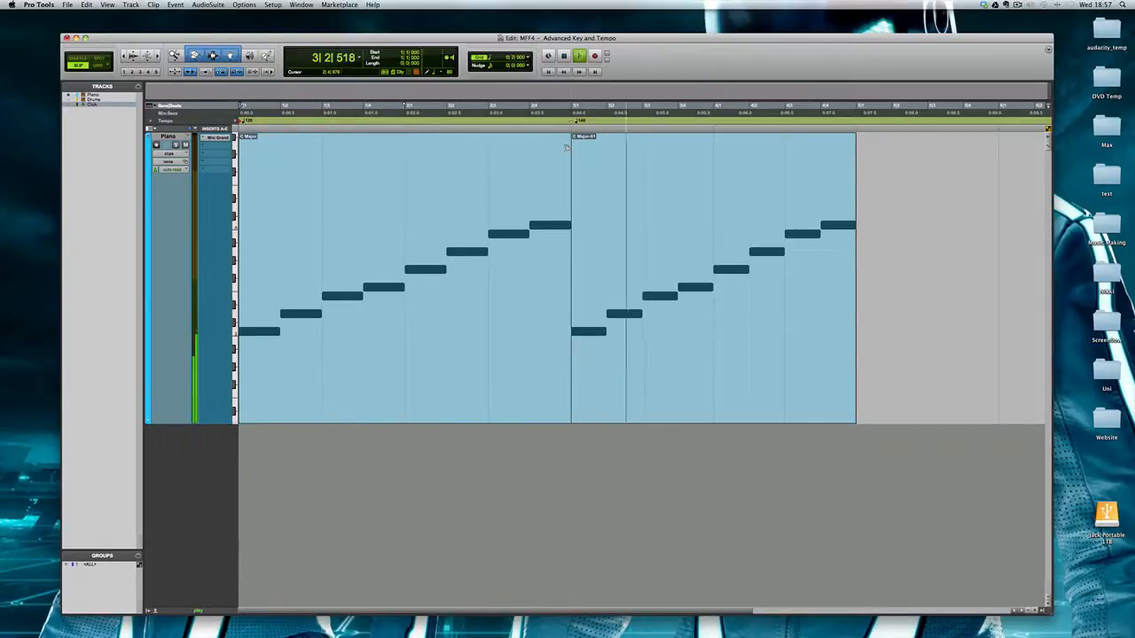
key(space)
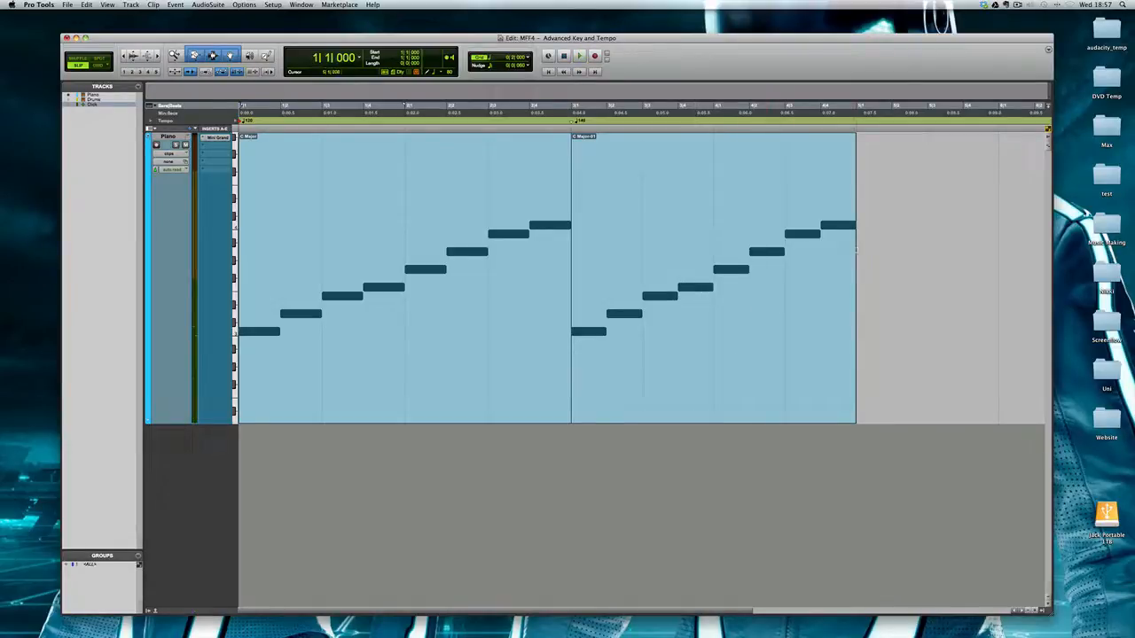
Switch the Trim tool to Standard mode and move the 140 BPM tempo event to bar 3, beat 3.
click(195, 57)
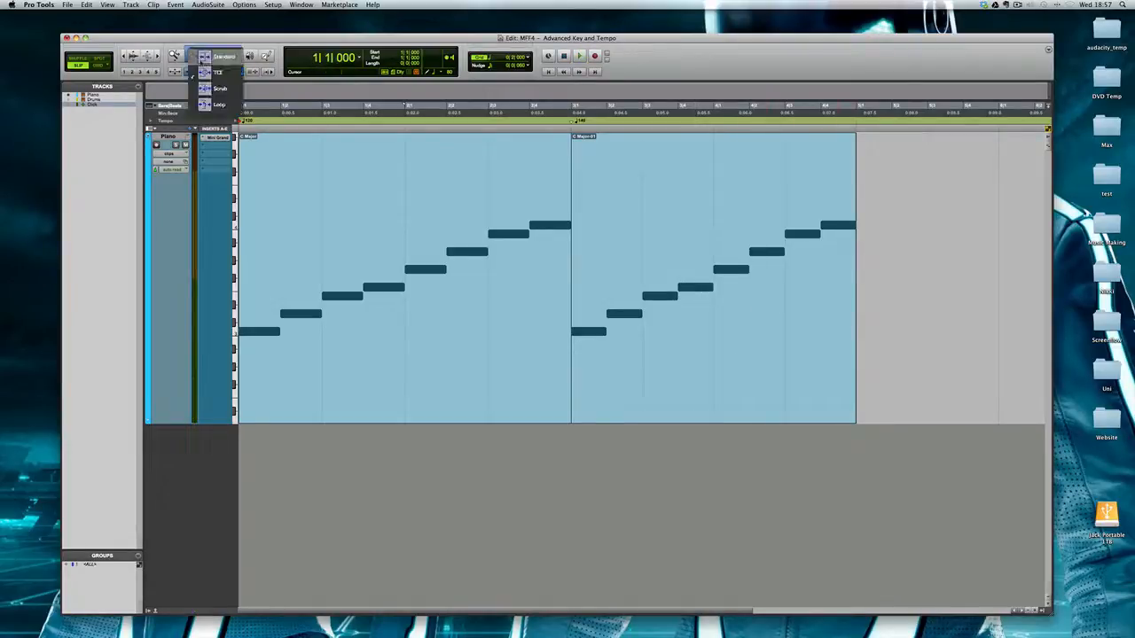
click(468, 175)
mouse_move(572, 120)
mouse_down()
mouse_move(661, 120)
mouse_move(513, 122)
mouse_move(657, 119)
mouse_up()
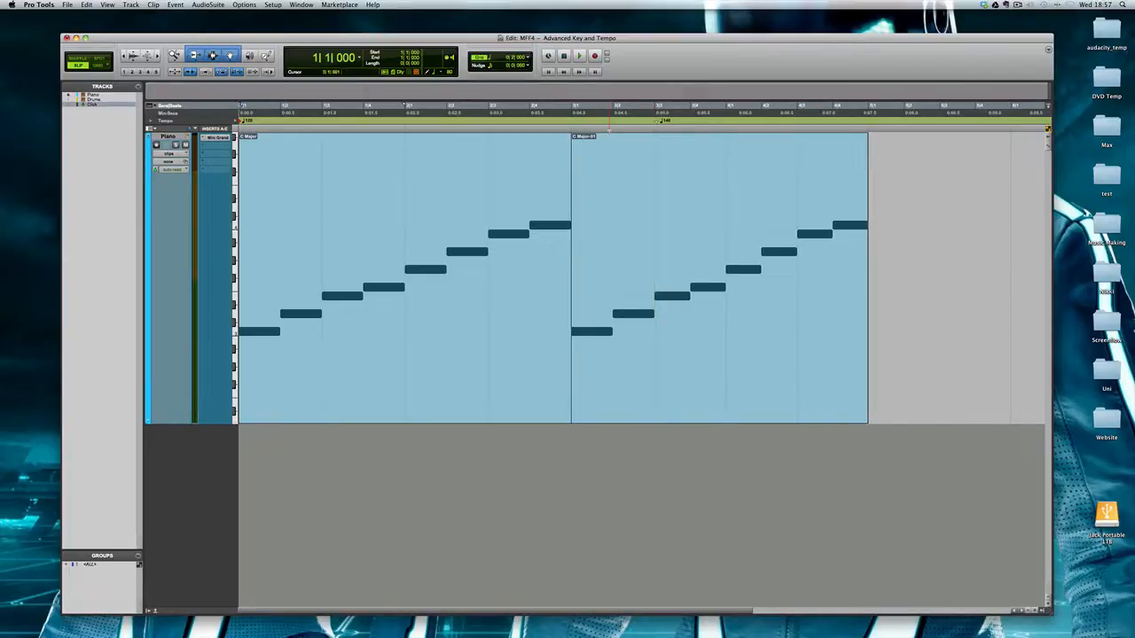
Turn on Grid mode and set the grid value to 1/8 note.
key(F4)
mouse_move(657, 122)
mouse_down()
mouse_move(585, 122)
mouse_move(656, 121)
mouse_up()
key(super+])
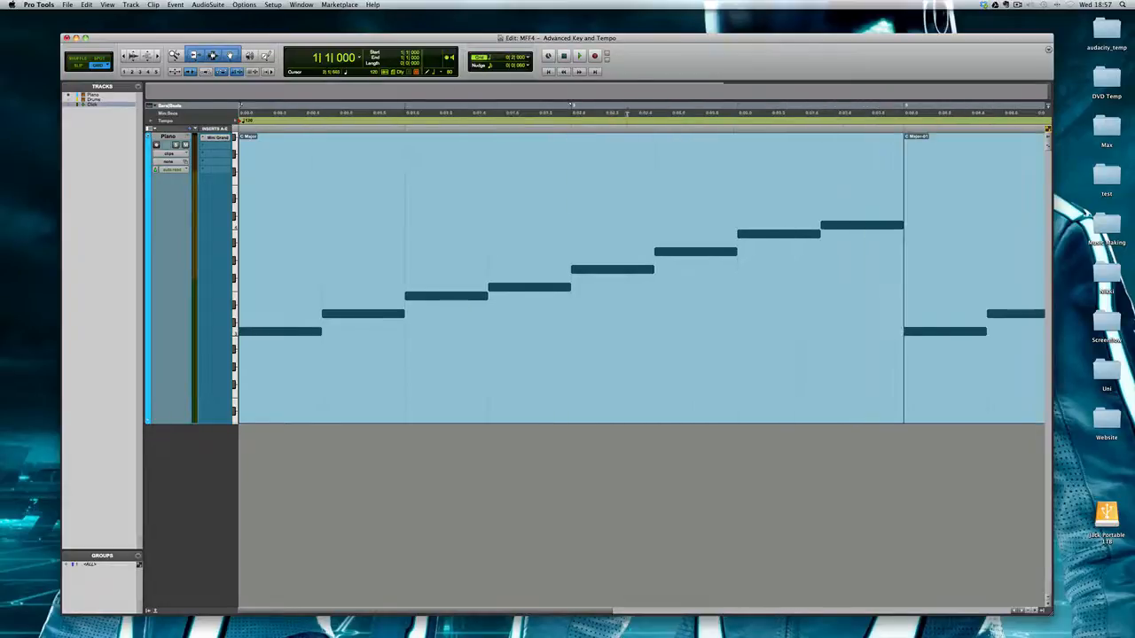
key(super+[)
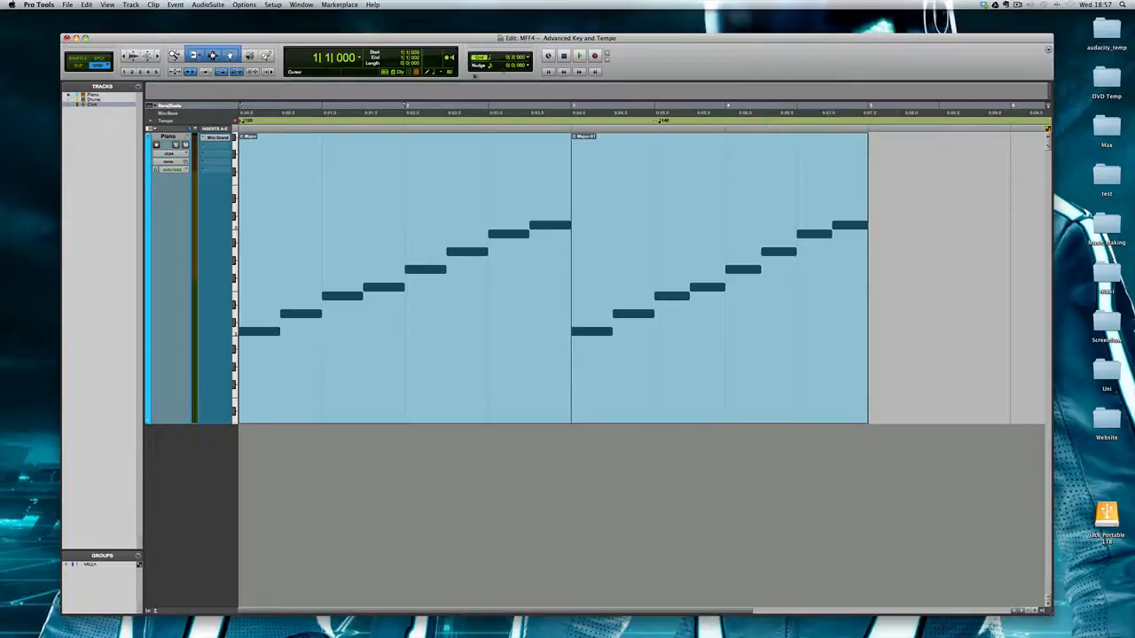
click(525, 57)
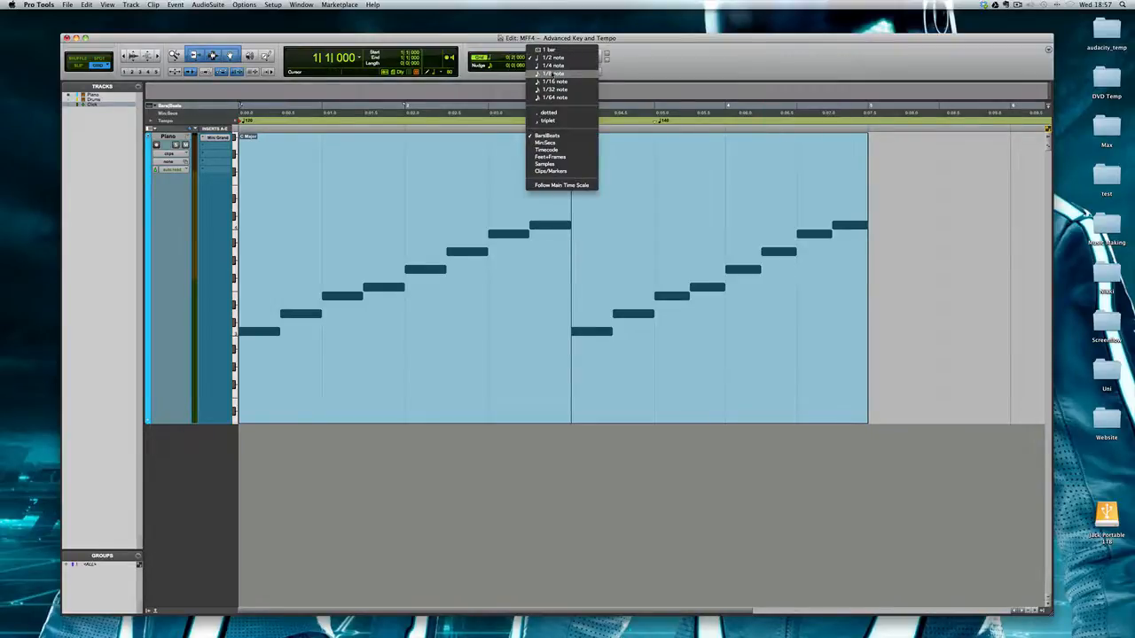
click(551, 74)
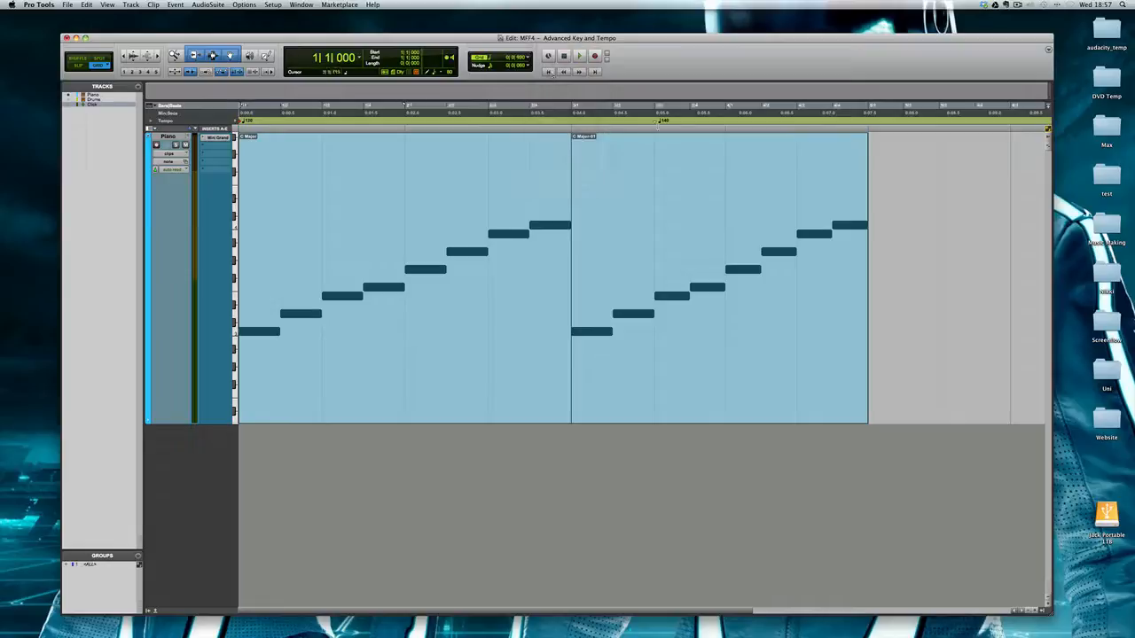
Snap the 140 BPM tempo event to bar 3, beat 3, and play back from 2|4|480.
mouse_move(657, 123)
mouse_down()
mouse_move(614, 123)
mouse_move(653, 123)
mouse_up()
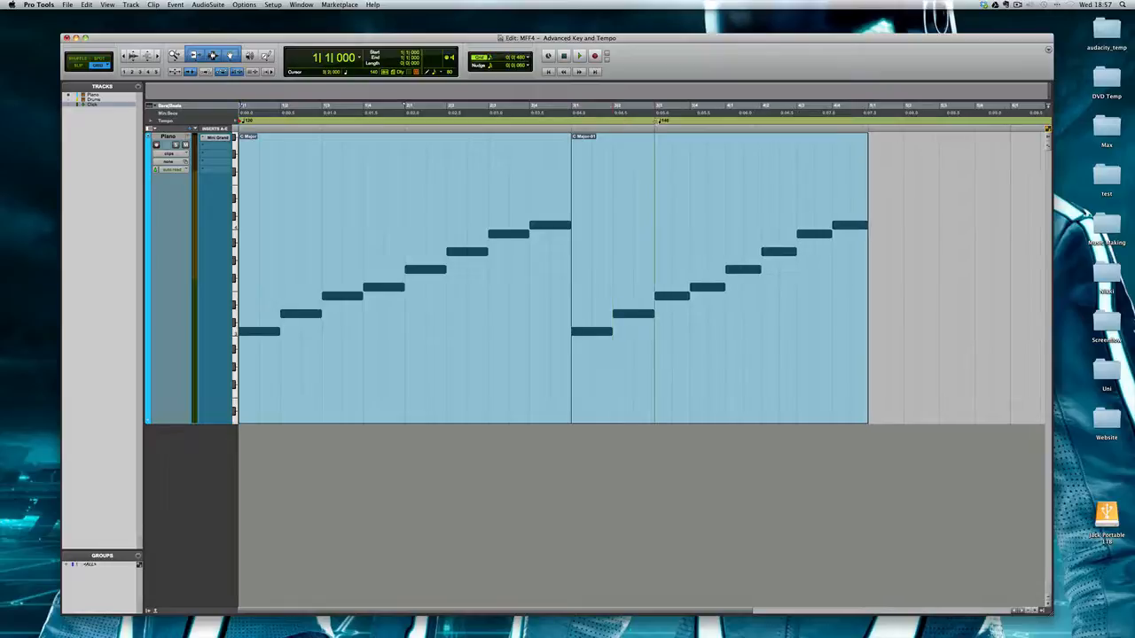
mouse_move(656, 124)
mouse_down()
mouse_move(722, 121)
mouse_move(592, 120)
mouse_move(695, 122)
mouse_move(656, 121)
mouse_up()
click(542, 159)
key(space)
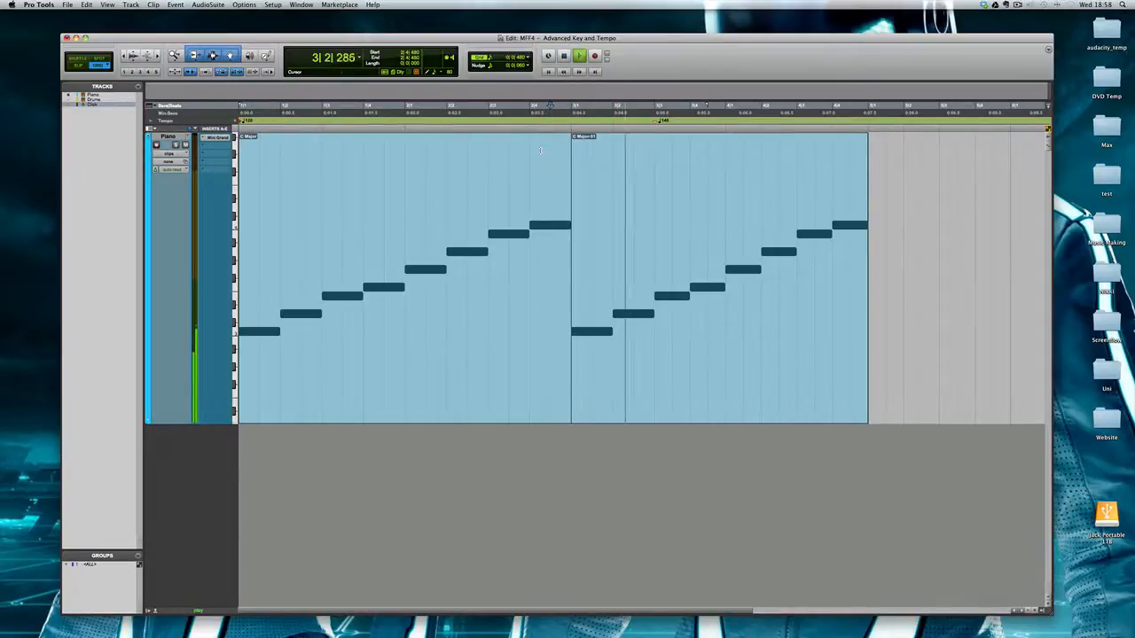
key(space)
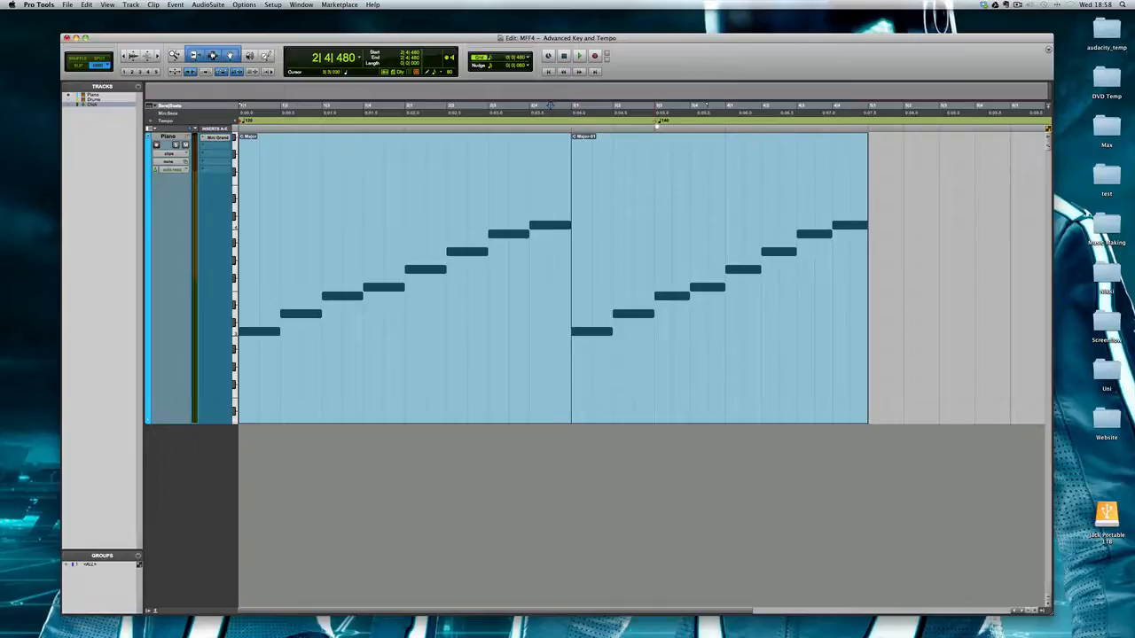
Add a 150 BPM tempo change with its location entered as 4|2|000 and Snap To Bar enabled.
mouse_move(657, 126)
mouse_down()
mouse_move(733, 127)
mouse_move(636, 126)
mouse_move(659, 125)
mouse_up()
click(236, 121)
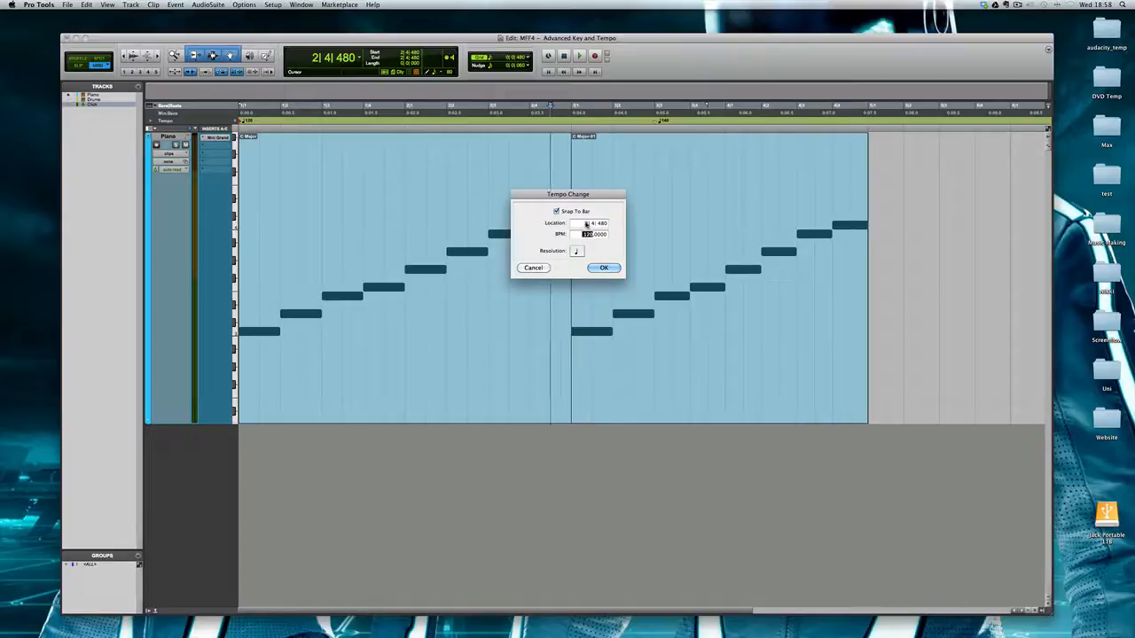
click(584, 223)
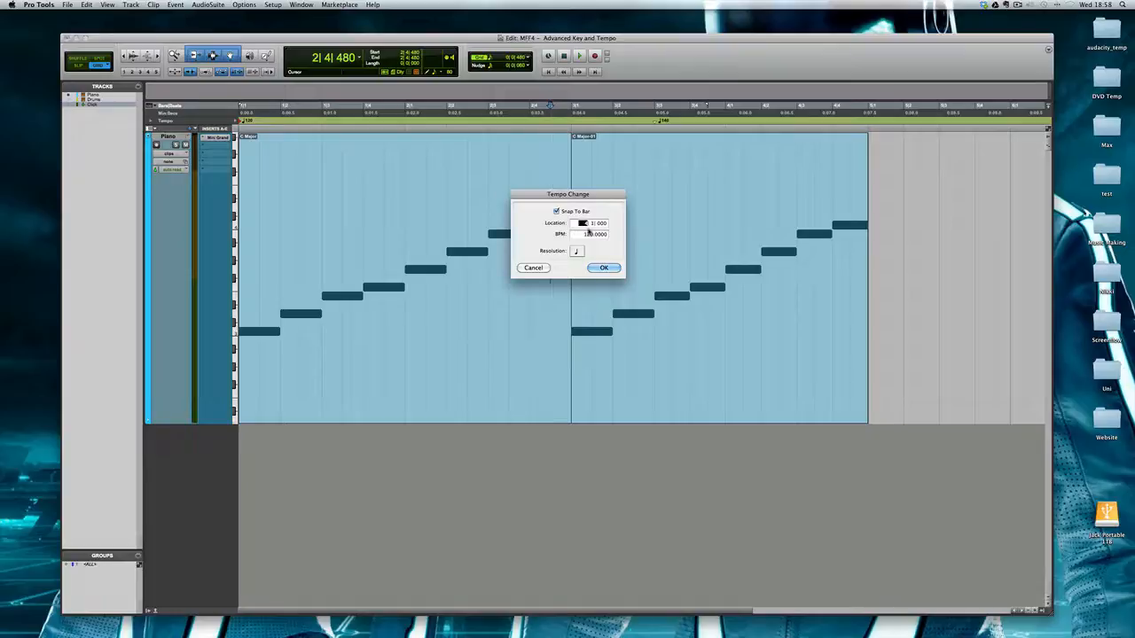
click(587, 233)
click(603, 267)
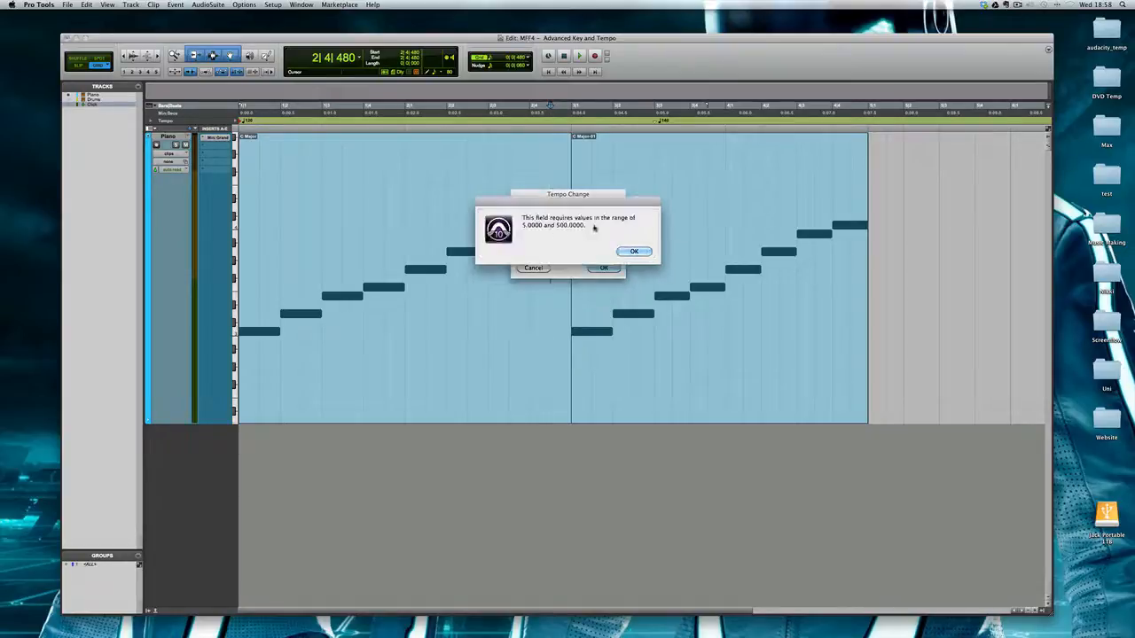
click(631, 253)
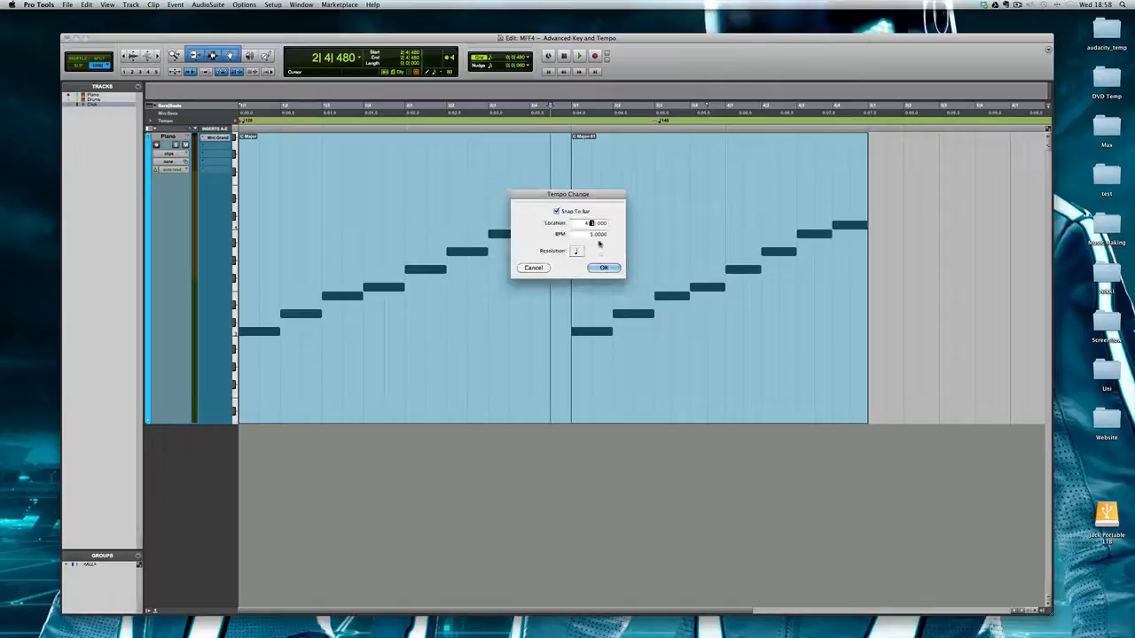
click(591, 223)
text(2)
click(592, 235)
text(150)
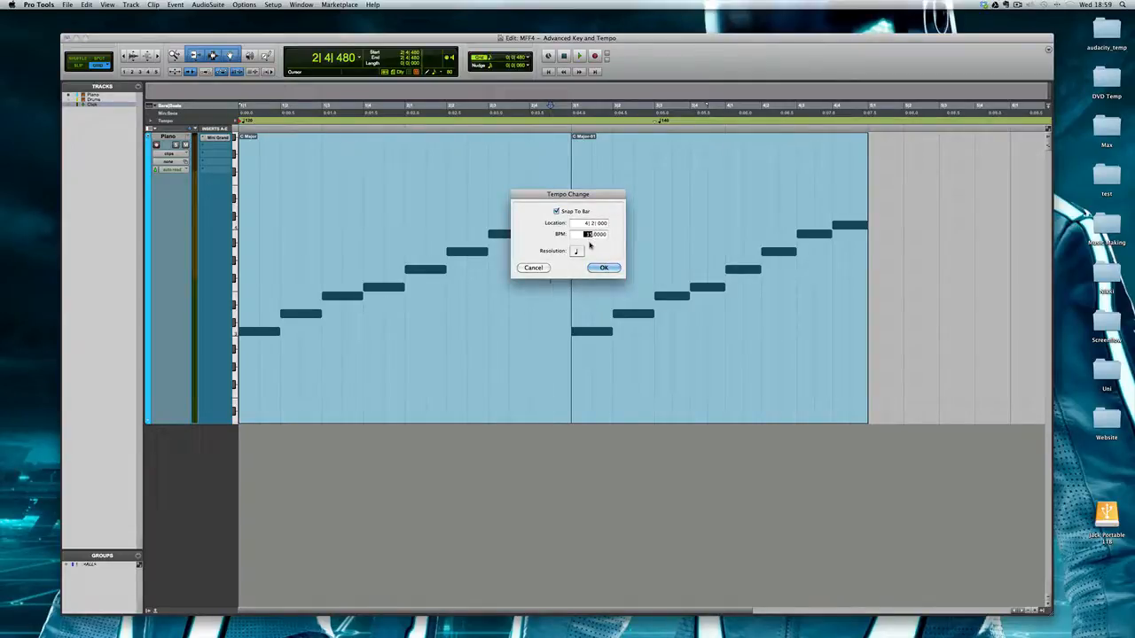
key(Return)
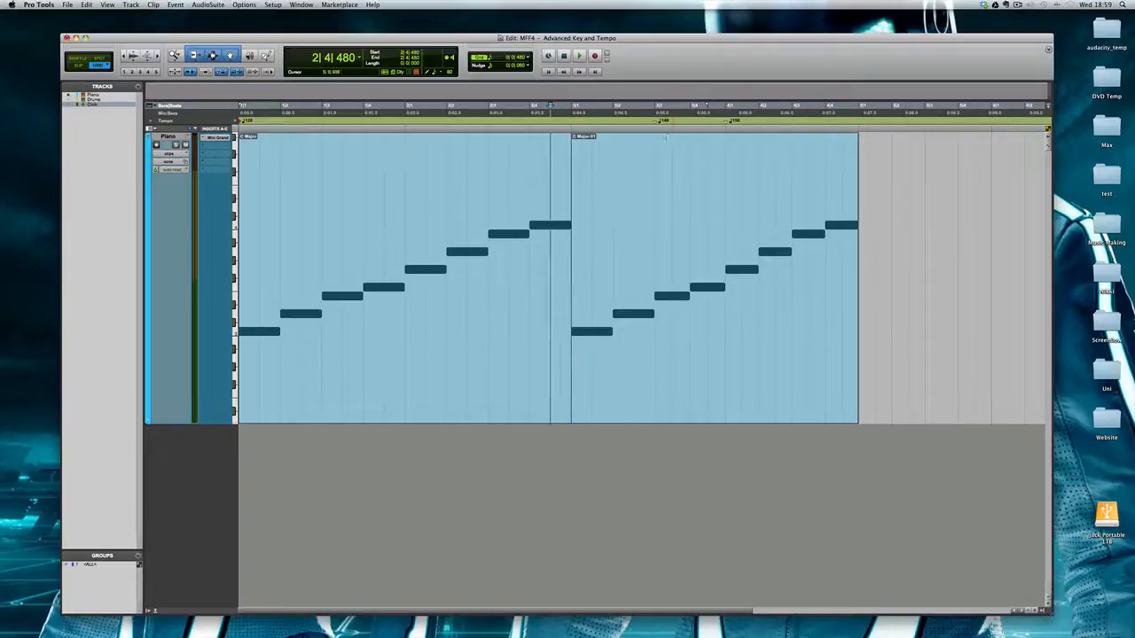
Switch the tempo ruler to Bar|Beat Markers and move the marker at bar 3, beat 3 earlier, to about 4.3 seconds.
click(238, 121)
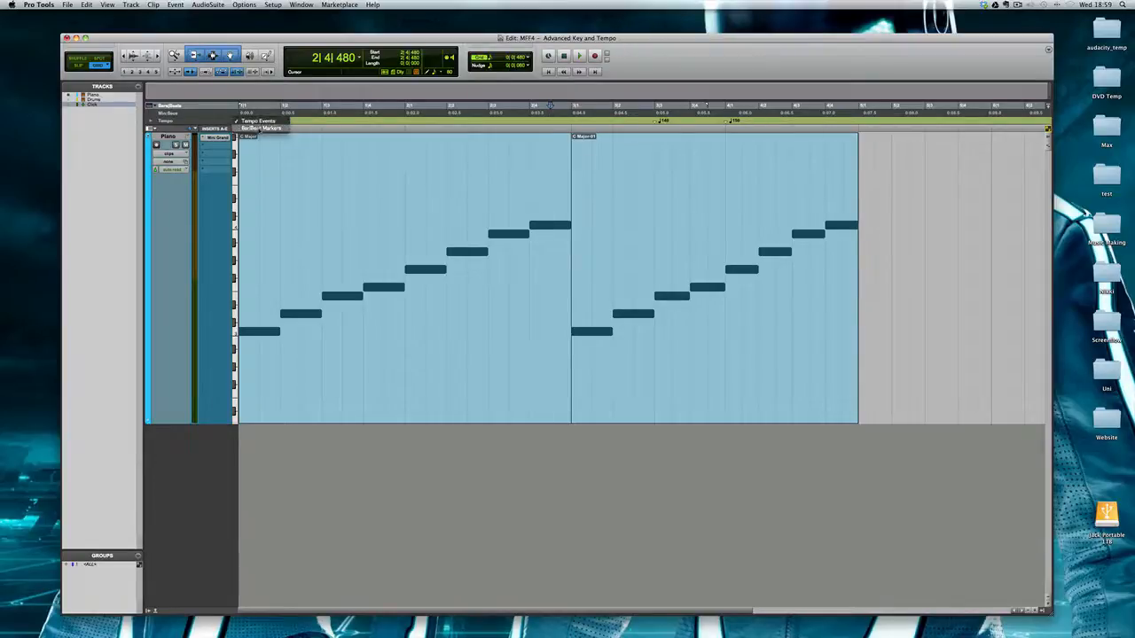
click(258, 128)
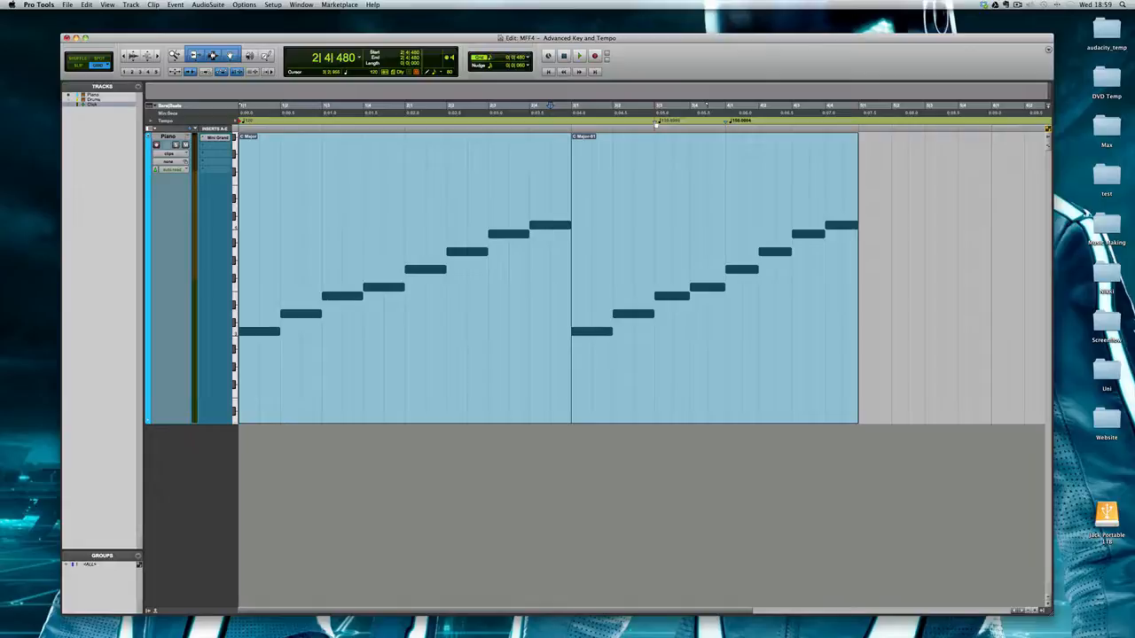
drag(654, 124, 644, 125)
mouse_move(625, 123)
mouse_down()
mouse_move(576, 123)
mouse_move(676, 124)
mouse_move(552, 123)
mouse_move(627, 123)
mouse_move(590, 123)
mouse_move(610, 124)
mouse_up()
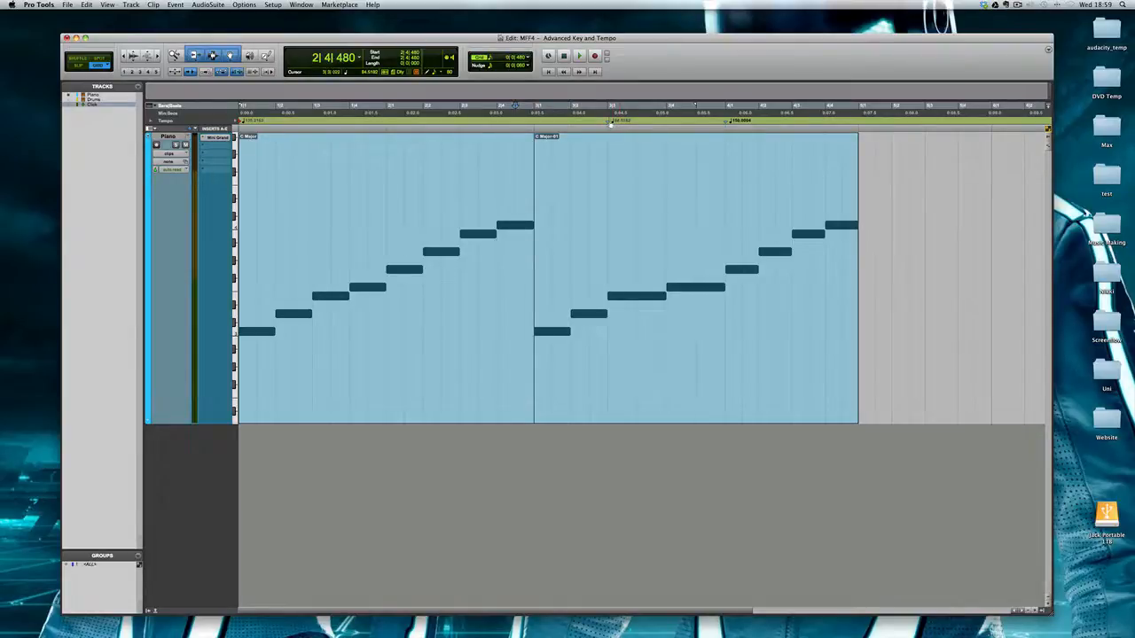
mouse_move(610, 124)
mouse_down()
mouse_move(585, 125)
mouse_move(599, 122)
mouse_up()
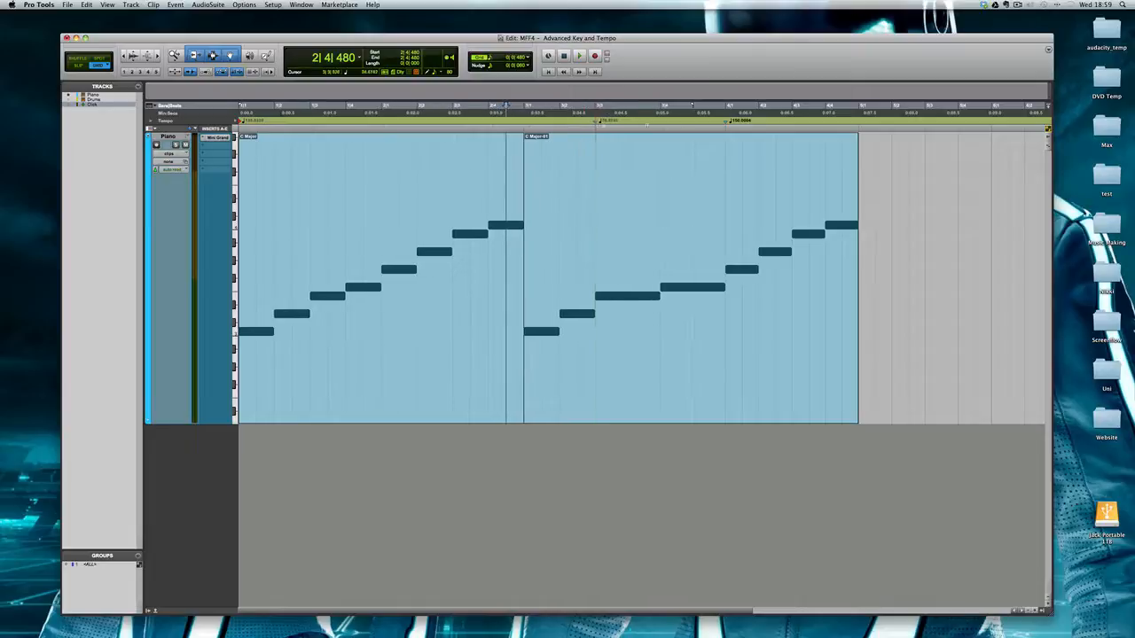
Reposition the Bar|Beat markers, placing bar 3, beat 3 at about 3.7 seconds and bar 4 at about 5.7 seconds.
mouse_move(727, 124)
mouse_down()
mouse_move(705, 124)
mouse_move(746, 122)
mouse_up()
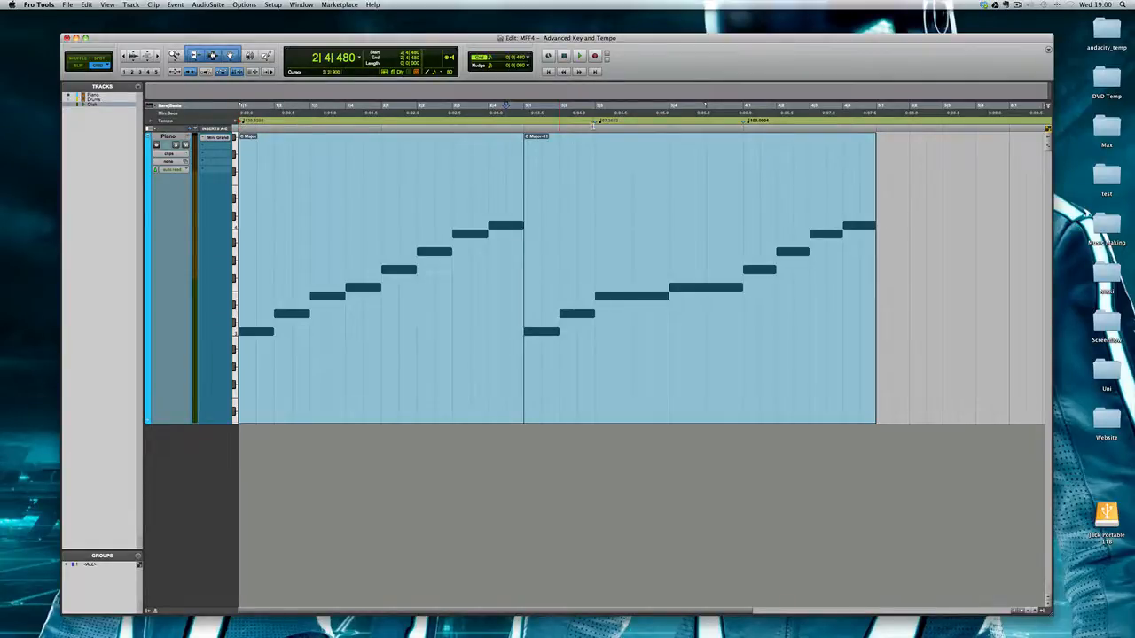
mouse_move(593, 126)
mouse_down()
mouse_move(535, 125)
mouse_move(630, 128)
mouse_move(584, 129)
mouse_up()
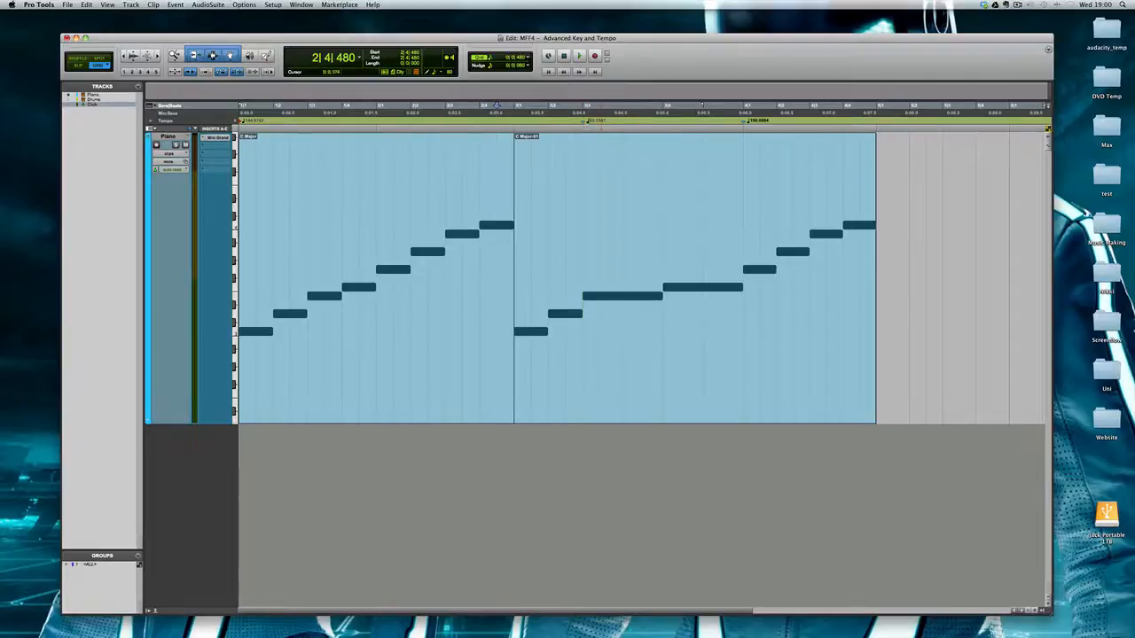
drag(584, 124, 548, 123)
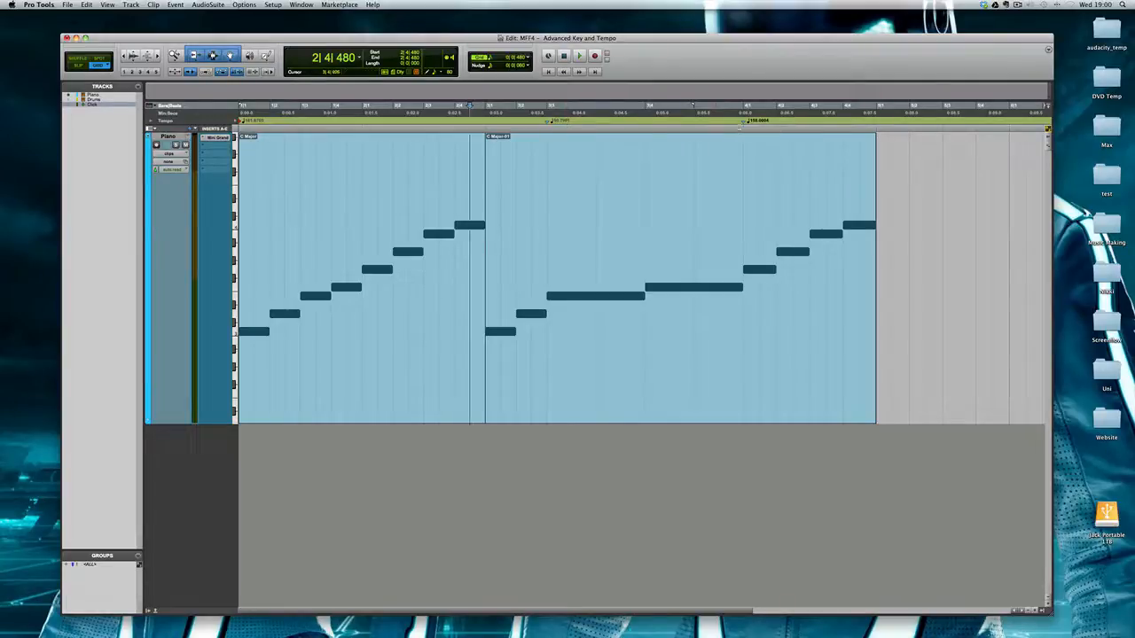
drag(744, 124, 725, 124)
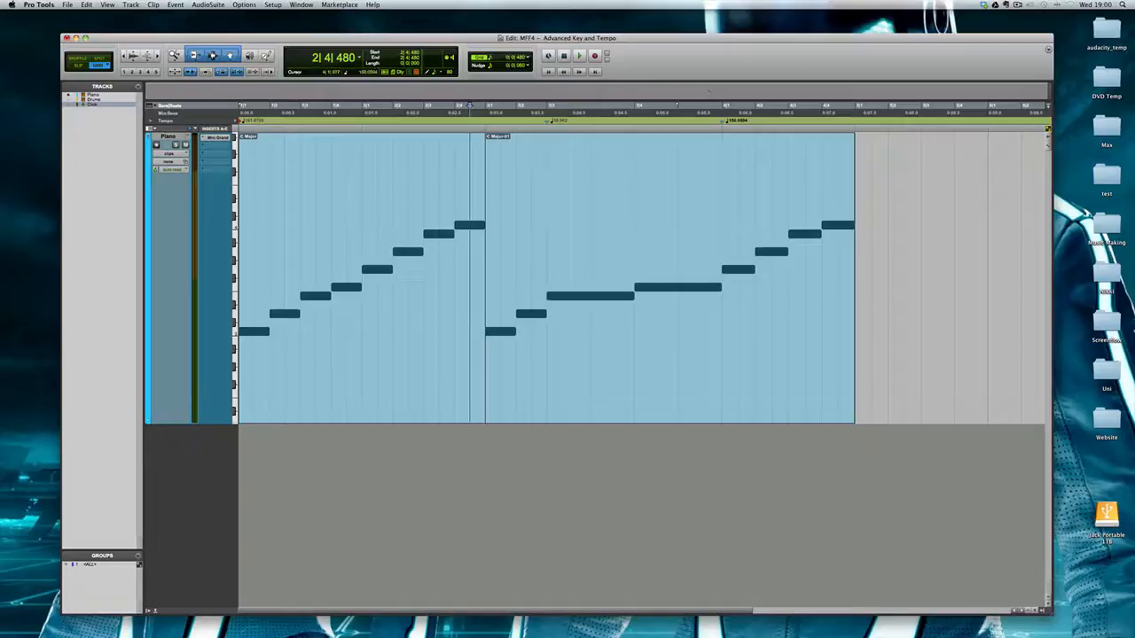
drag(725, 121, 716, 124)
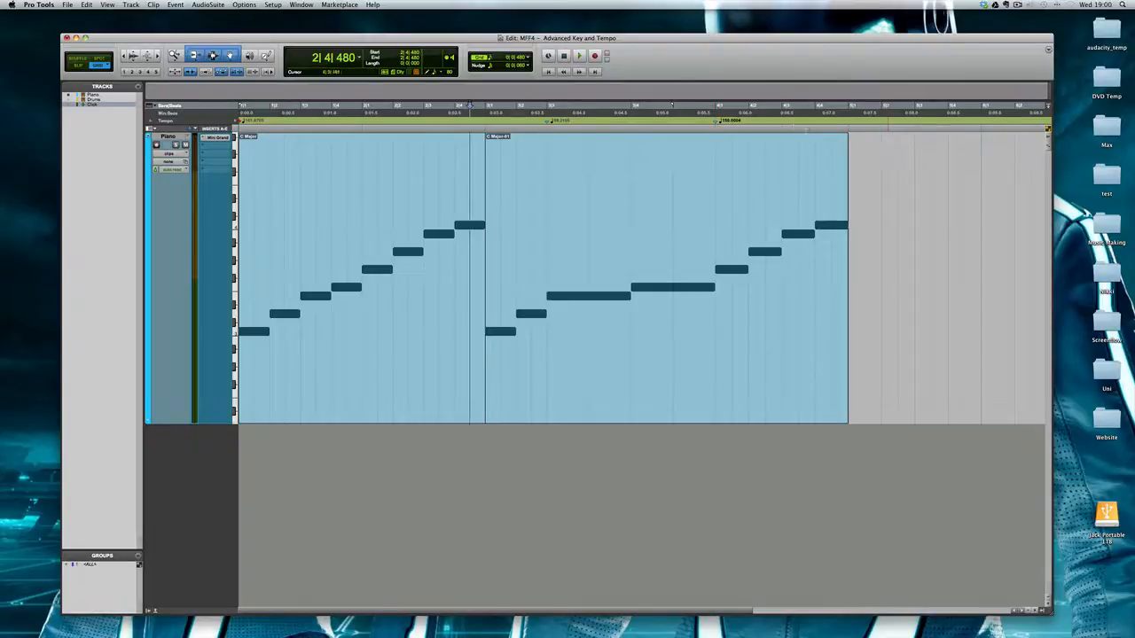
Add a Bar|Beat marker with location 4|4|000 at the current 4|3|000 point, and move the bar 4 marker to about 5.4 seconds.
click(781, 105)
ctrl+click(781, 106)
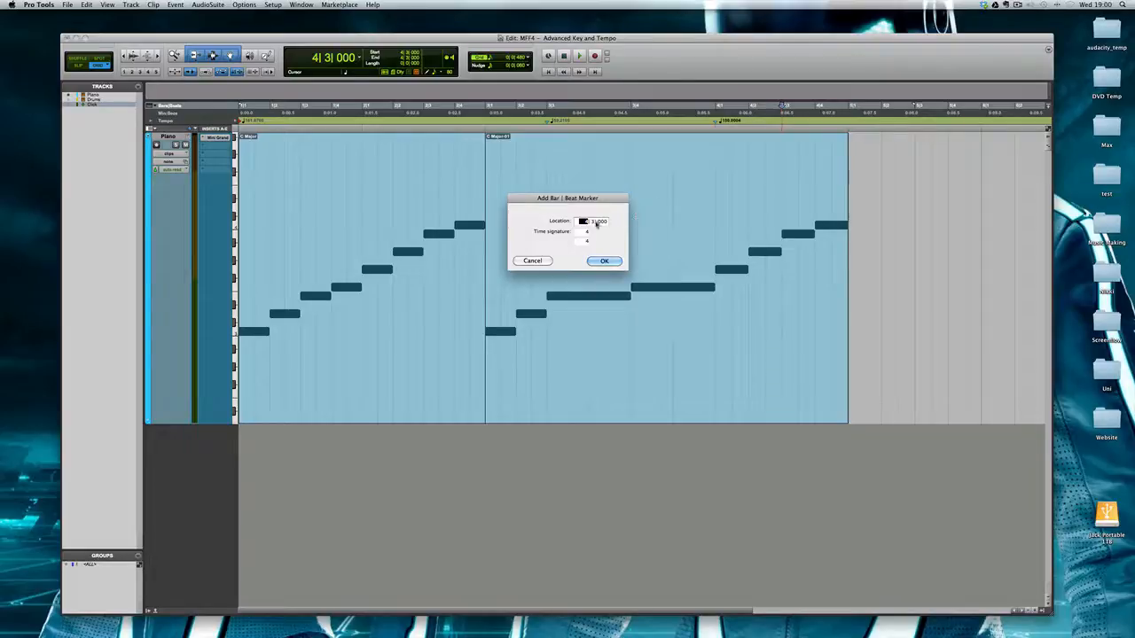
click(592, 221)
text(4)
key(Return)
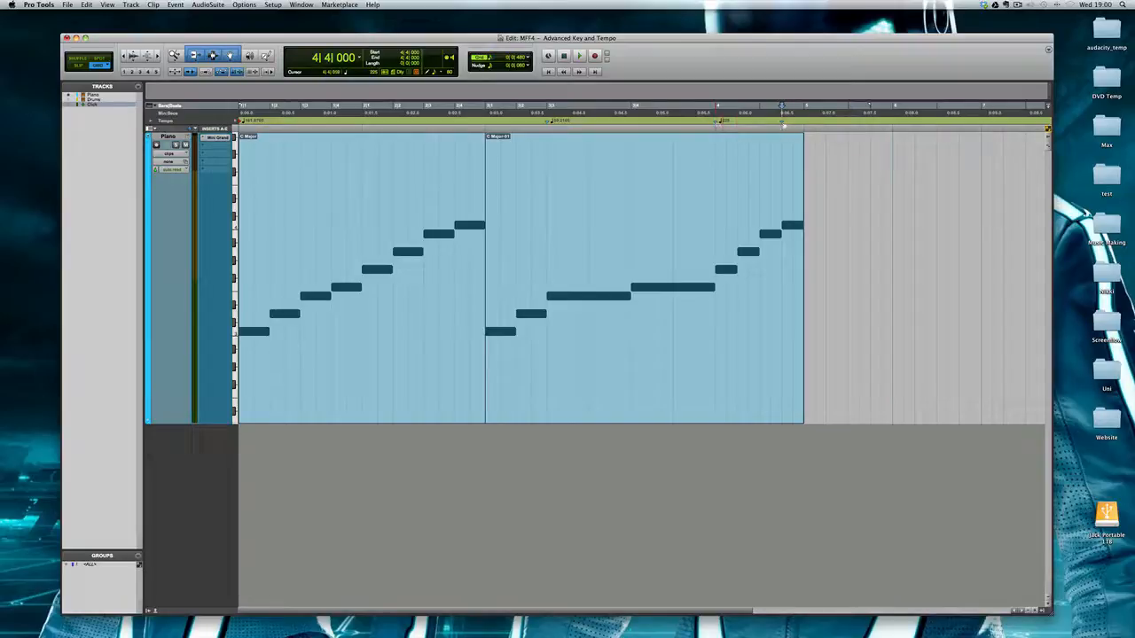
mouse_move(716, 123)
mouse_down()
mouse_move(676, 122)
mouse_move(700, 121)
mouse_move(691, 124)
mouse_up()
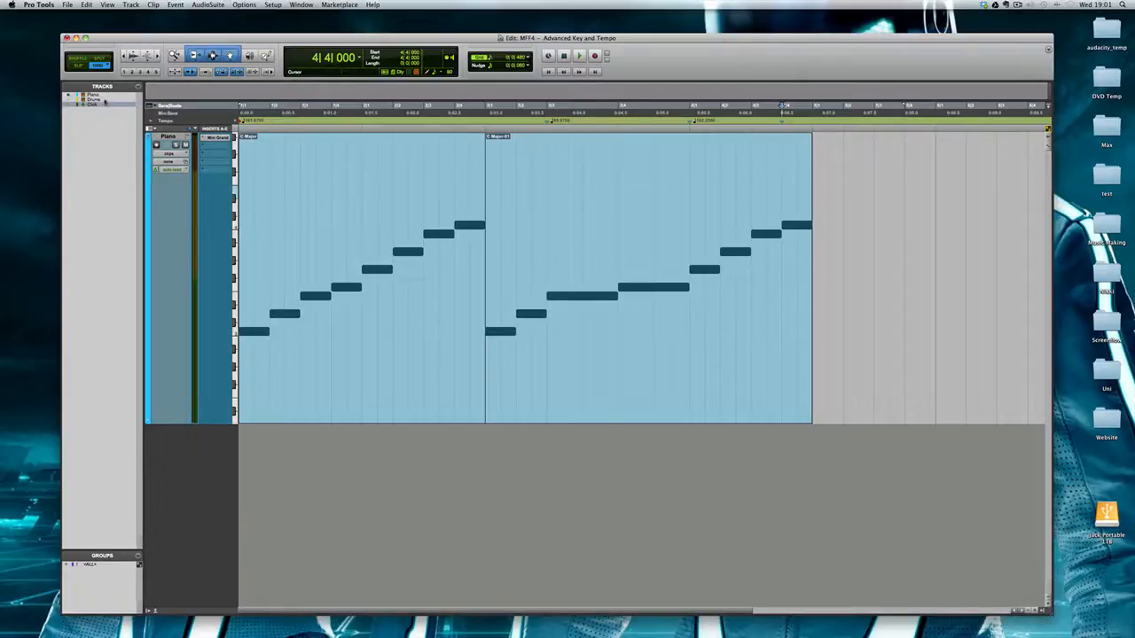
Show the Drums track, increase its height, and set its timebase to samples.
click(68, 99)
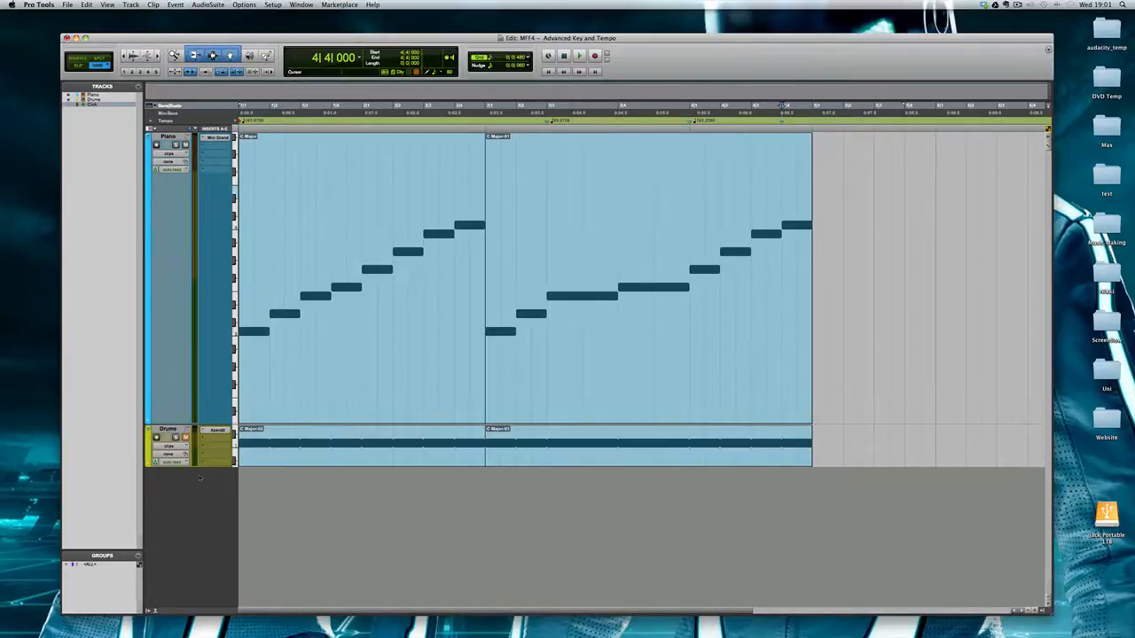
drag(200, 467, 205, 545)
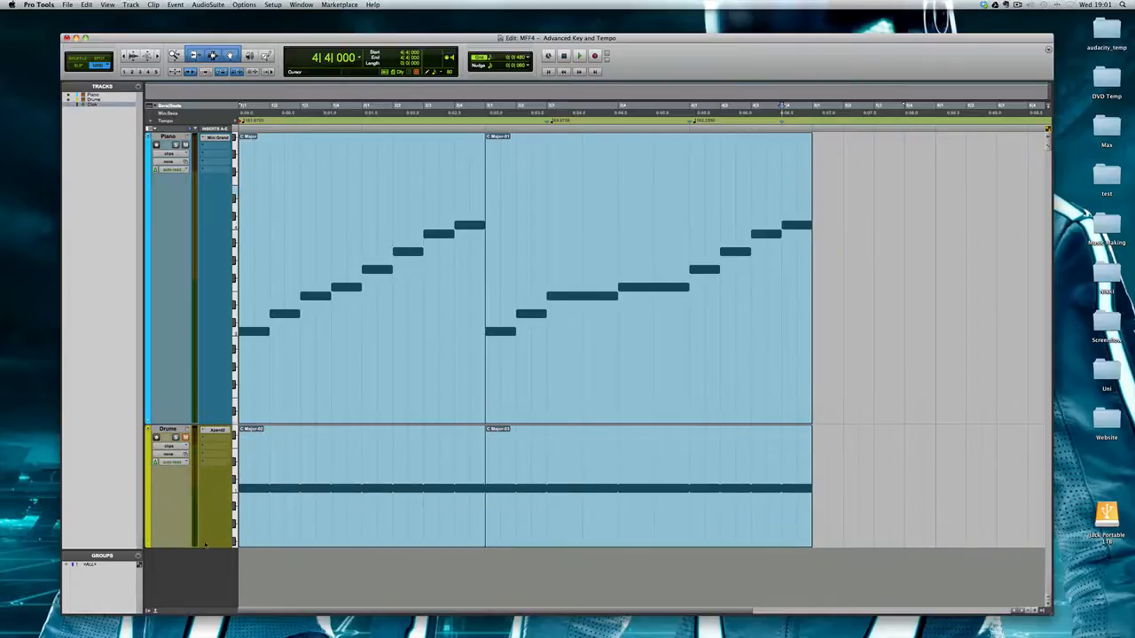
click(156, 462)
click(177, 456)
Move the Bar|Beat marker at bar 3, beat 3 to about 4.0 seconds and back to about 3.7 seconds.
mouse_move(550, 122)
mouse_down()
mouse_move(499, 123)
mouse_move(603, 123)
mouse_move(571, 554)
mouse_up()
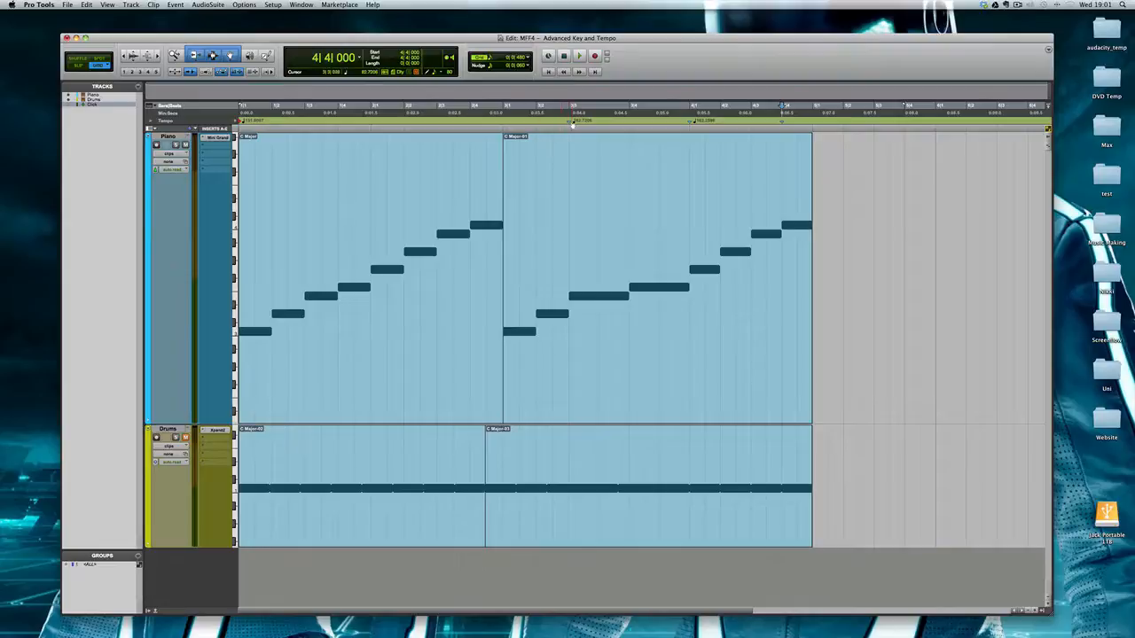
mouse_move(571, 122)
mouse_down()
mouse_move(534, 123)
mouse_move(545, 122)
mouse_up()
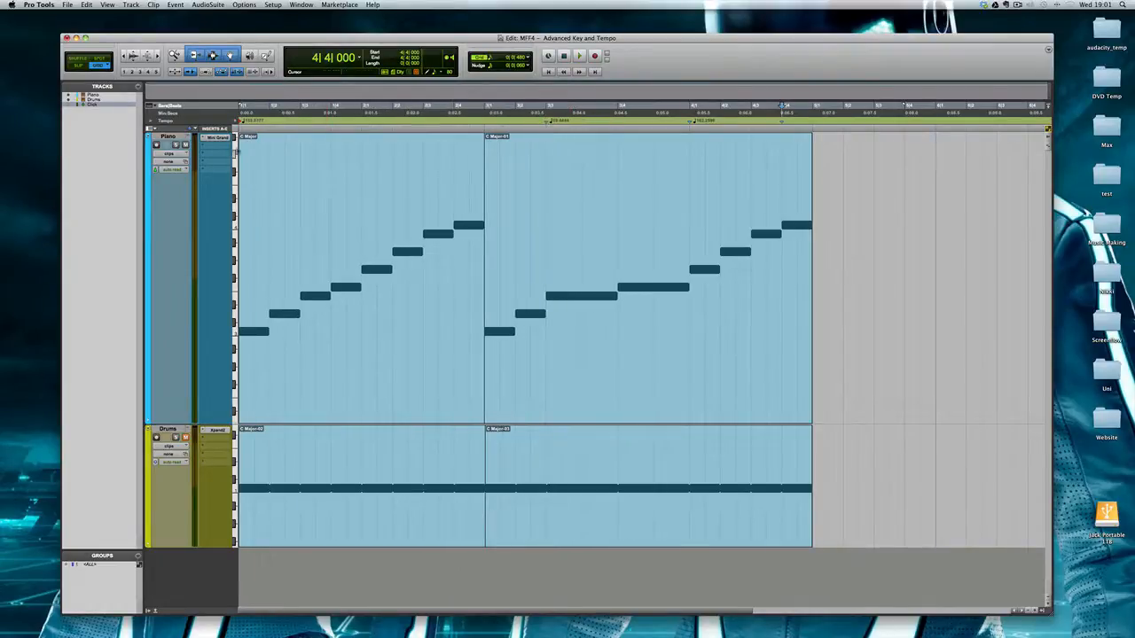
Switch the tempo ruler between Tempo Events and Bar|Beat Markers, leaving it set to Tempo Events.
click(238, 122)
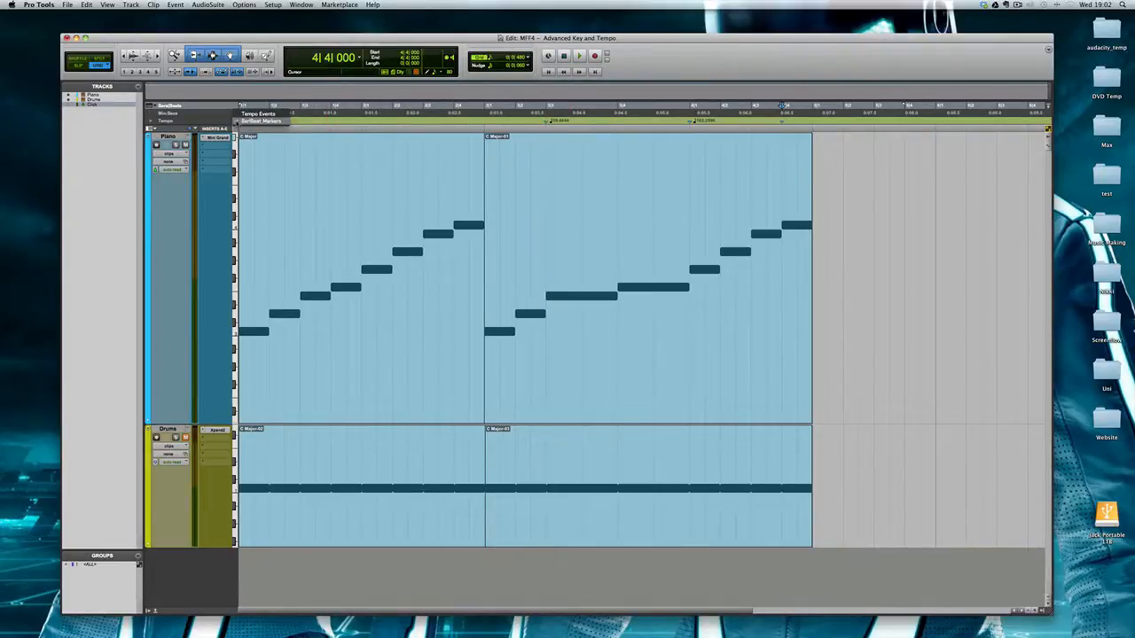
click(257, 113)
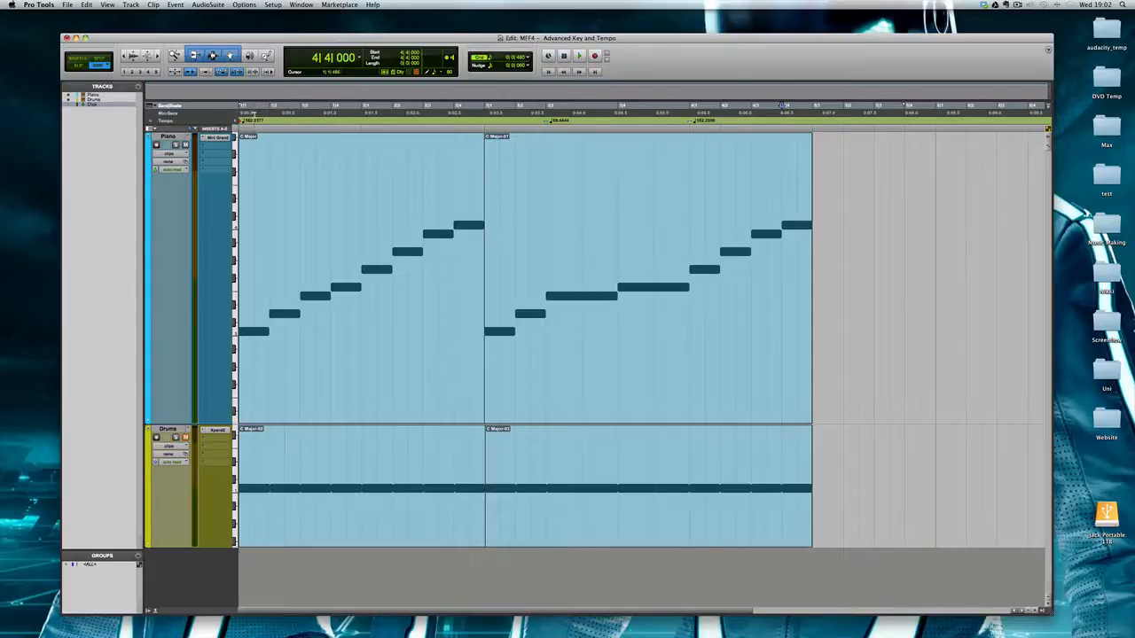
click(238, 122)
click(241, 130)
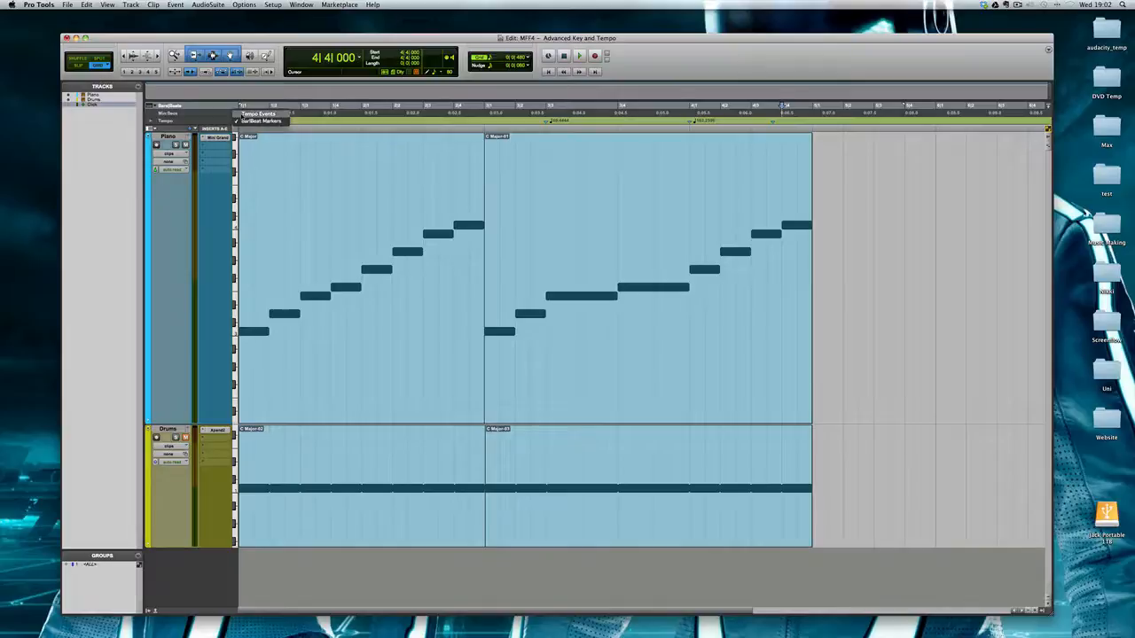
mouse_move(548, 123)
mouse_down()
mouse_move(592, 122)
mouse_move(457, 122)
mouse_move(549, 121)
mouse_up()
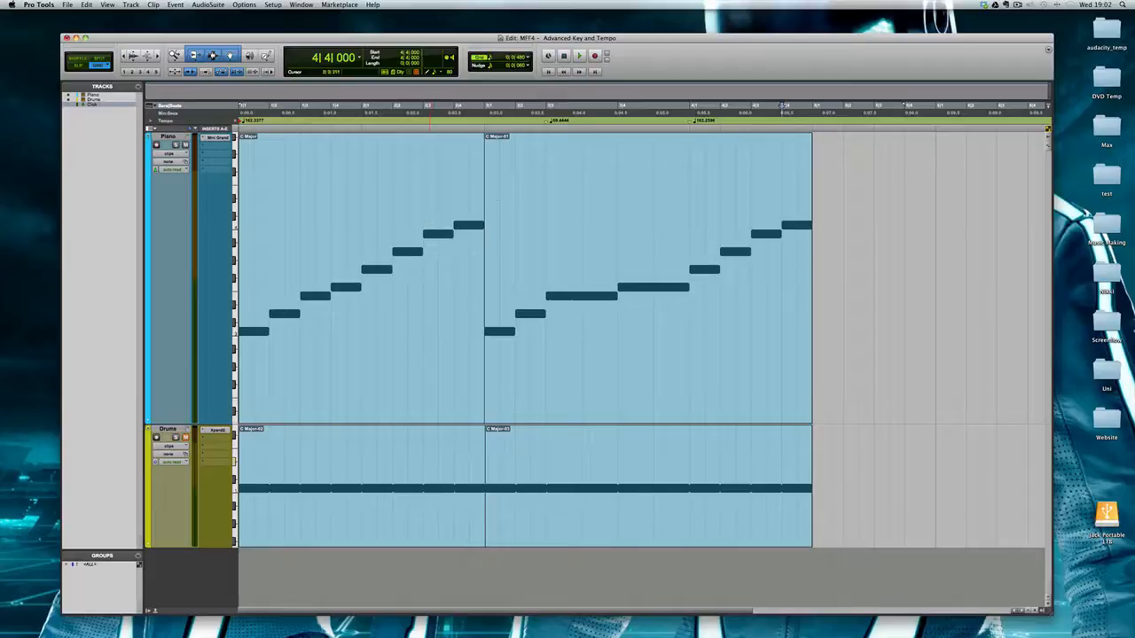
Delete the tempo changes after 3|1|000 and add a 120 BPM tempo change at location 3|1|000.
drag(751, 114, 490, 113)
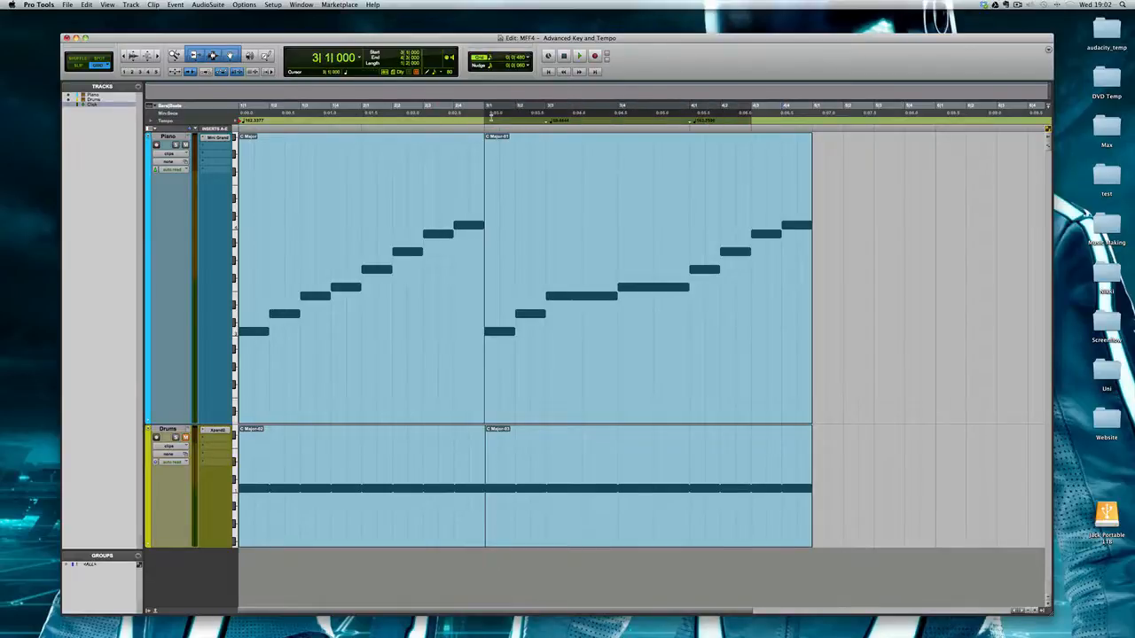
key(Delete)
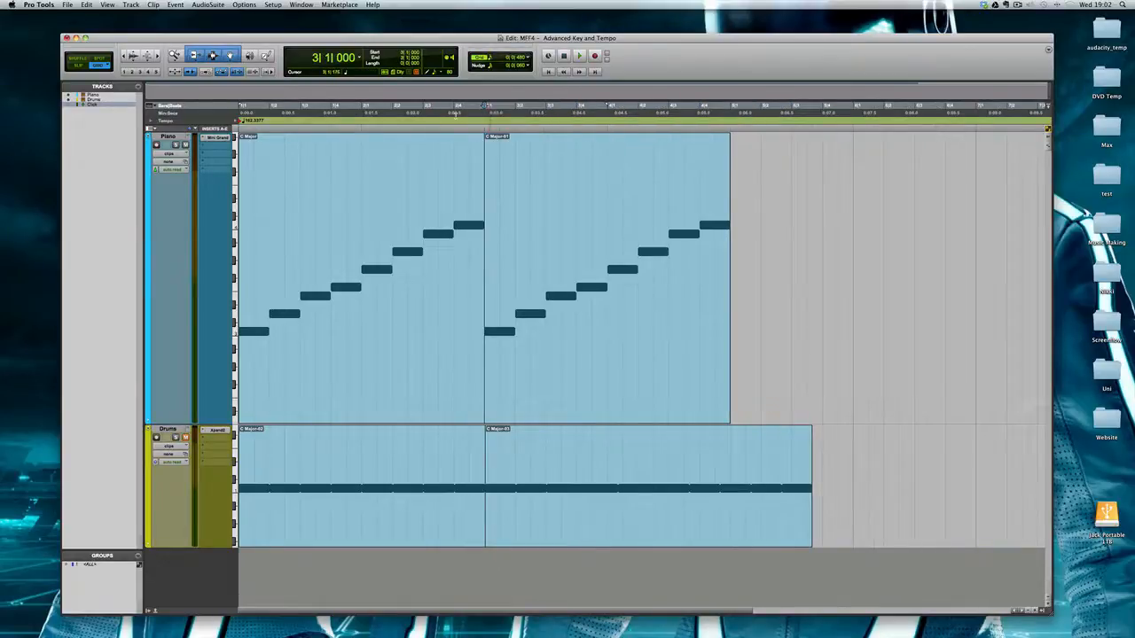
click(236, 120)
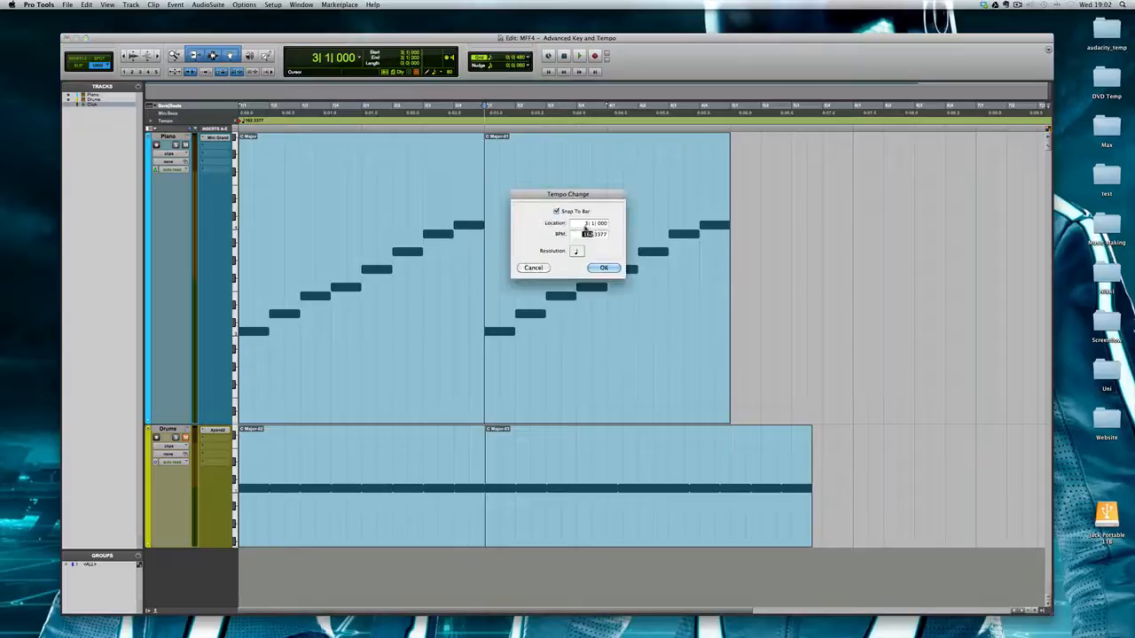
text(120)
key(Return)
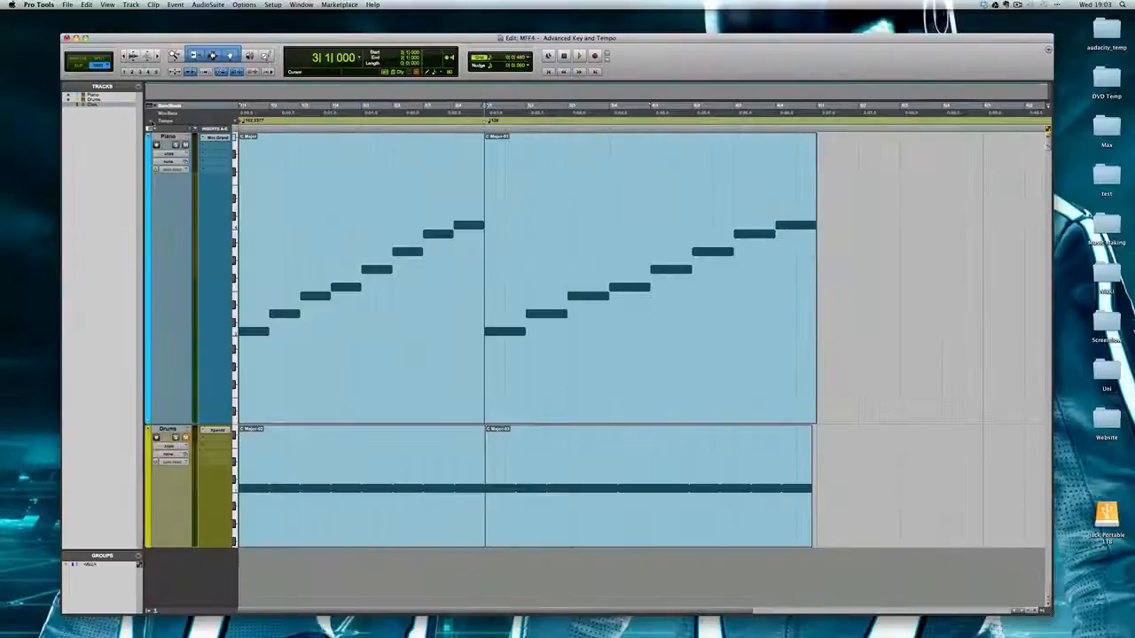
Show the Tempo Editor and set a constant tempo of 120 BPM from the start of the session.
click(140, 117)
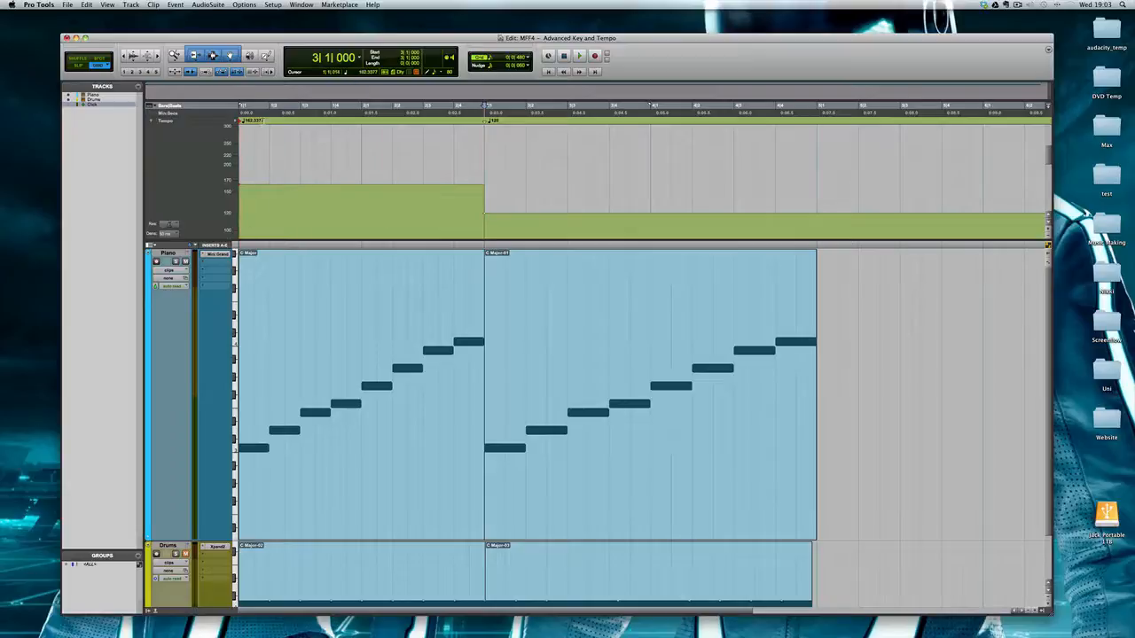
double_click(487, 120)
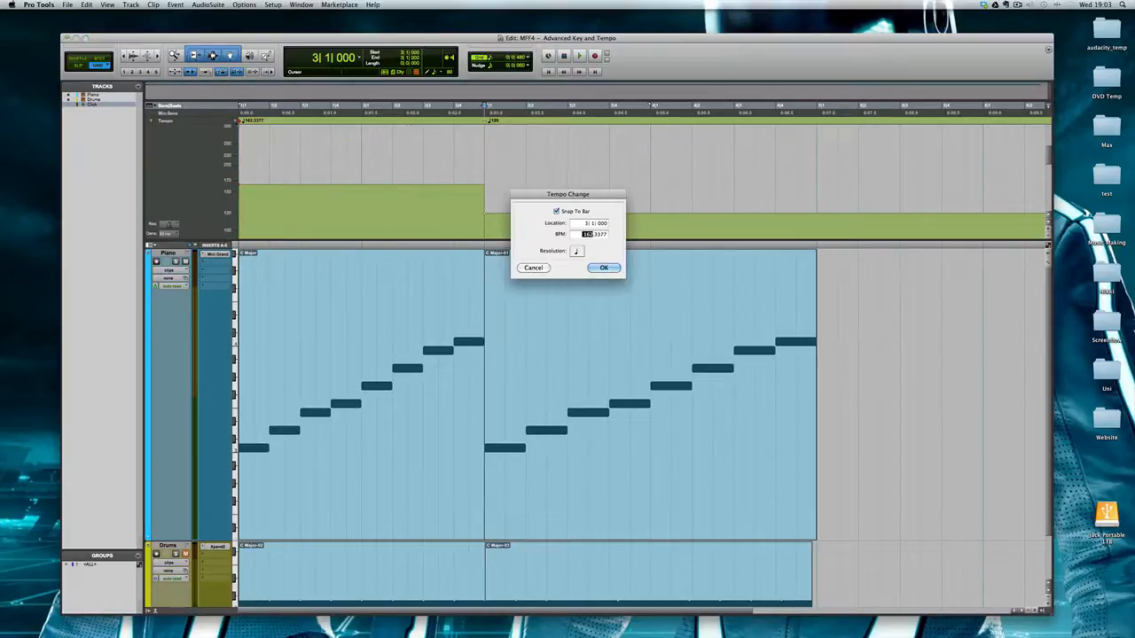
text(120)
click(584, 224)
text(2)
key(Return)
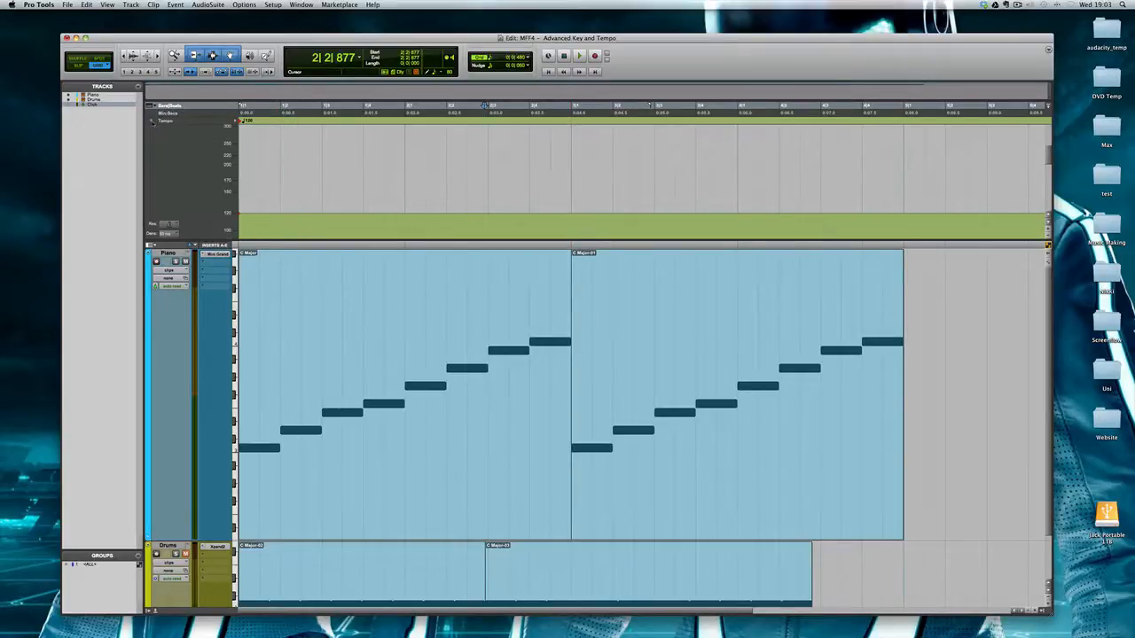
Collapse the Tempo Editor and display it again through the ruler view options.
click(152, 122)
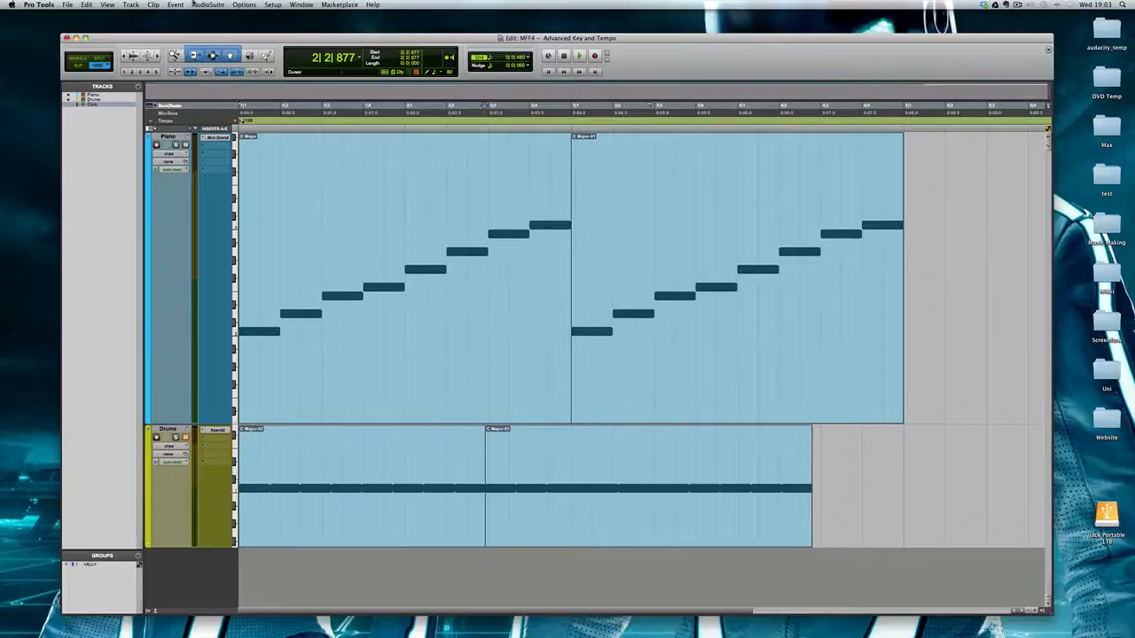
click(107, 5)
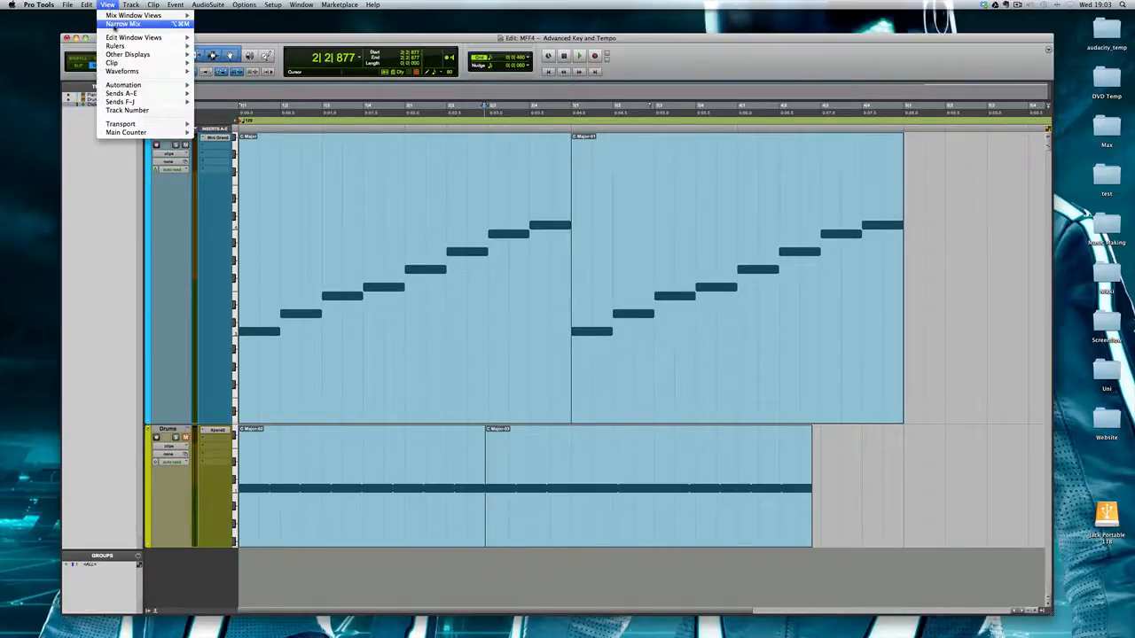
mouse_move(116, 46)
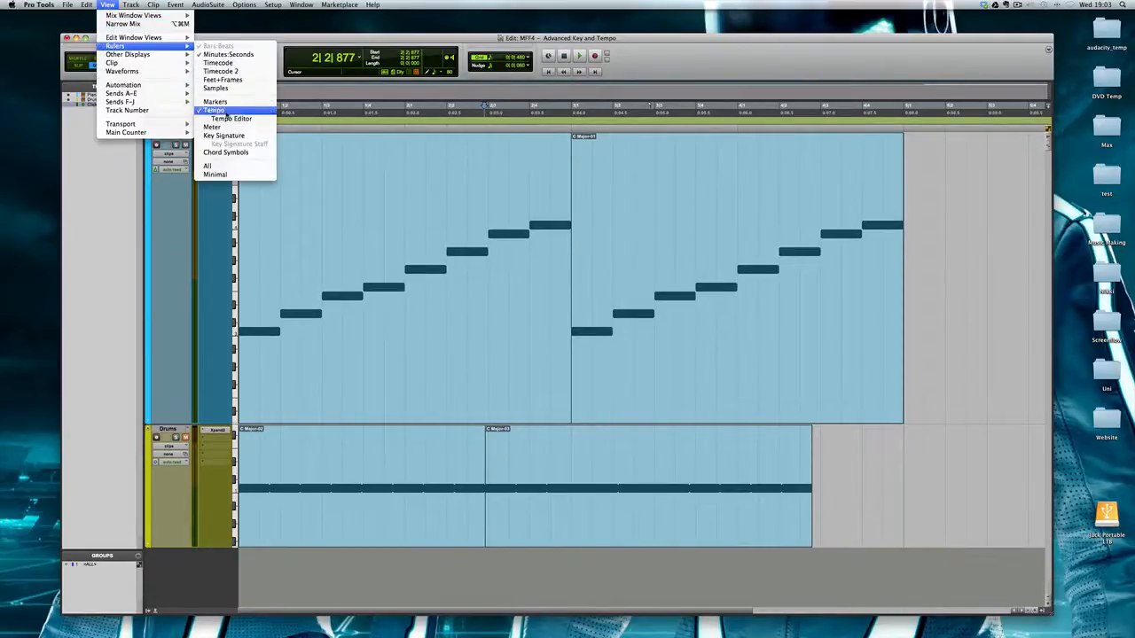
click(229, 119)
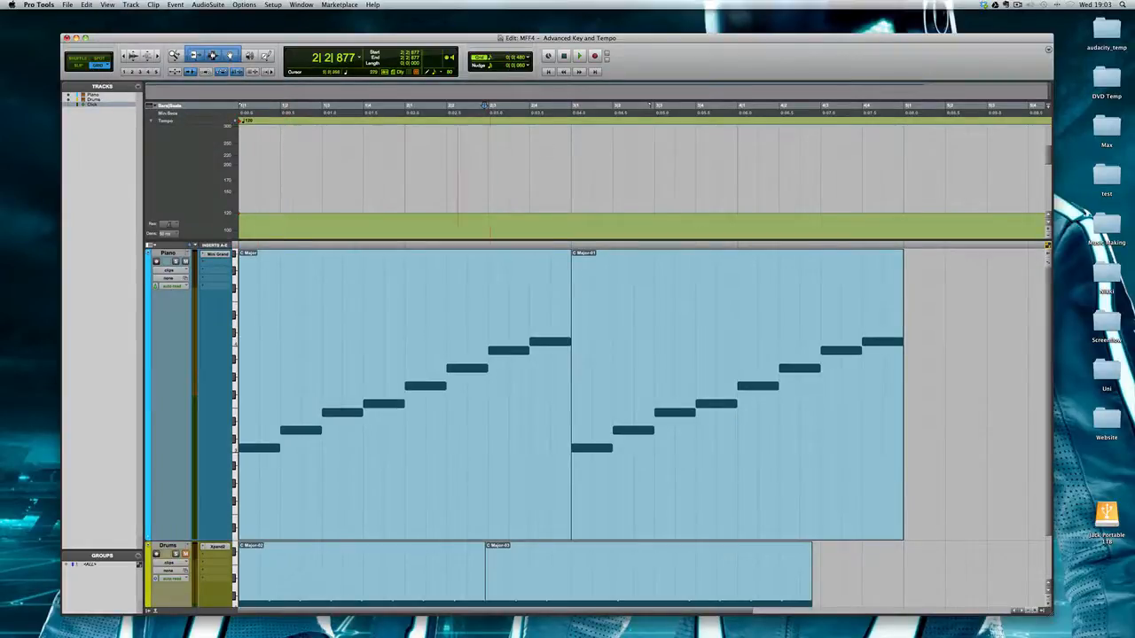
Draw a freehand tempo curve with the Pencil in the Tempo Editor, from about 0.5 to 3.7 seconds, ending well above 200 BPM.
click(266, 56)
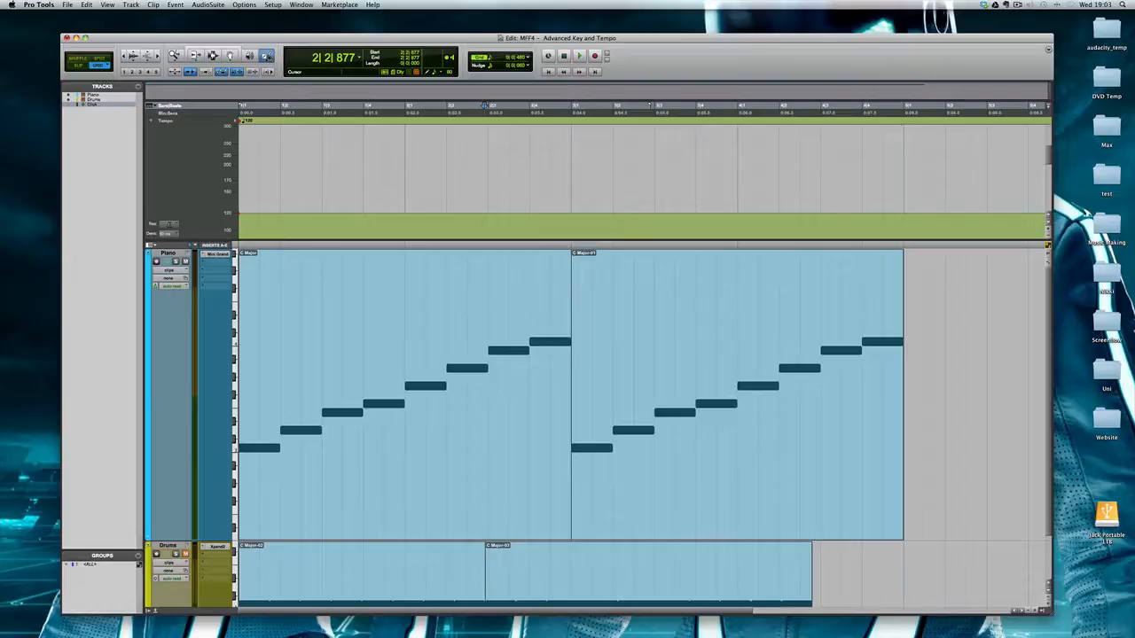
click(271, 58)
click(276, 60)
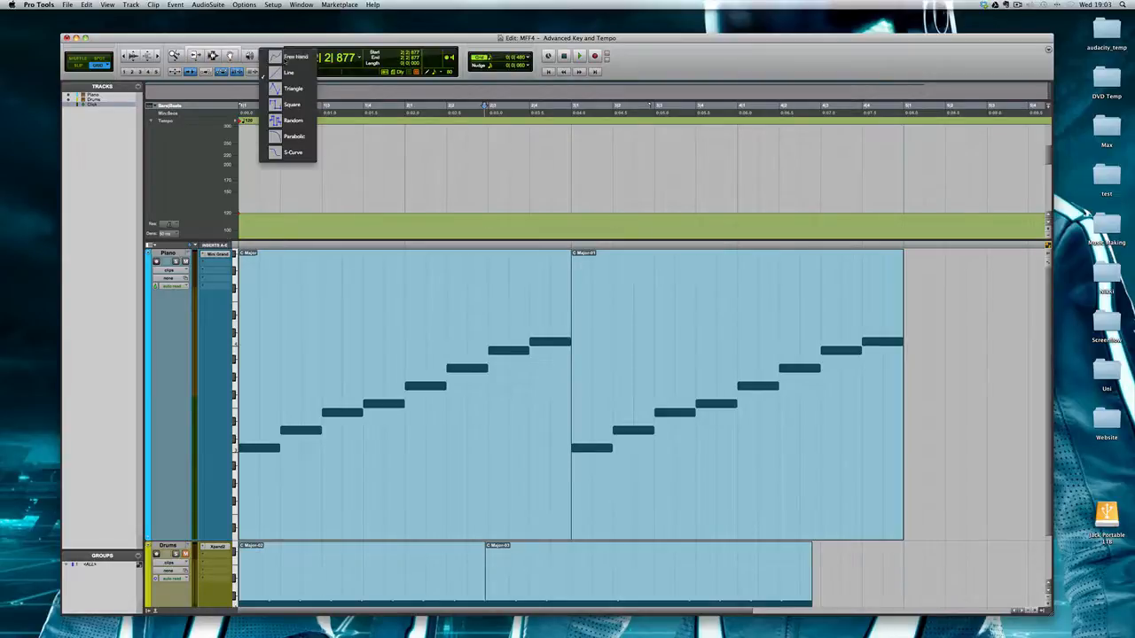
mouse_move(280, 215)
mouse_down()
mouse_move(321, 170)
mouse_move(550, 142)
mouse_up()
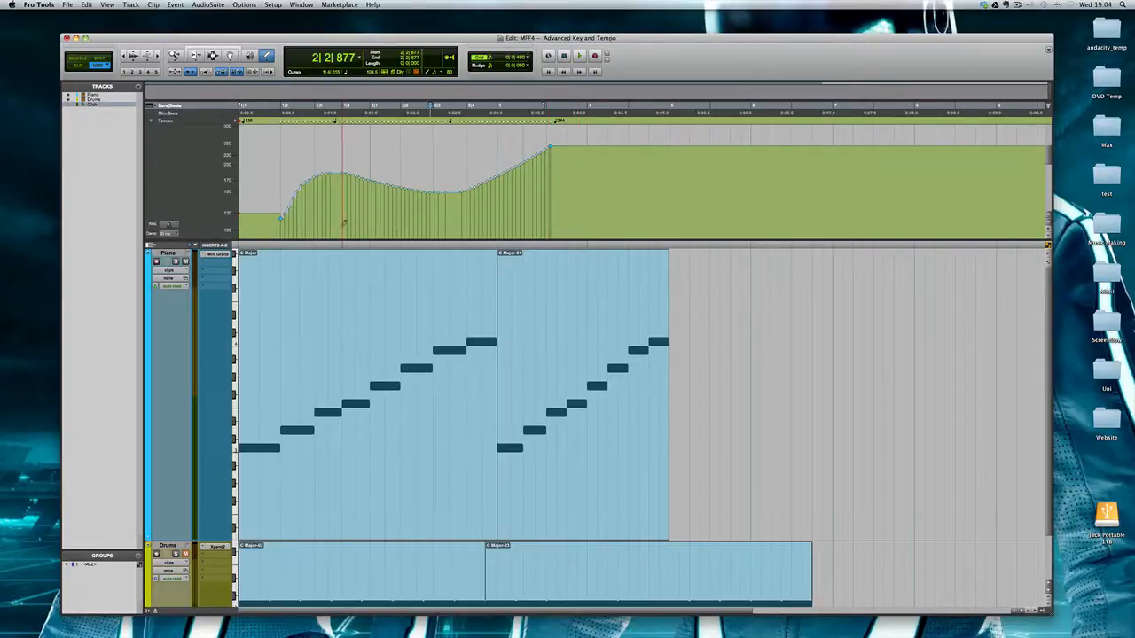
Select individual tempo events at several places along the drawn curve with the Selector tool.
click(212, 55)
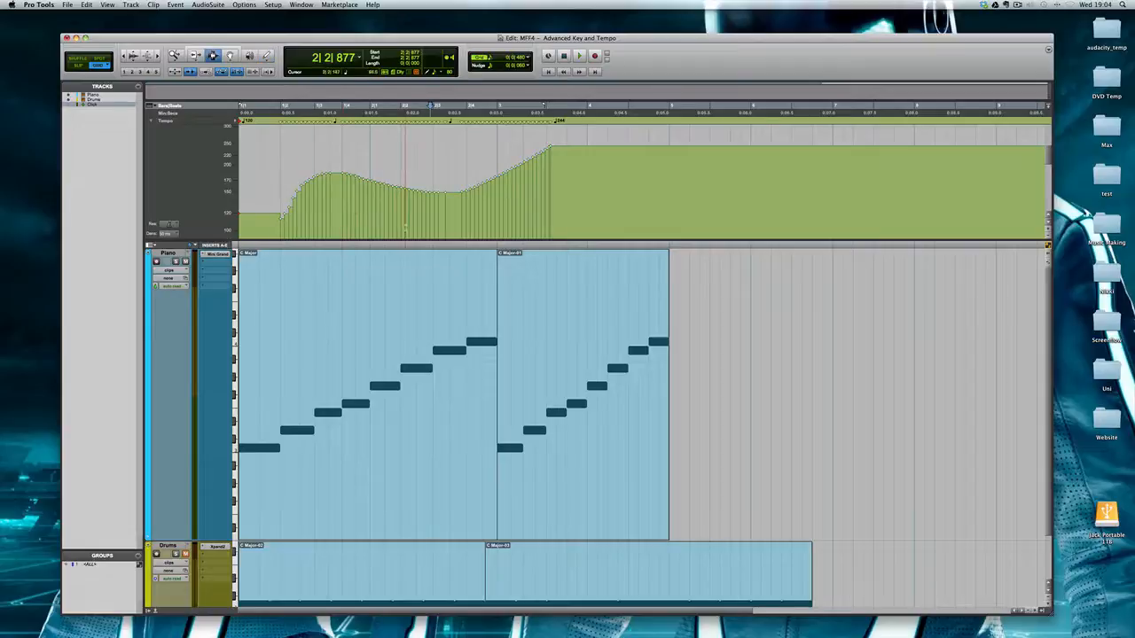
double_click(399, 219)
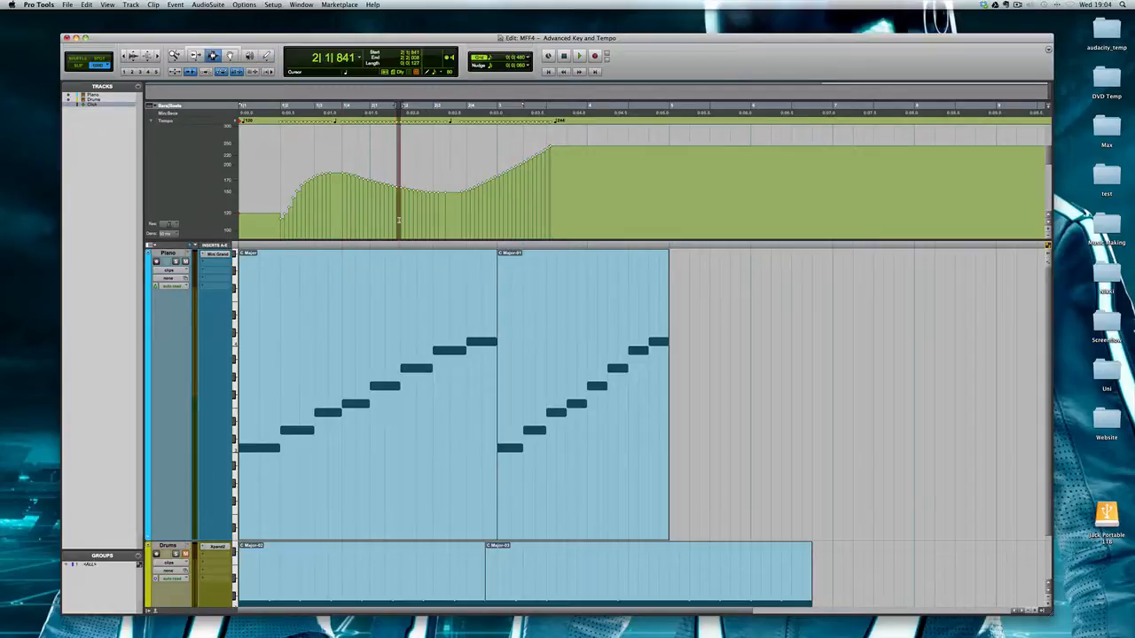
double_click(406, 220)
double_click(430, 216)
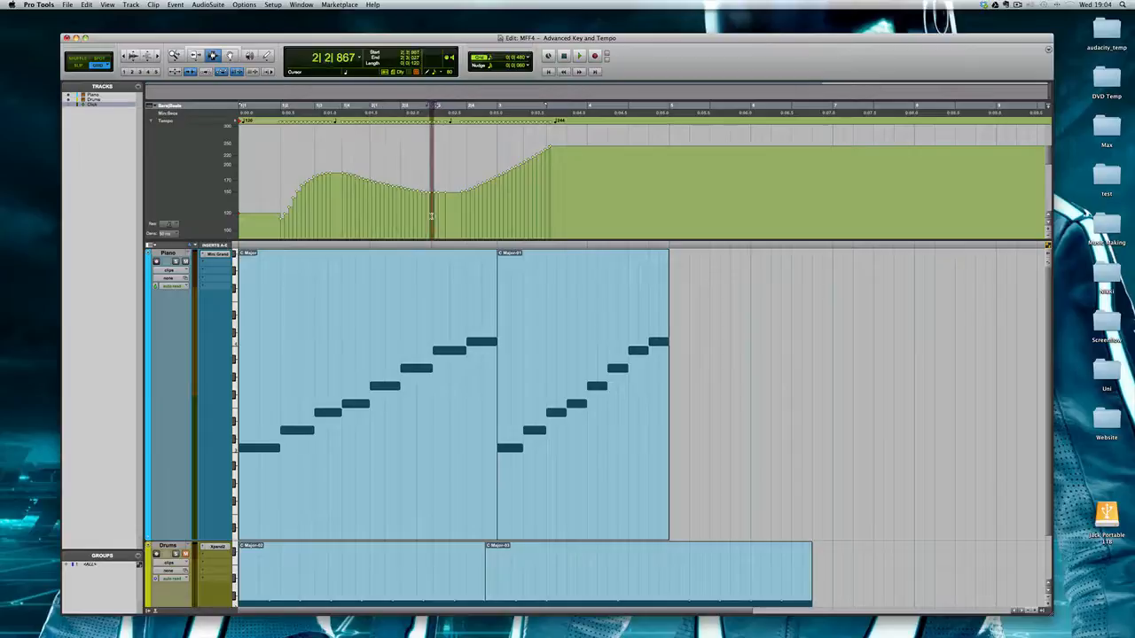
double_click(335, 216)
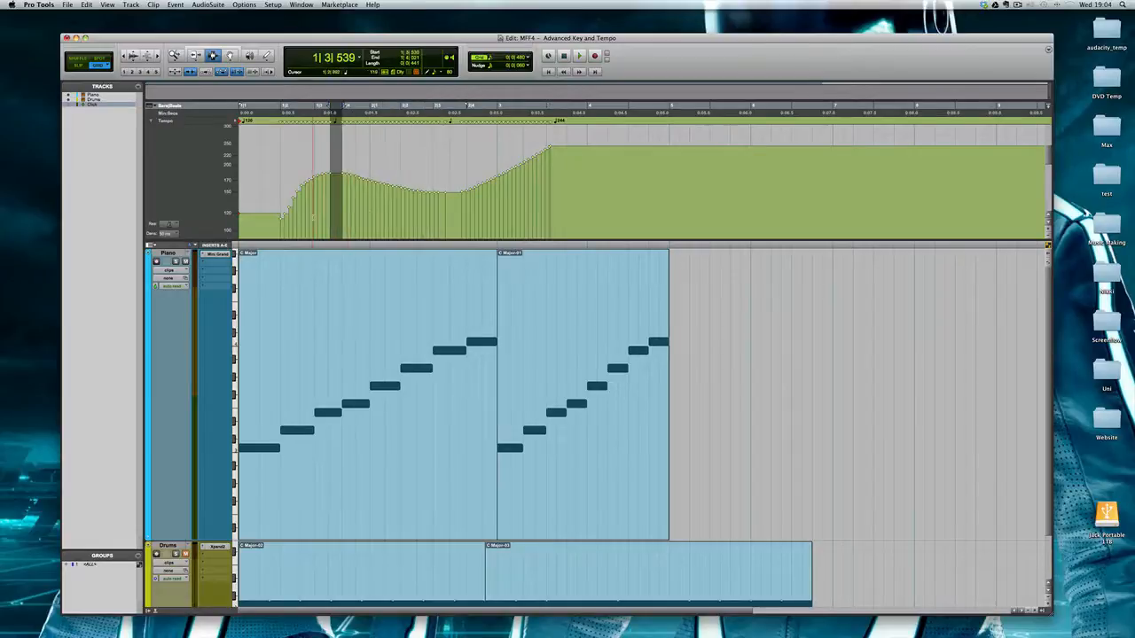
double_click(312, 217)
double_click(324, 216)
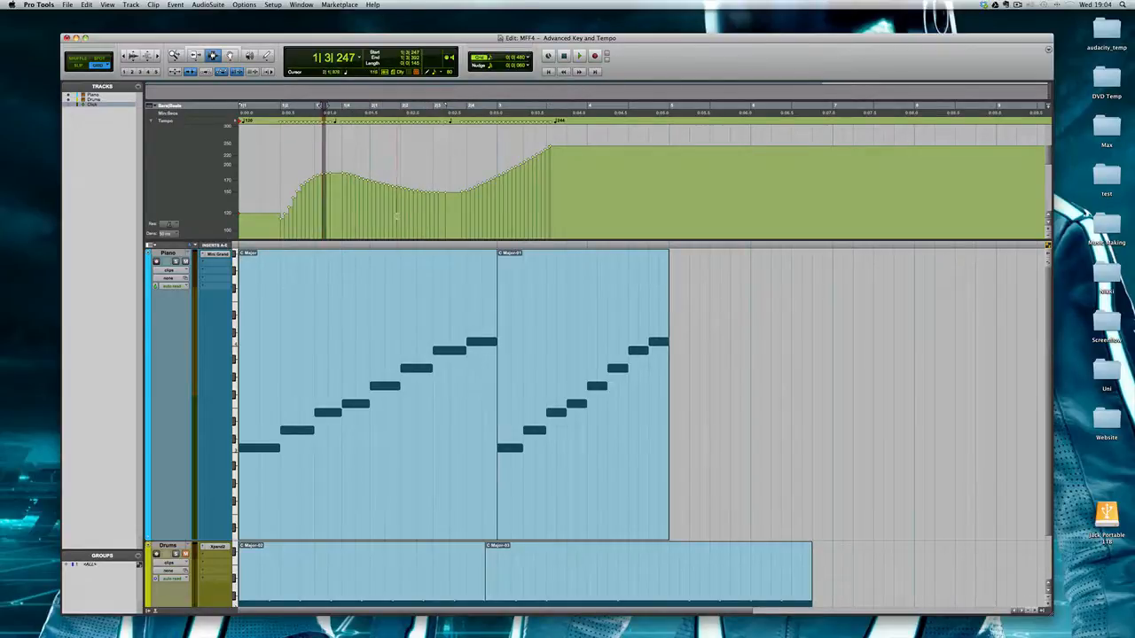
double_click(394, 217)
Select whole sections of the tempo curve in turn: the falling middle, the final rise and the initial rise.
triple_click(386, 212)
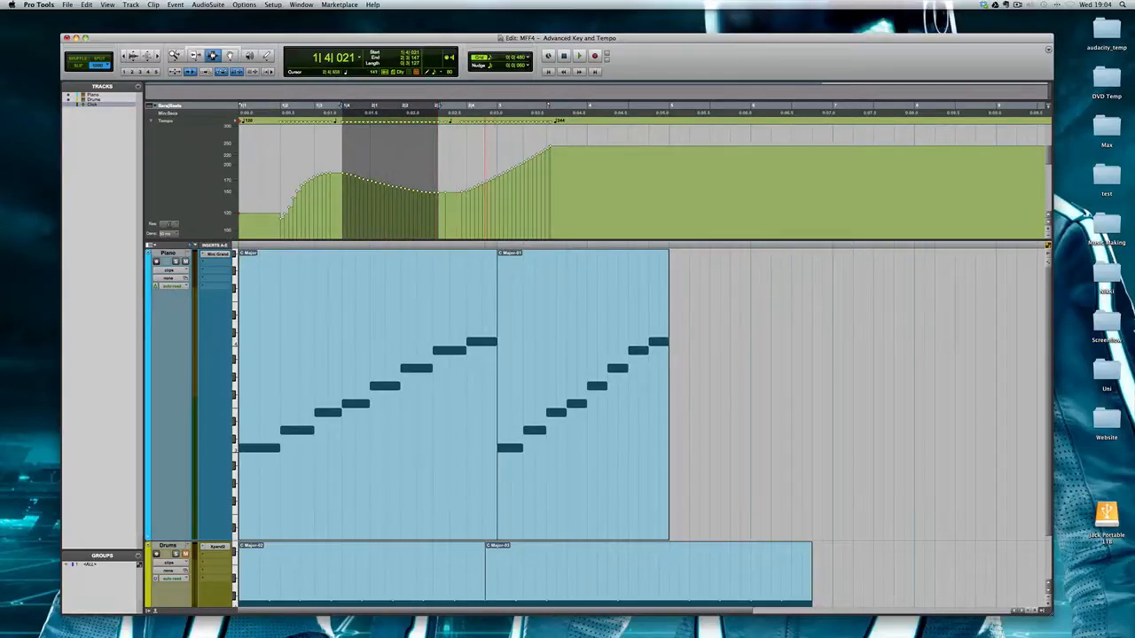
double_click(486, 198)
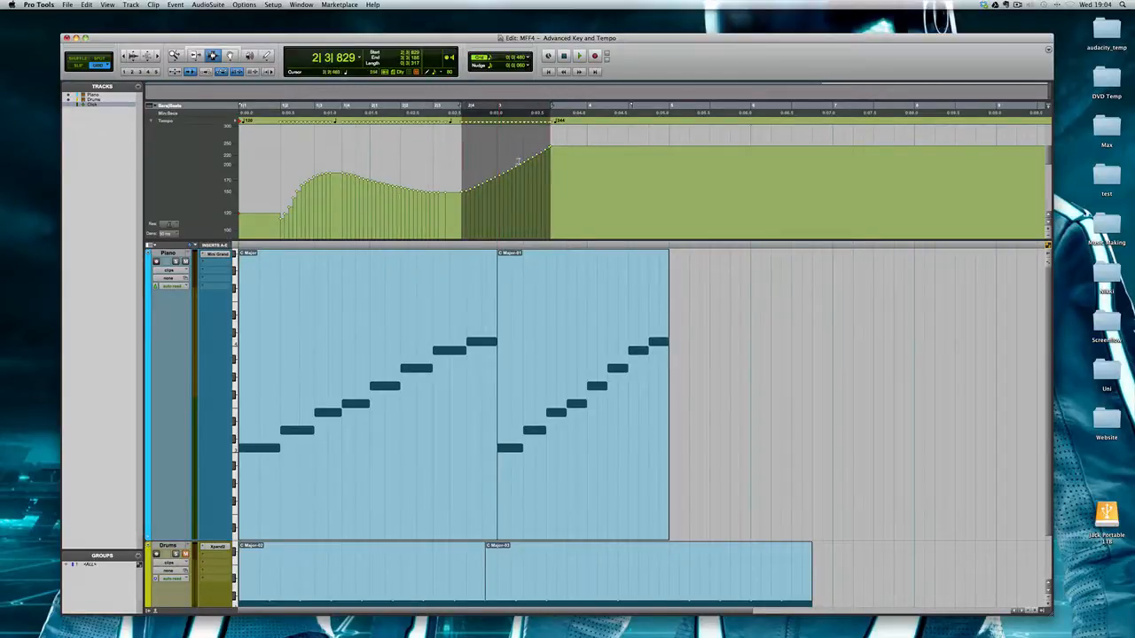
double_click(306, 211)
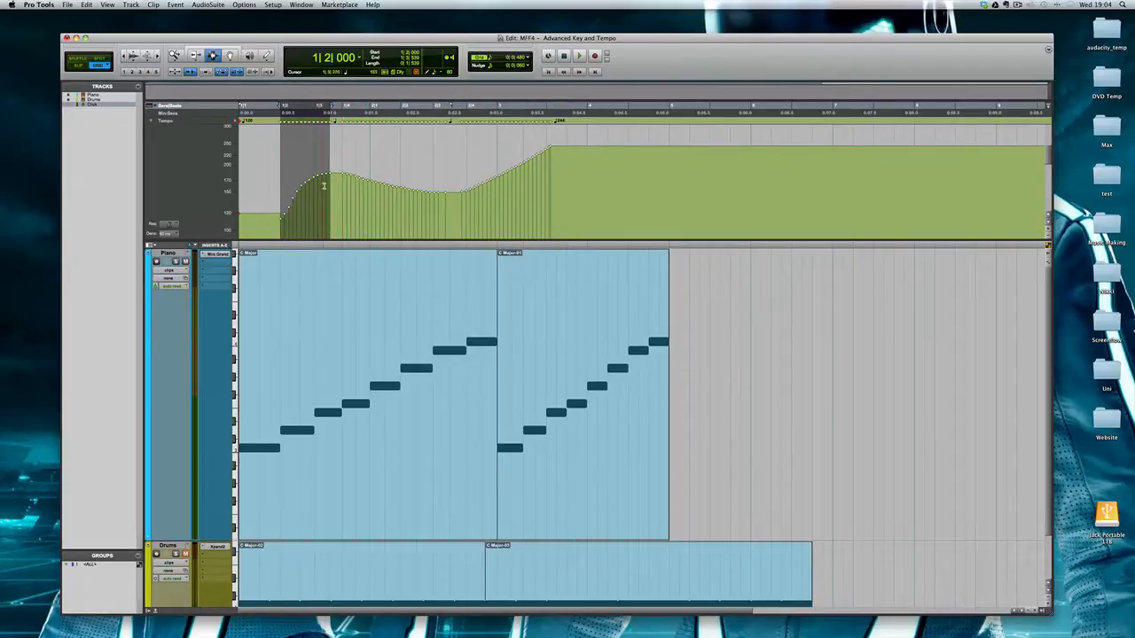
double_click(398, 209)
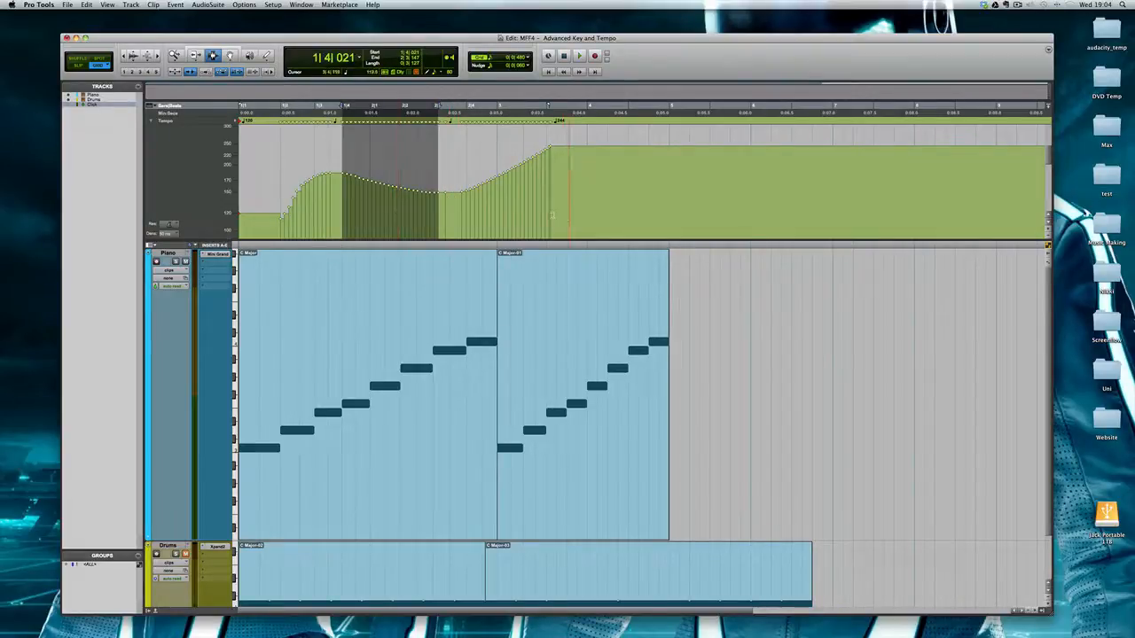
Move a tempo event just after bar 3 slightly later and up to a higher tempo with the Grabber.
click(497, 213)
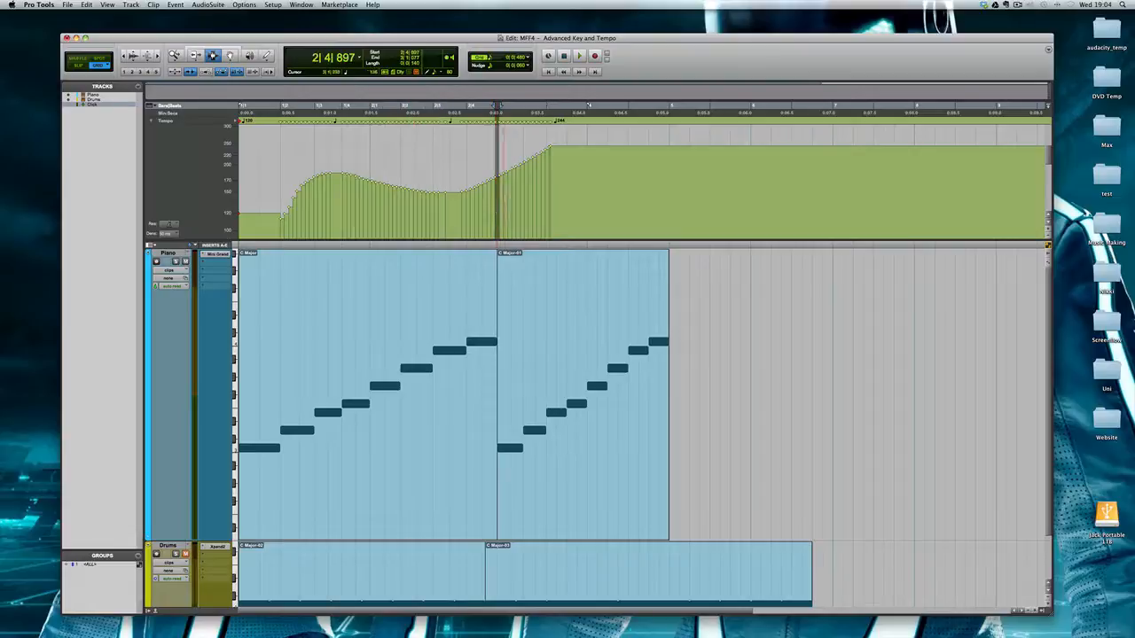
key(super+bracketright)
key(super+bracketright)
key(super+bracketright)
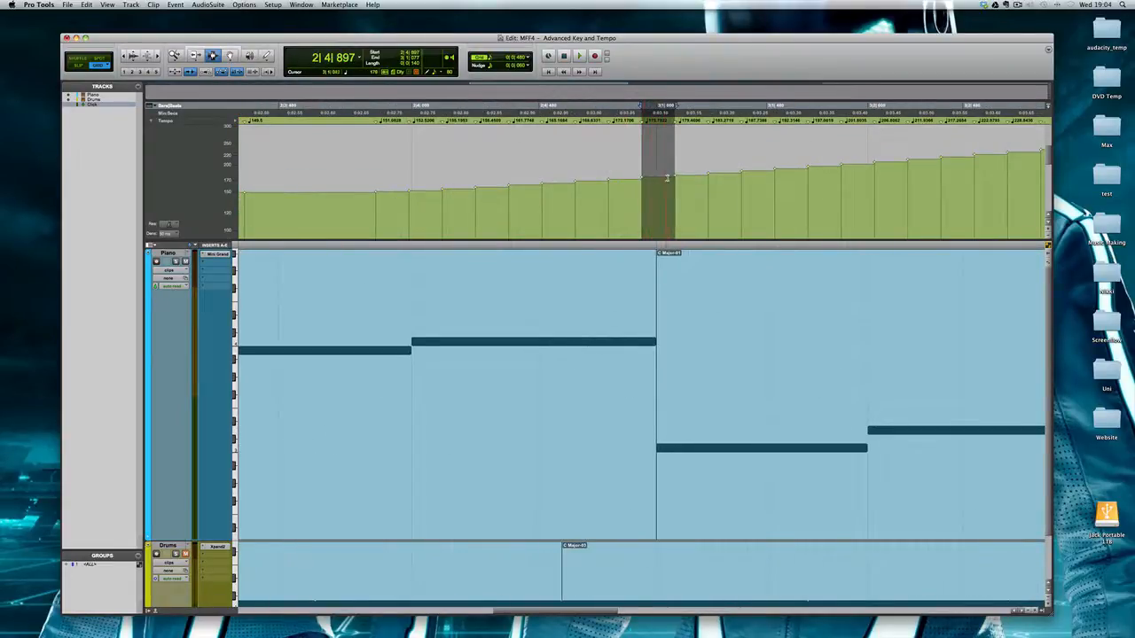
key(super+bracketleft)
key(super+bracketleft)
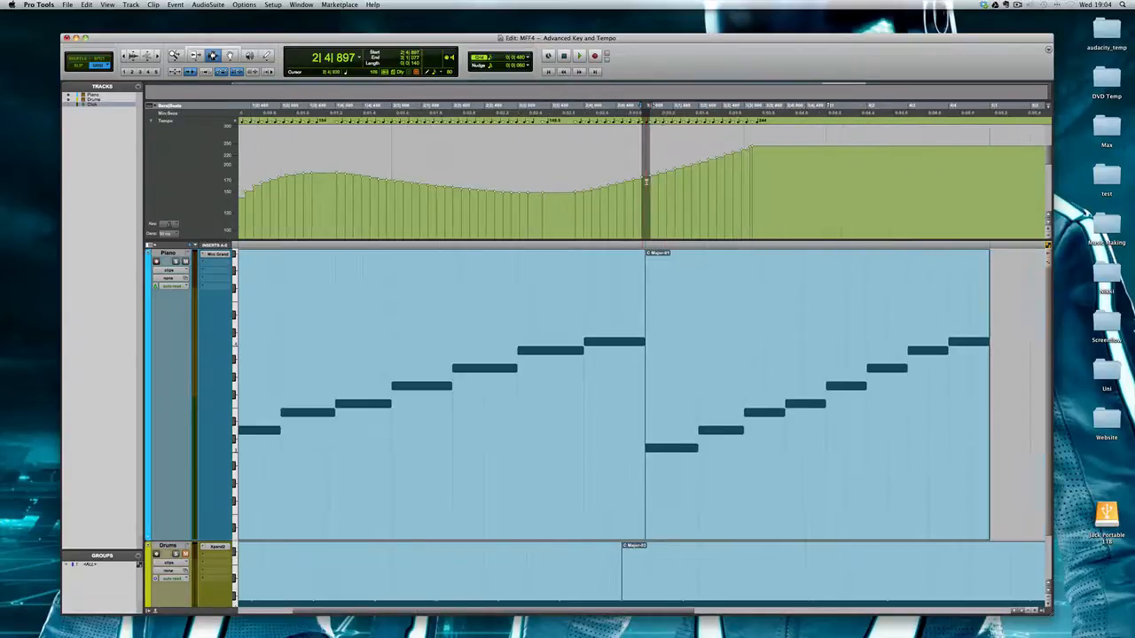
key(F8)
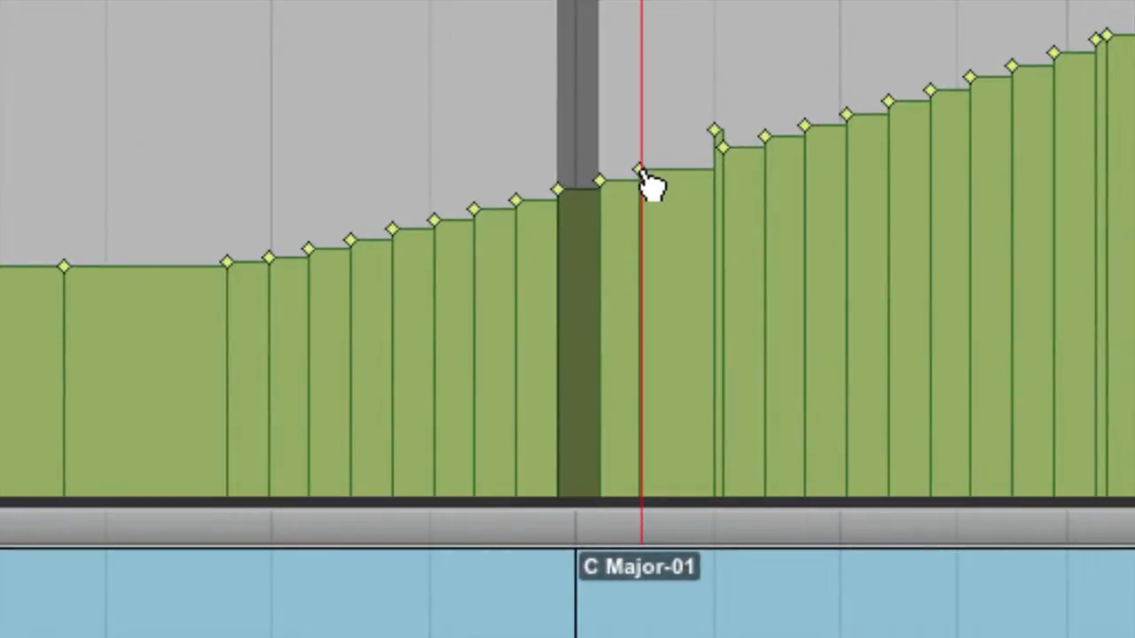
drag(640, 171, 656, 138)
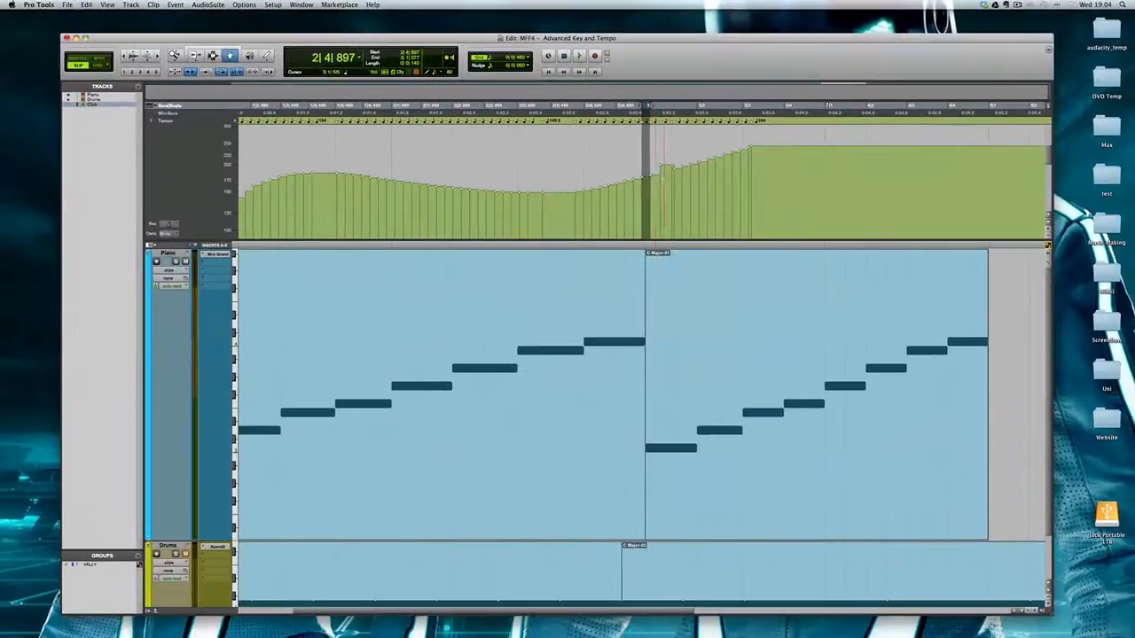
Enable the Smart Tool and select the falling section of the tempo curve from 1|4|021 to 2|3|147.
click(196, 48)
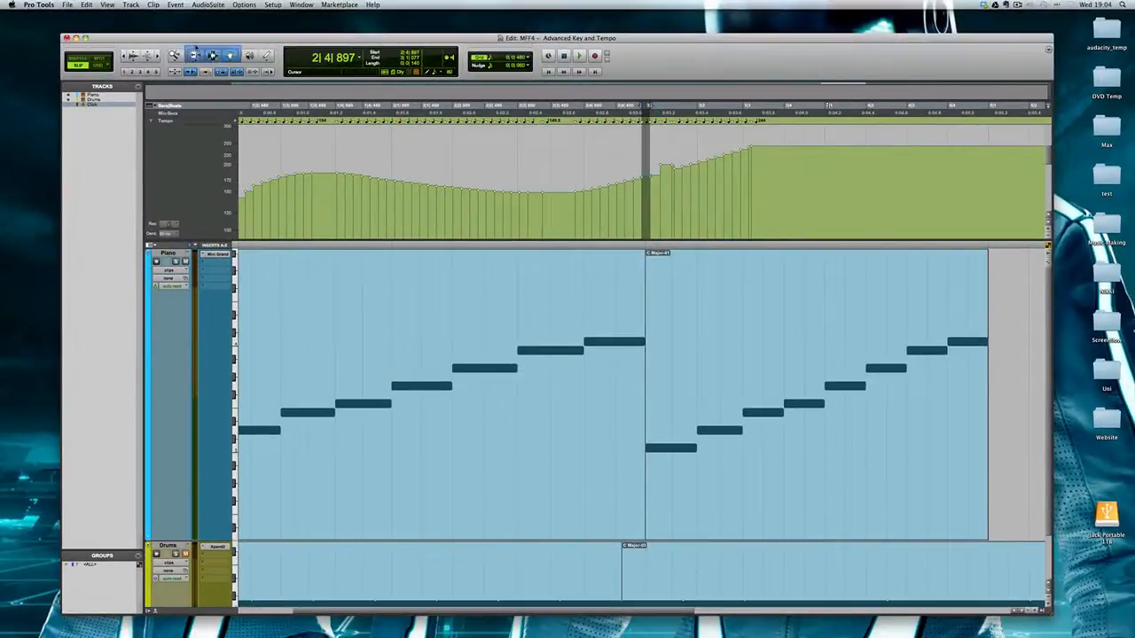
double_click(558, 216)
double_click(485, 216)
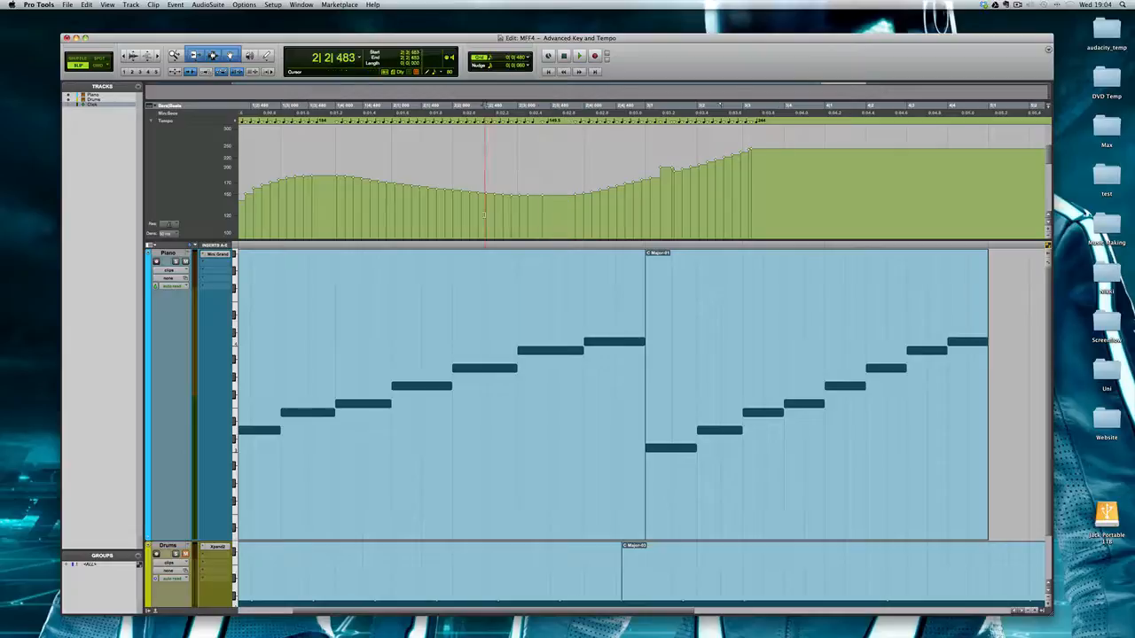
double_click(466, 216)
double_click(466, 215)
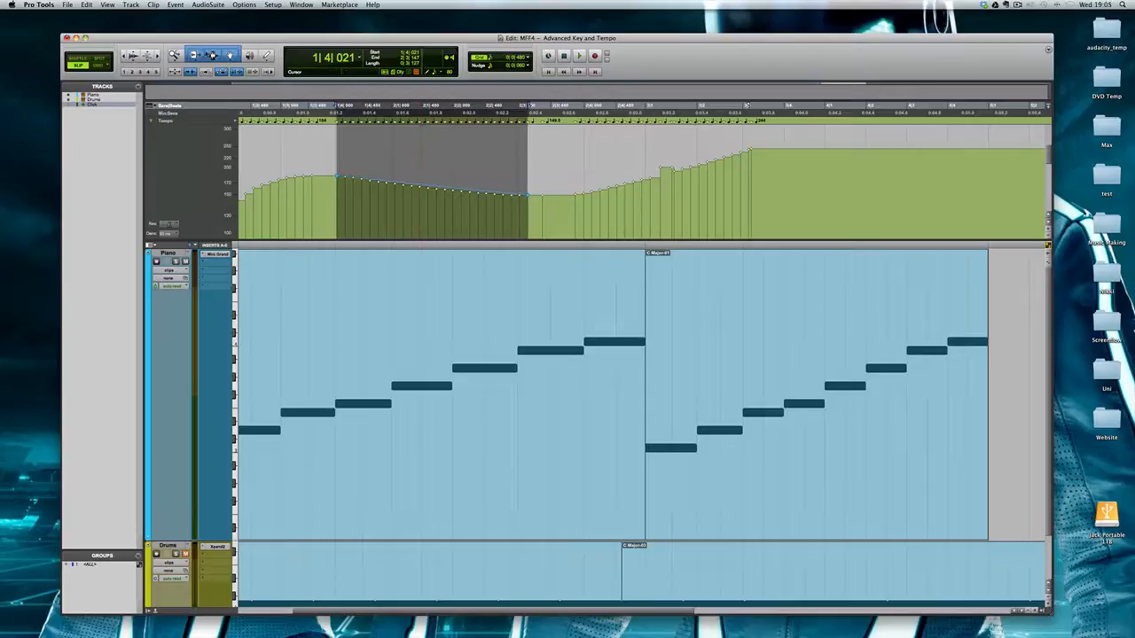
Reshape the selected falling tempo section by raising its overall level, lifting its starting tempo higher and extending its start back to 1|3|708.
click(211, 55)
mouse_move(425, 167)
mouse_down()
mouse_move(425, 133)
mouse_move(425, 216)
mouse_move(425, 182)
mouse_up()
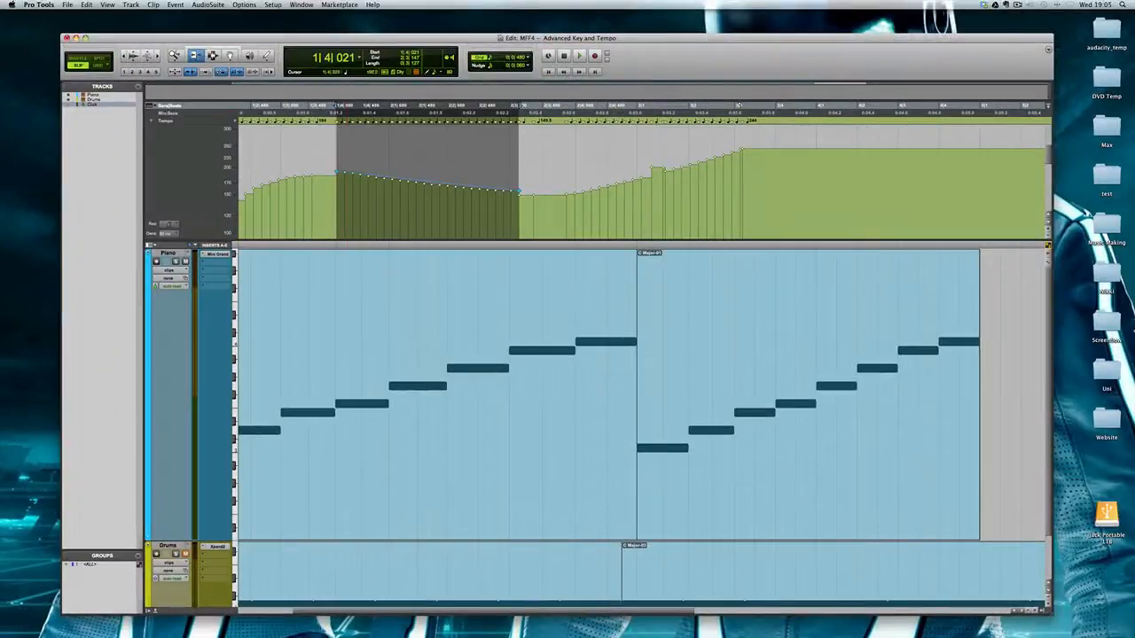
mouse_move(337, 171)
mouse_down()
mouse_move(338, 208)
mouse_move(336, 141)
mouse_move(338, 195)
mouse_move(337, 152)
mouse_up()
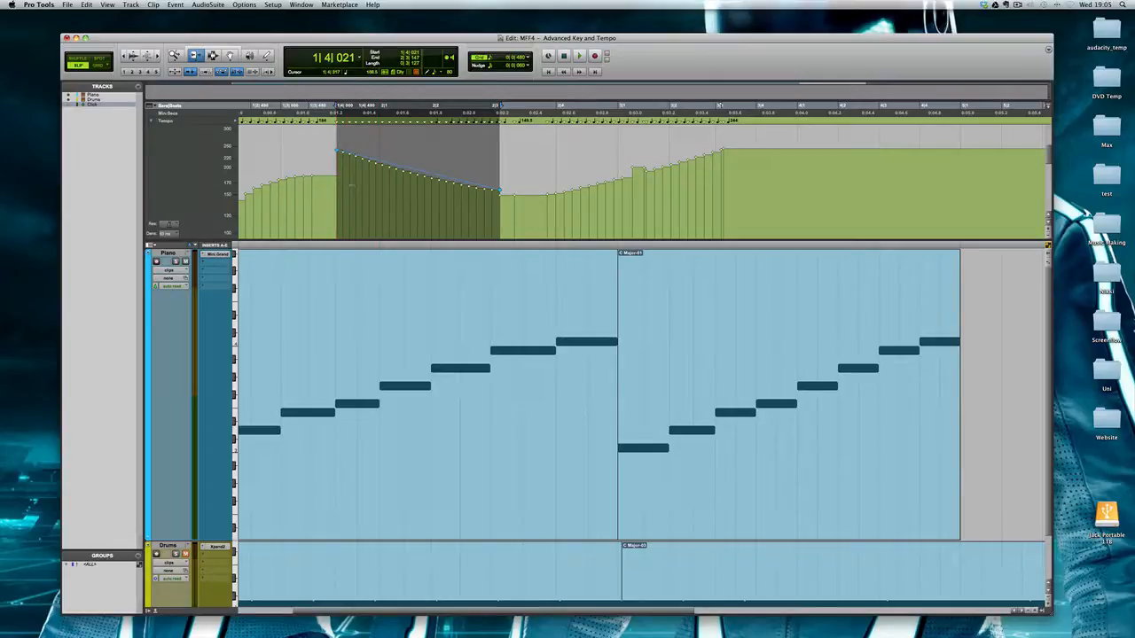
mouse_move(337, 152)
mouse_down()
mouse_move(413, 152)
mouse_move(317, 153)
mouse_move(425, 153)
mouse_move(321, 151)
mouse_up()
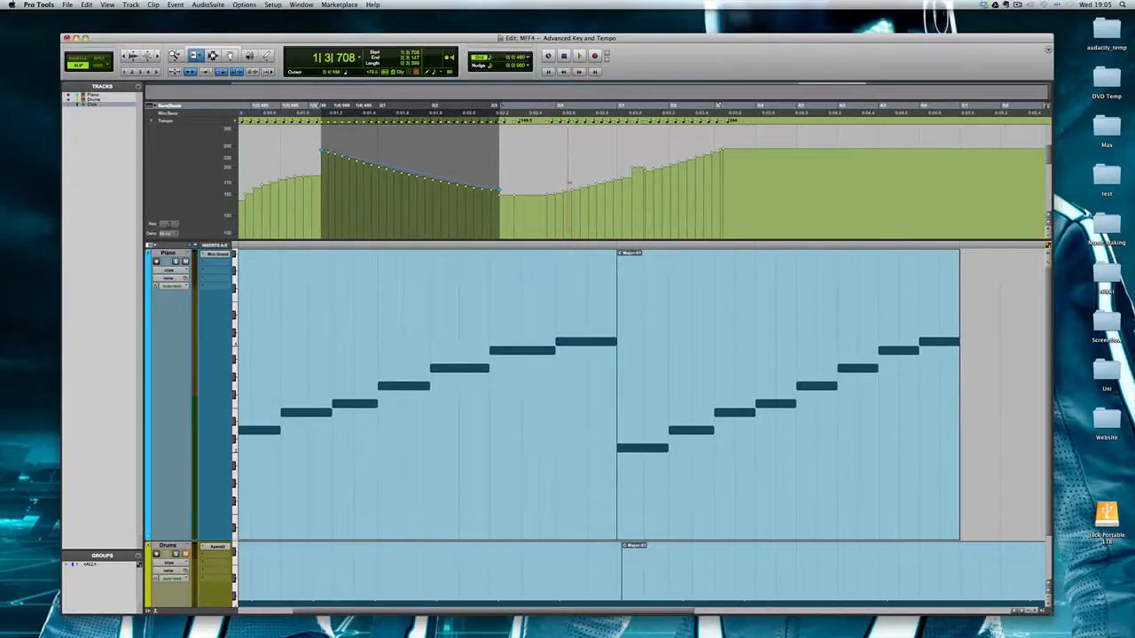
Place the edit cursor at 2|4|044 with no section selected and lower the whole tempo curve with the Trimmer.
key(F7)
drag(580, 200, 588, 200)
click(558, 203)
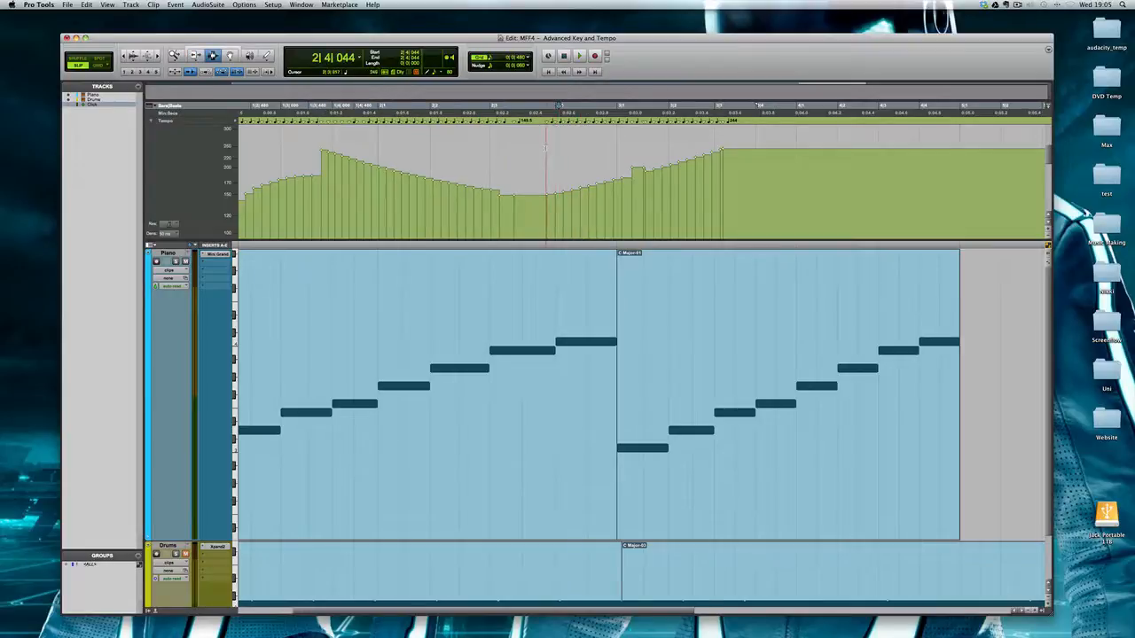
key(F6)
mouse_move(530, 145)
mouse_down()
mouse_move(530, 178)
mouse_move(530, 120)
mouse_move(532, 165)
mouse_up()
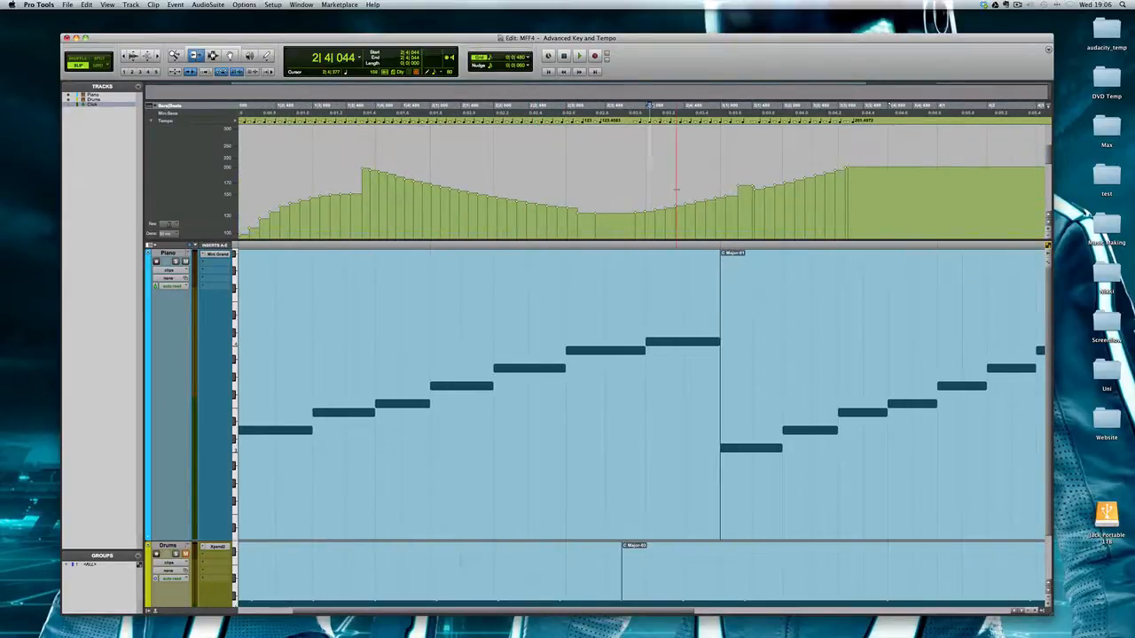
Copy the rising tempo section starting at 2|4|913, paste it at 4|1|894 and adjust sample-based tracks and markers to match.
key(F7)
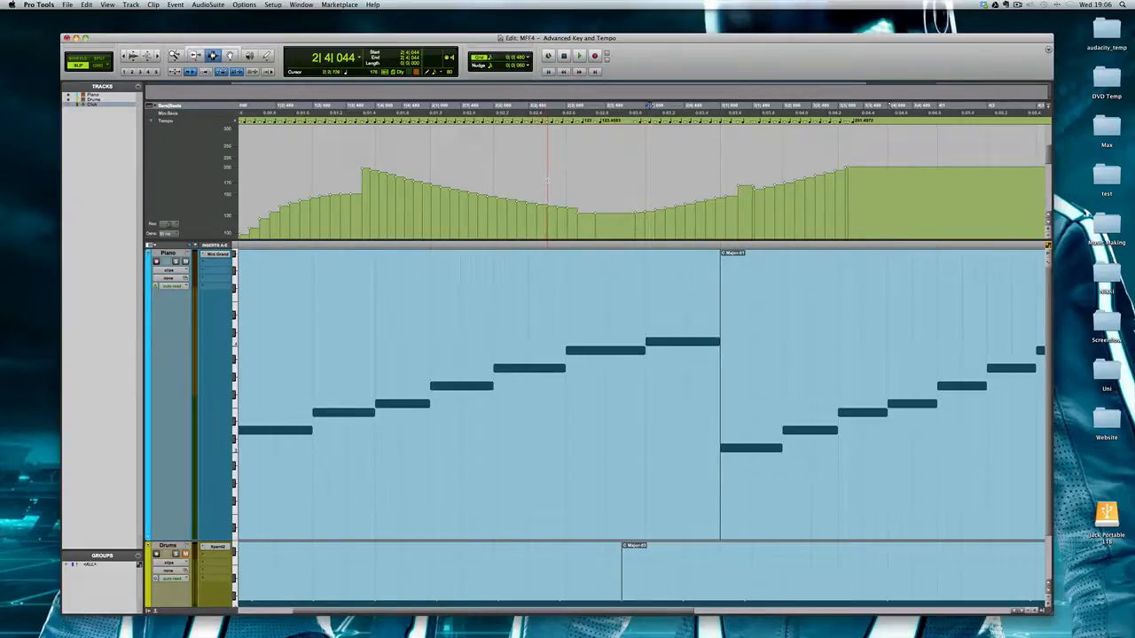
key(super+bracketleft)
drag(582, 203, 533, 204)
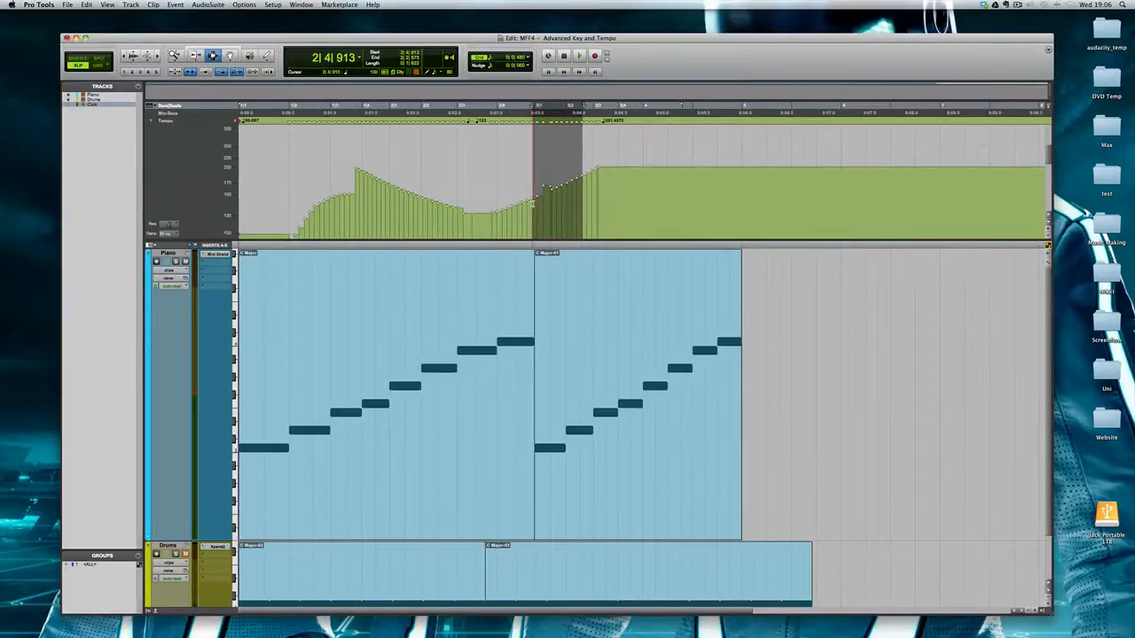
key(super+c)
click(665, 197)
key(super+v)
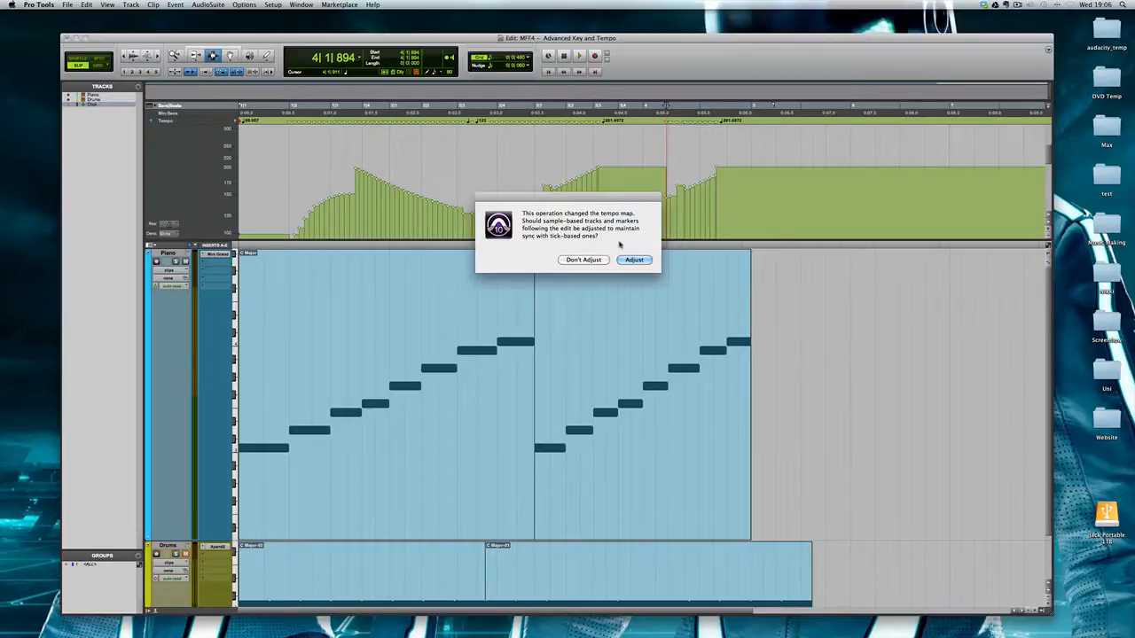
click(634, 260)
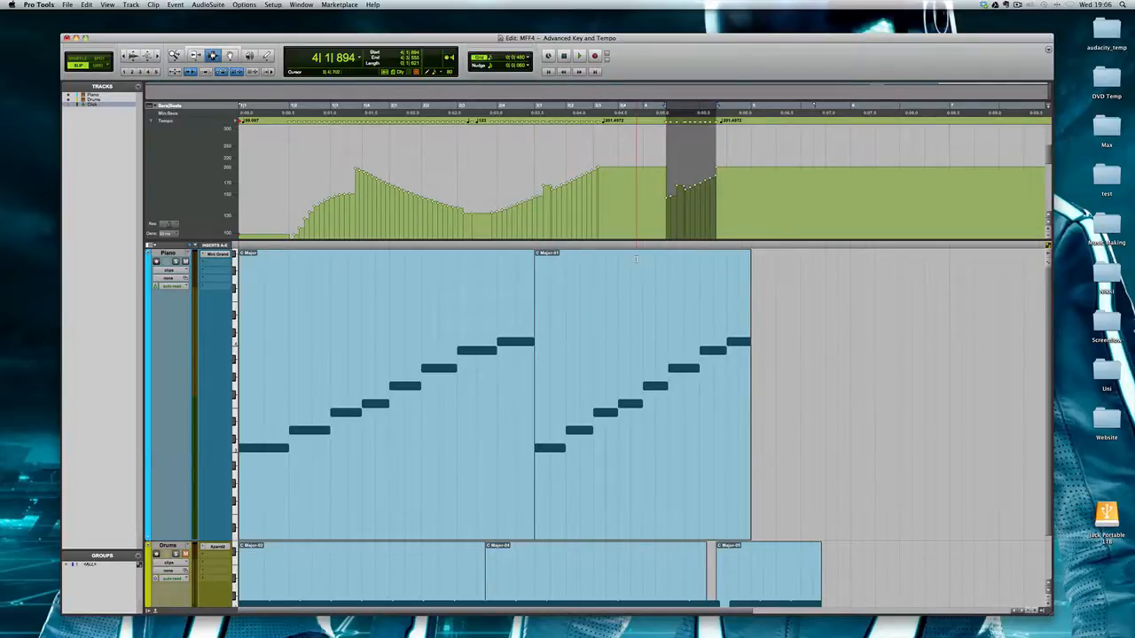
scroll(676, 406, down, 2)
scroll(676, 405, up, 2)
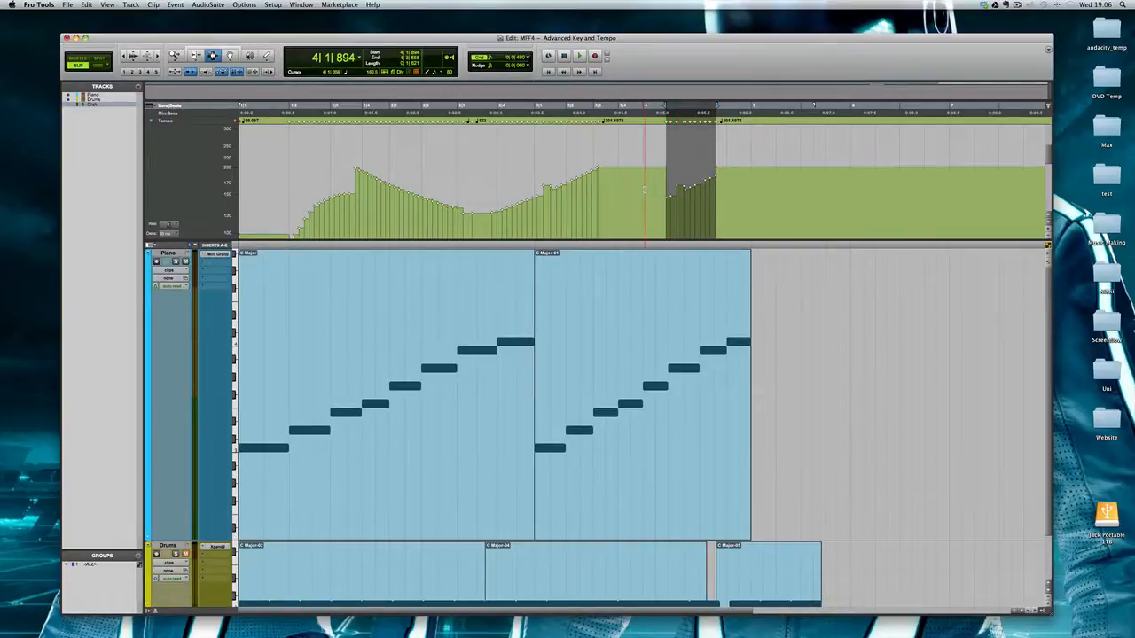
click(645, 189)
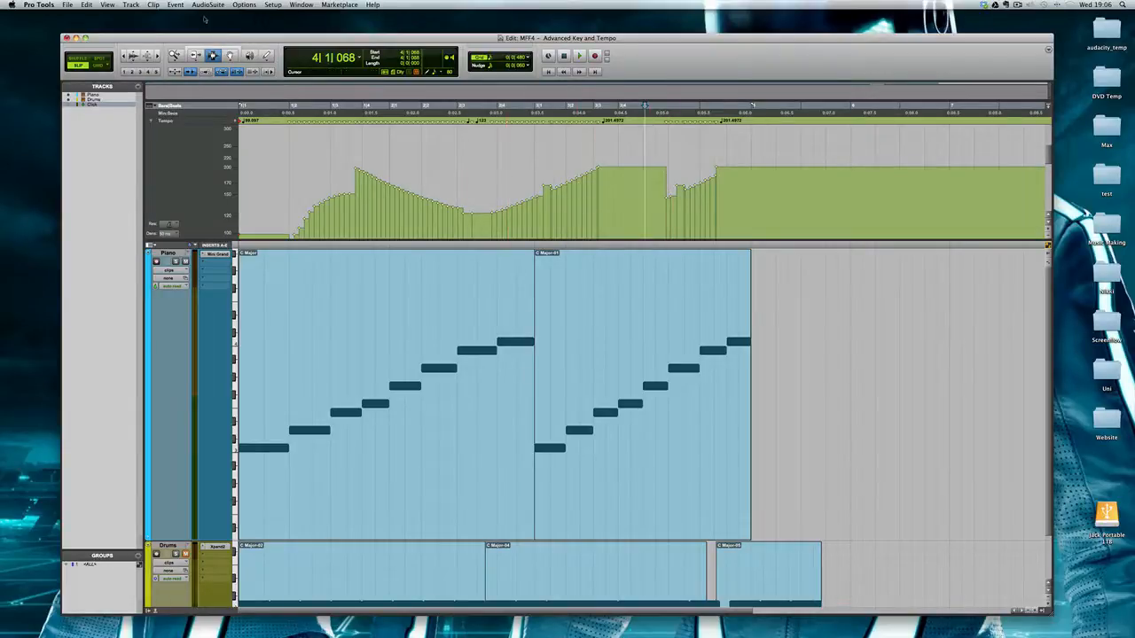
Delete individual tempo events in the dip before bar 3 with the Grabber, and clear all remaining tempo events.
click(231, 55)
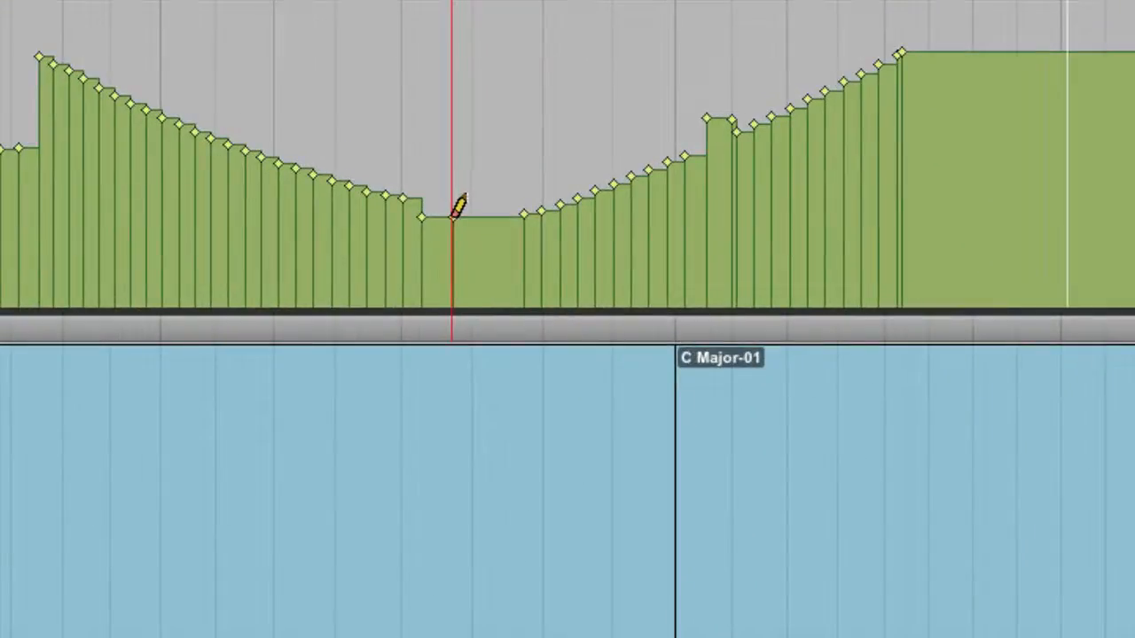
click(414, 199)
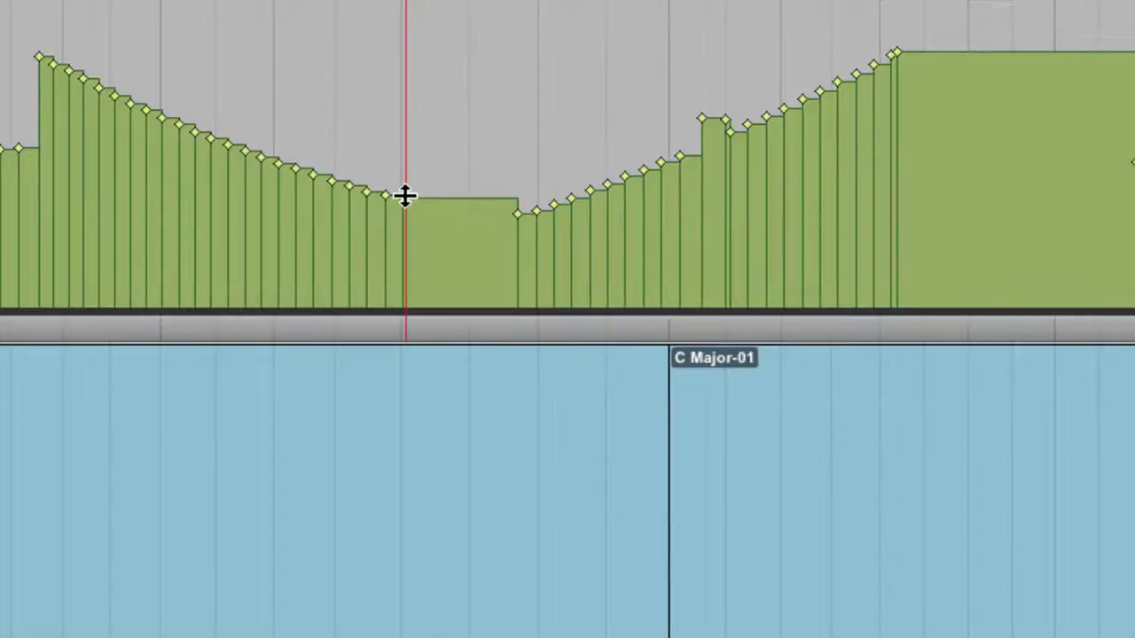
alt+click(405, 196)
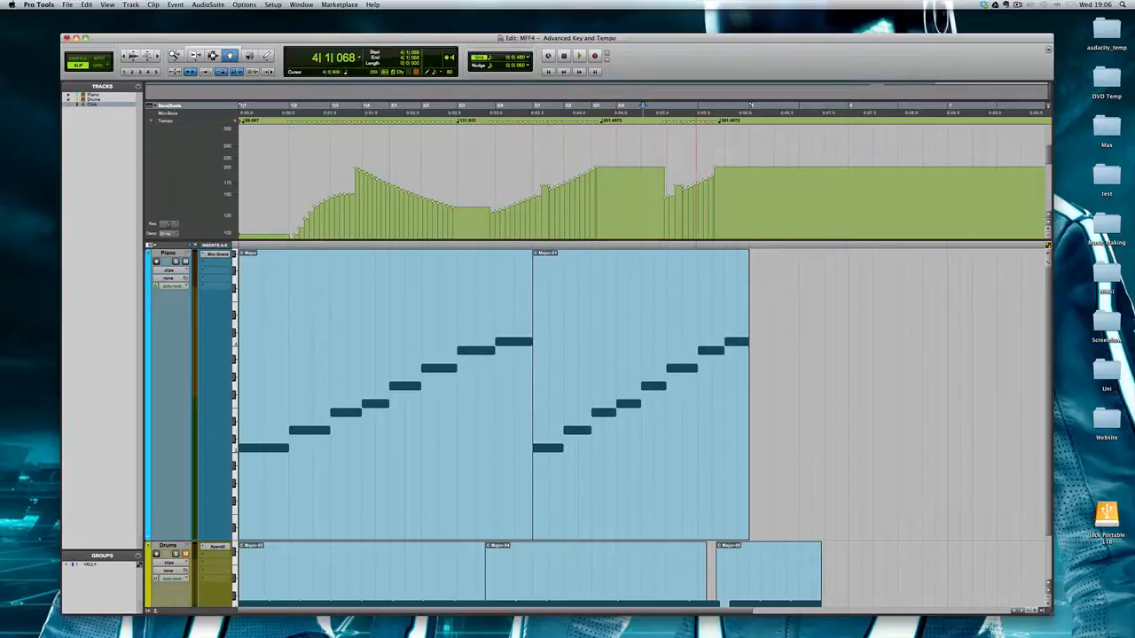
drag(738, 182, 202, 196)
key(Delete)
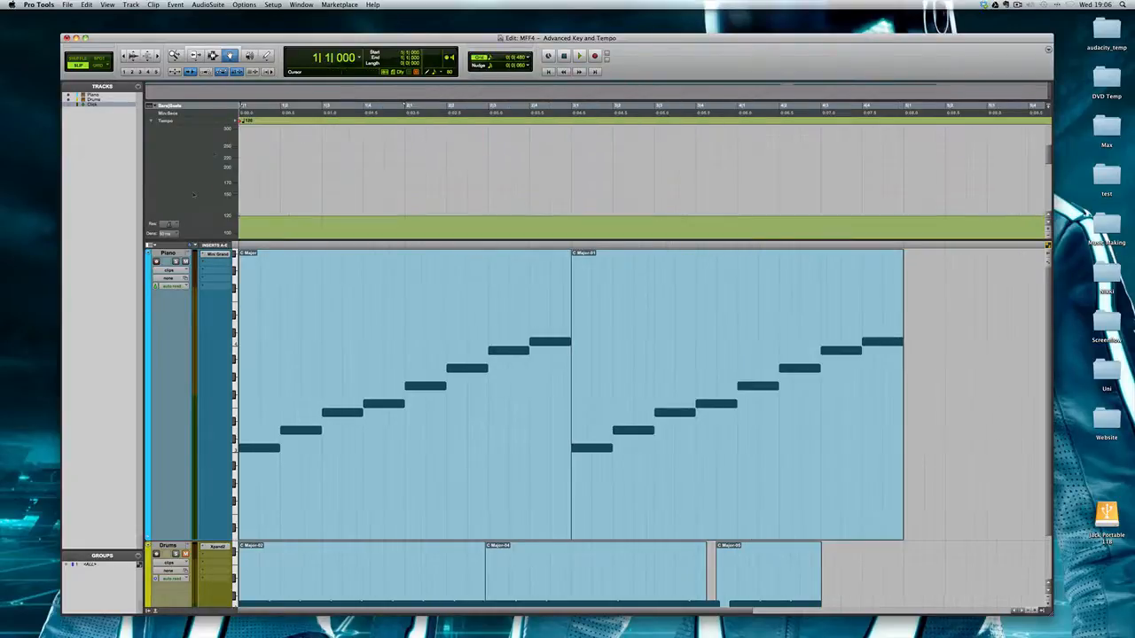
Draw a straight rising tempo ramp from just after 1|2 up to 256 BPM with the Pencil's Line shape.
key(F10)
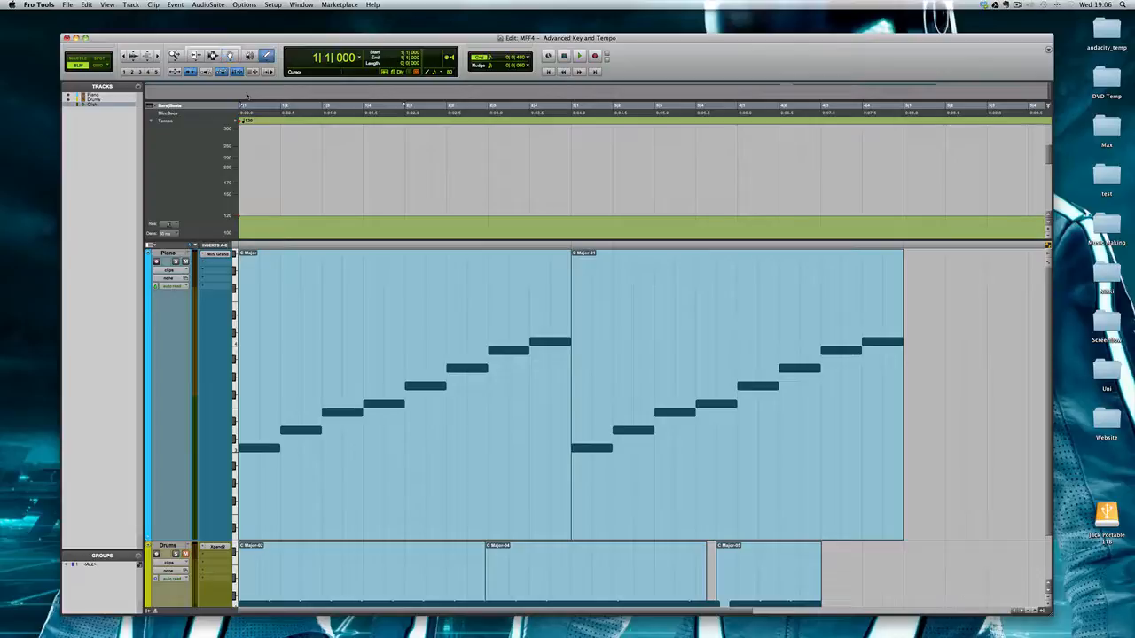
click(264, 57)
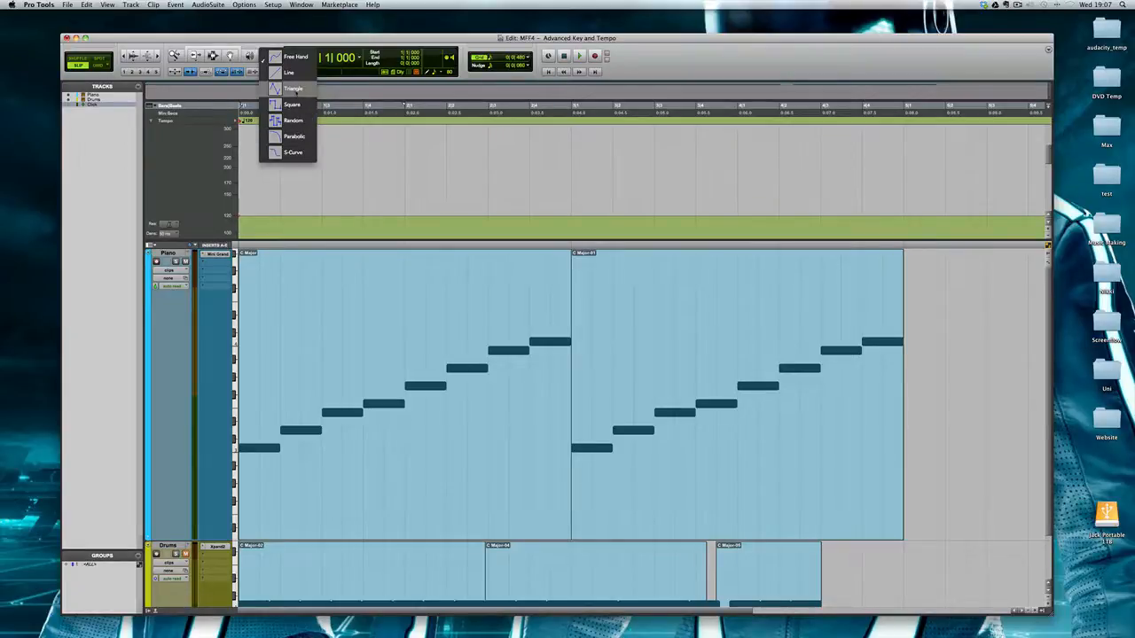
click(293, 89)
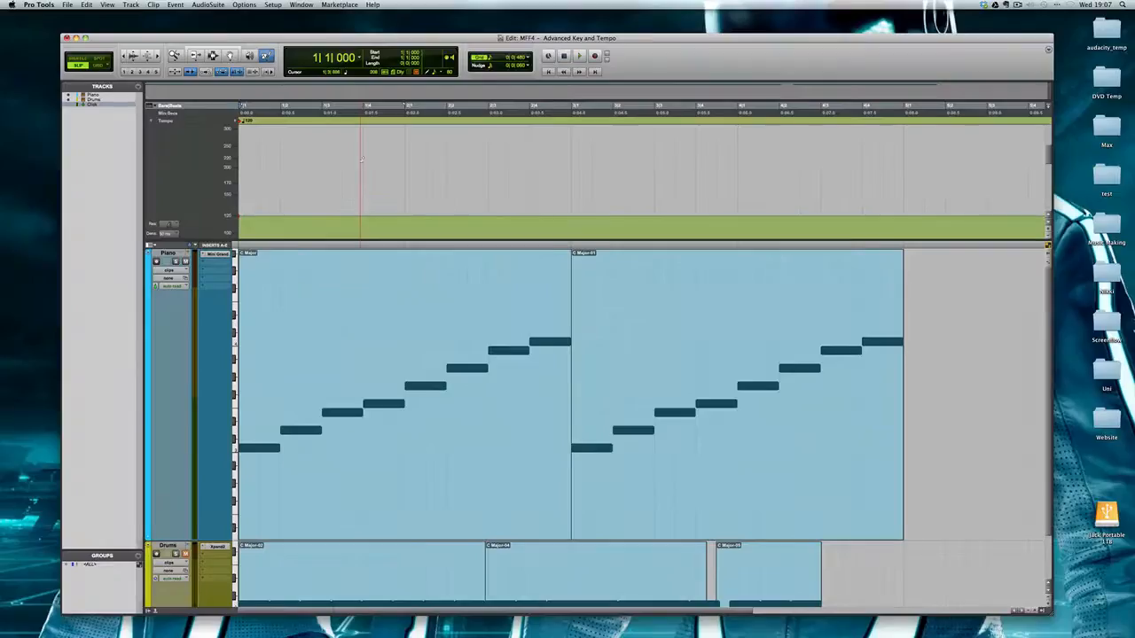
click(265, 56)
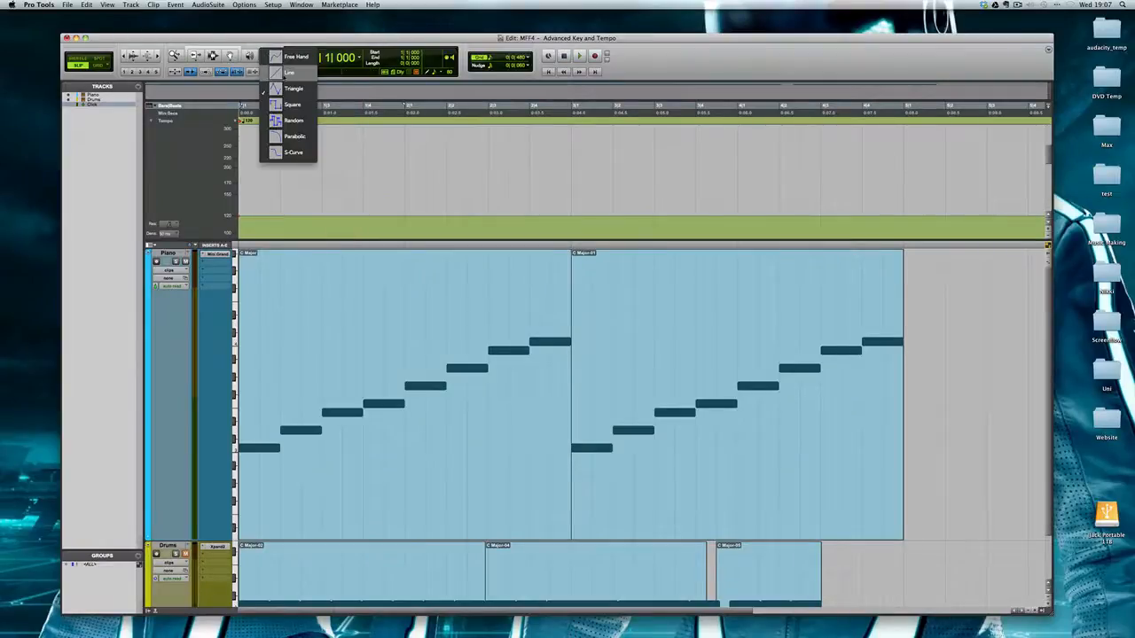
click(289, 72)
drag(299, 229, 468, 143)
Try parabolic tempo curves after the linear ramp, including one rising to 191 BPM and one falling to 108 BPM, undoing each.
click(265, 56)
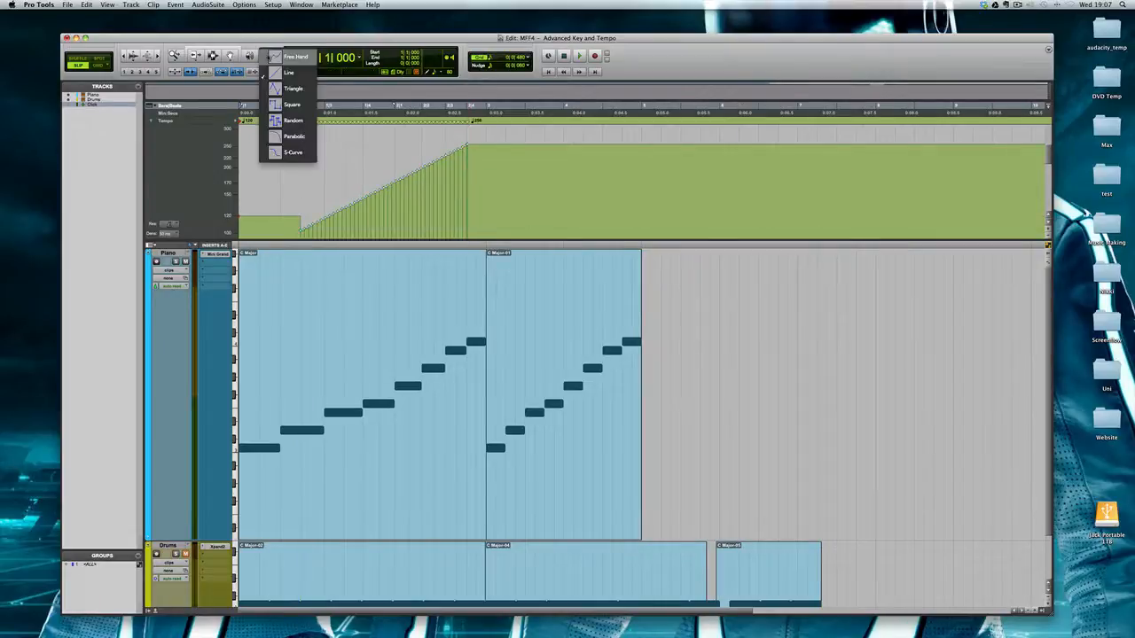
mouse_move(519, 198)
mouse_down()
mouse_move(786, 180)
mouse_move(801, 188)
mouse_up()
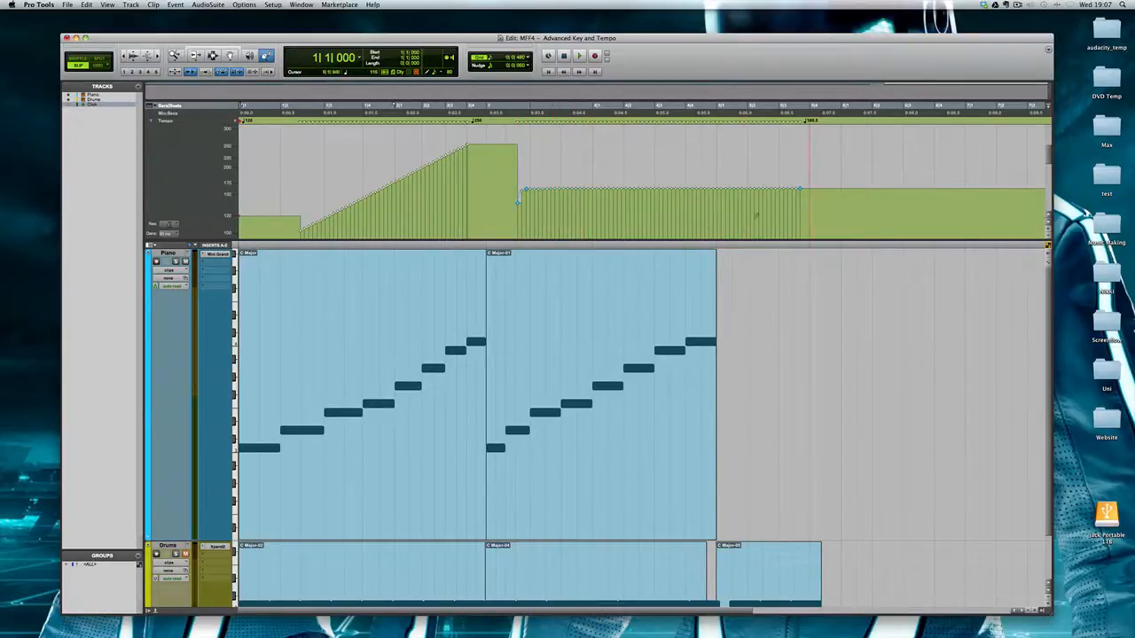
key(super+z)
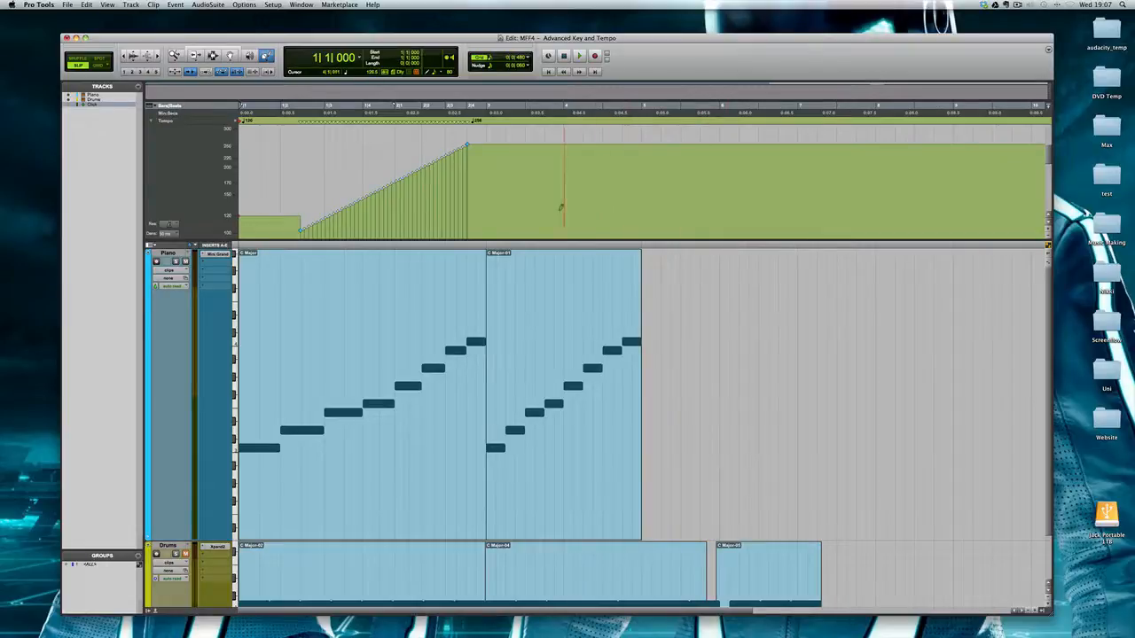
drag(560, 208, 749, 175)
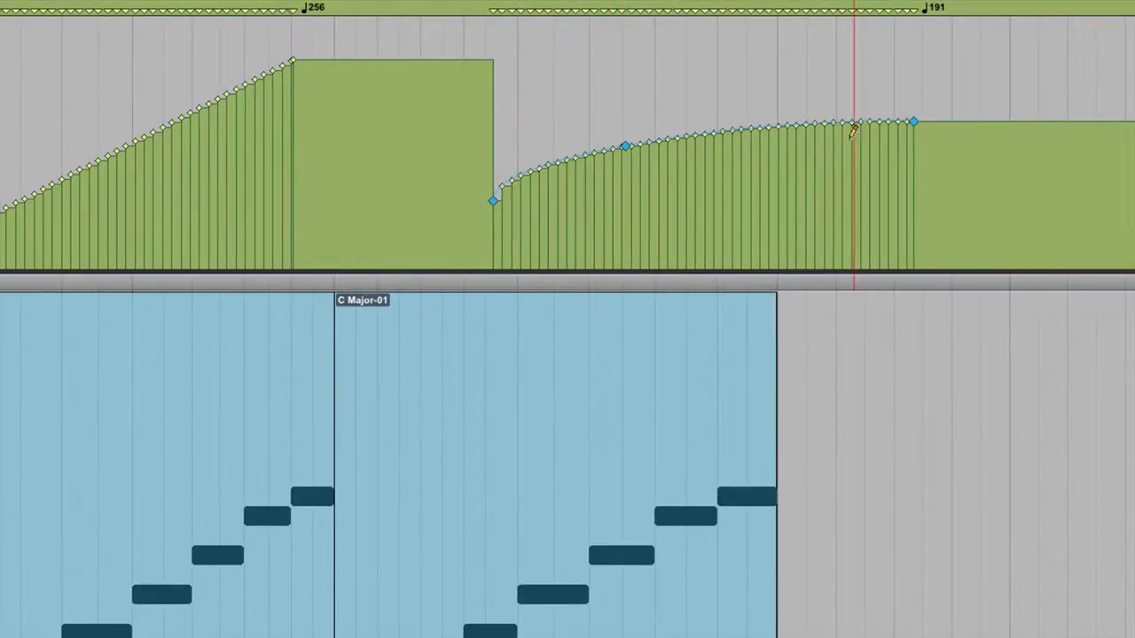
key(ctrl+z)
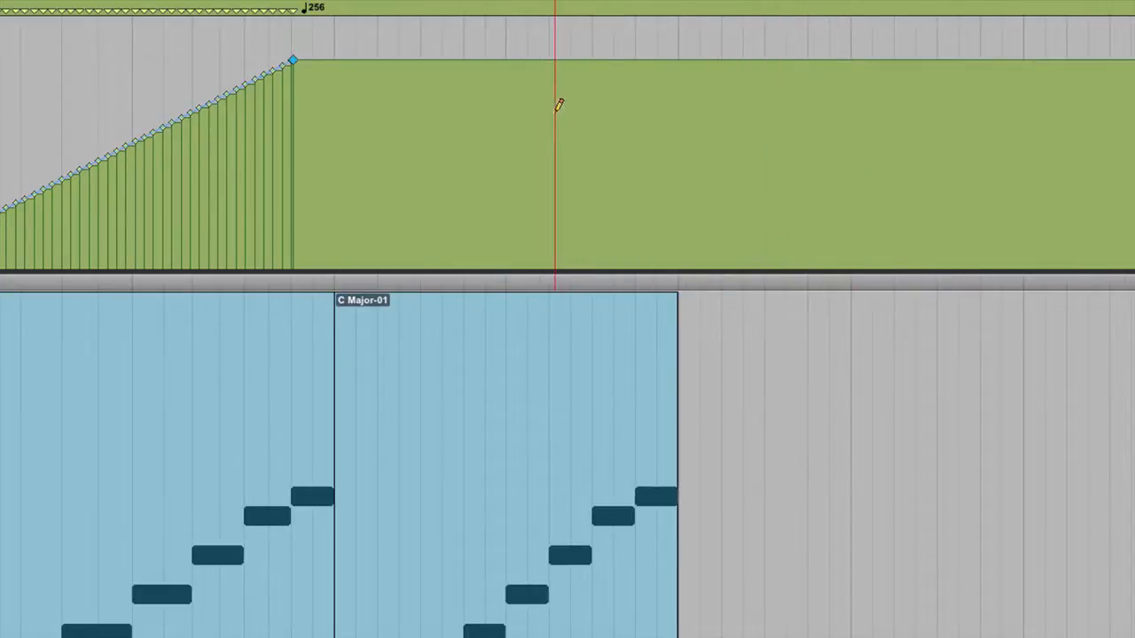
mouse_move(555, 111)
mouse_down()
mouse_move(700, 116)
mouse_move(844, 244)
mouse_up()
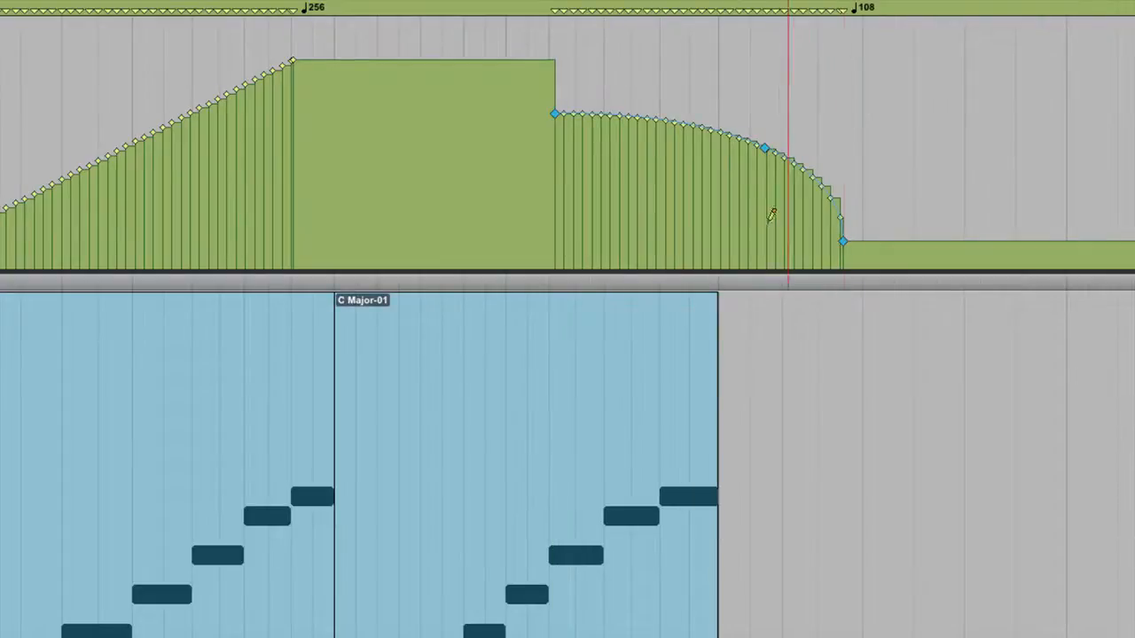
key(ctrl+z)
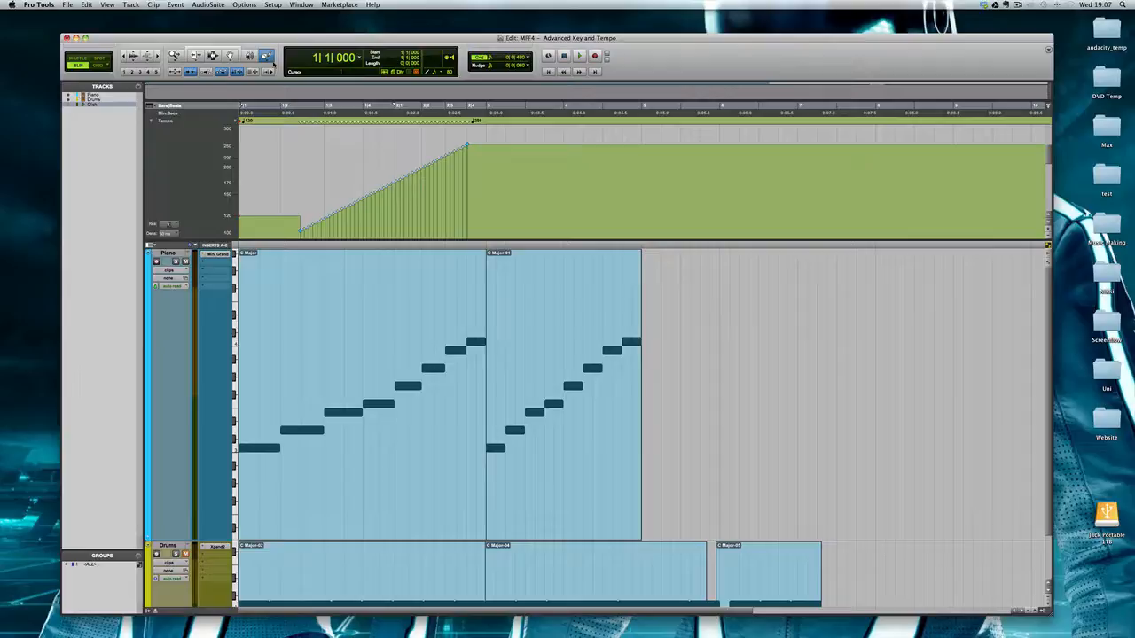
Draw a falling S-Curve tempo change after the linear ramp, undo it, and draw a rising S-Curve in its place.
drag(269, 59, 287, 153)
drag(558, 151, 756, 208)
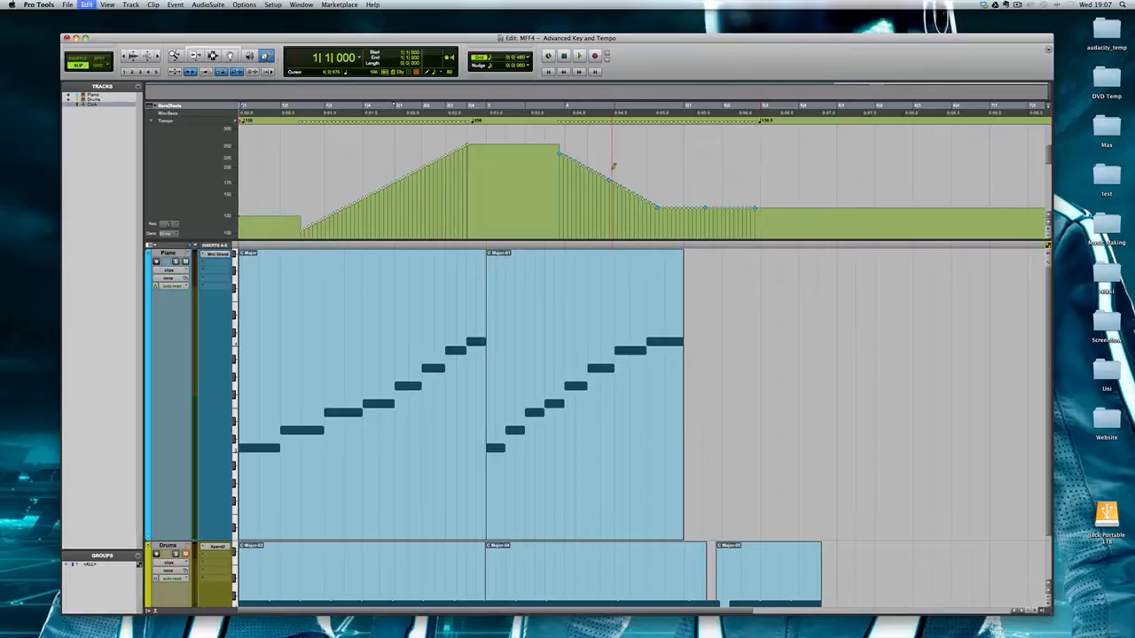
key(super+z)
mouse_move(579, 208)
mouse_down()
mouse_move(610, 191)
mouse_move(667, 191)
mouse_move(713, 170)
mouse_move(717, 179)
mouse_up()
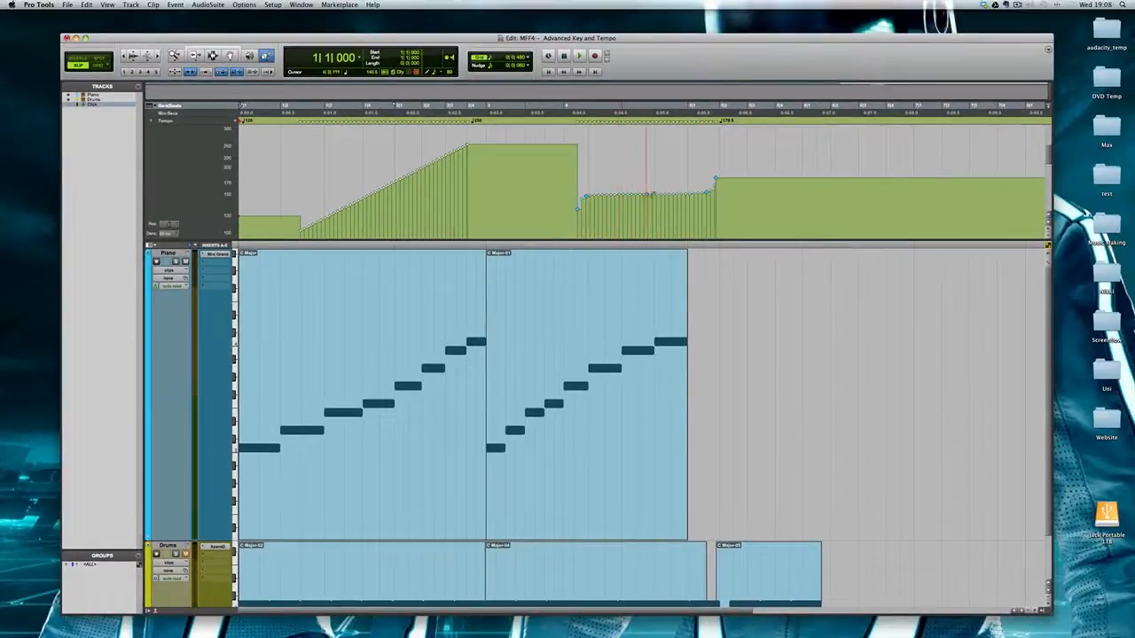
Enable the Smart Tool, select the whole tempo curve and delete all its tempo events.
key(super+7)
drag(770, 188, 2, 191)
key(Delete)
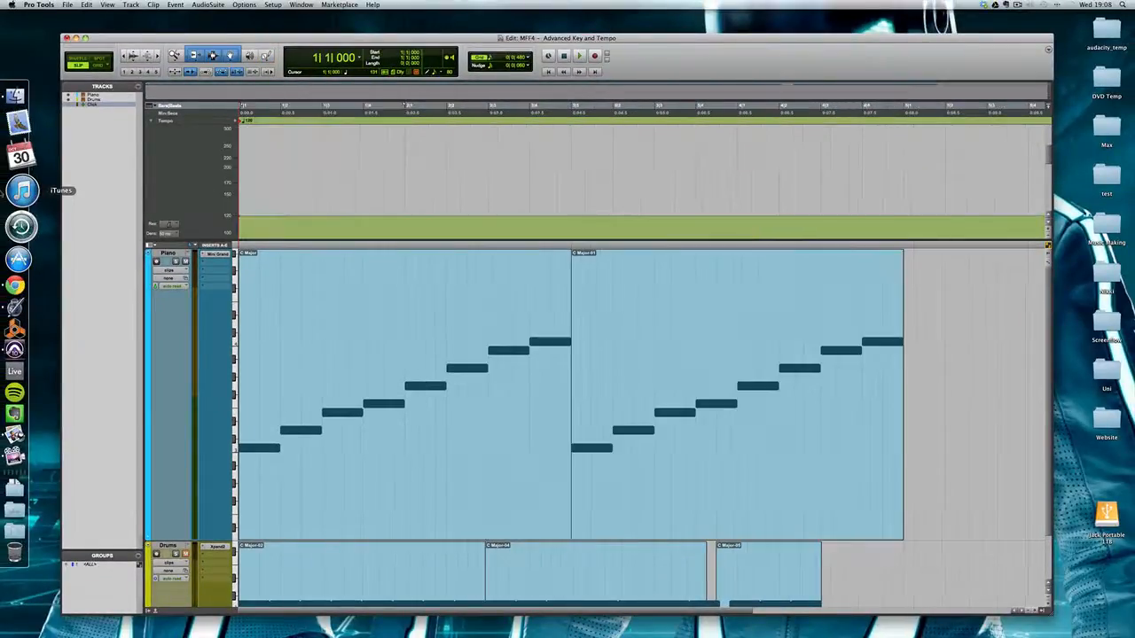
Set the tempo edit density to 250 ms and draw a rising Line ramp from just after 1|2 to about 227 BPM.
click(168, 233)
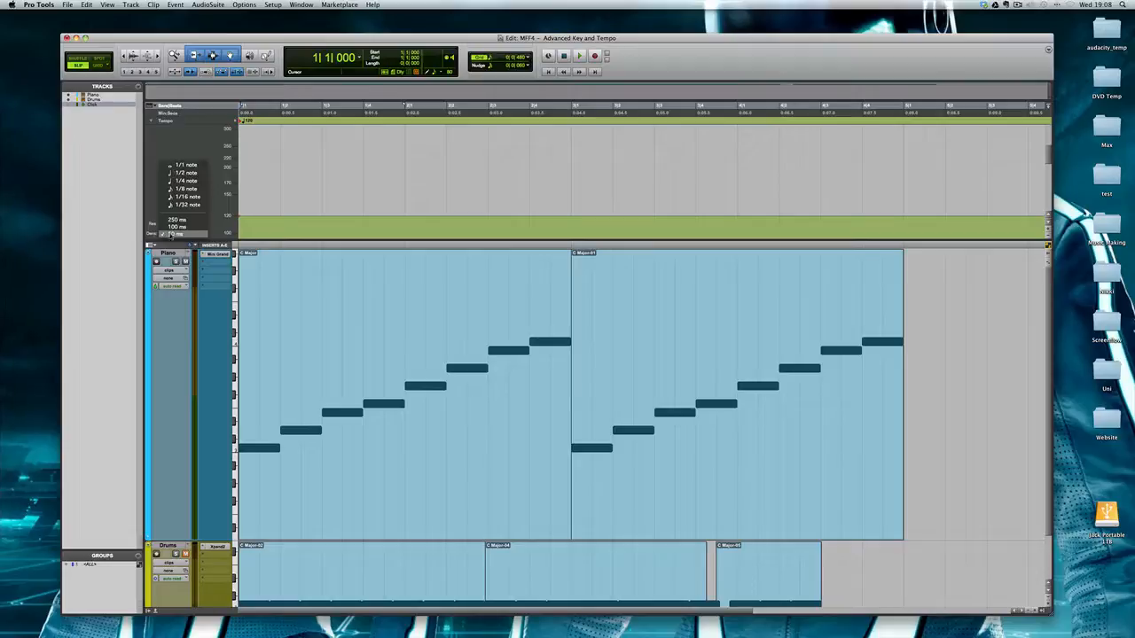
click(176, 219)
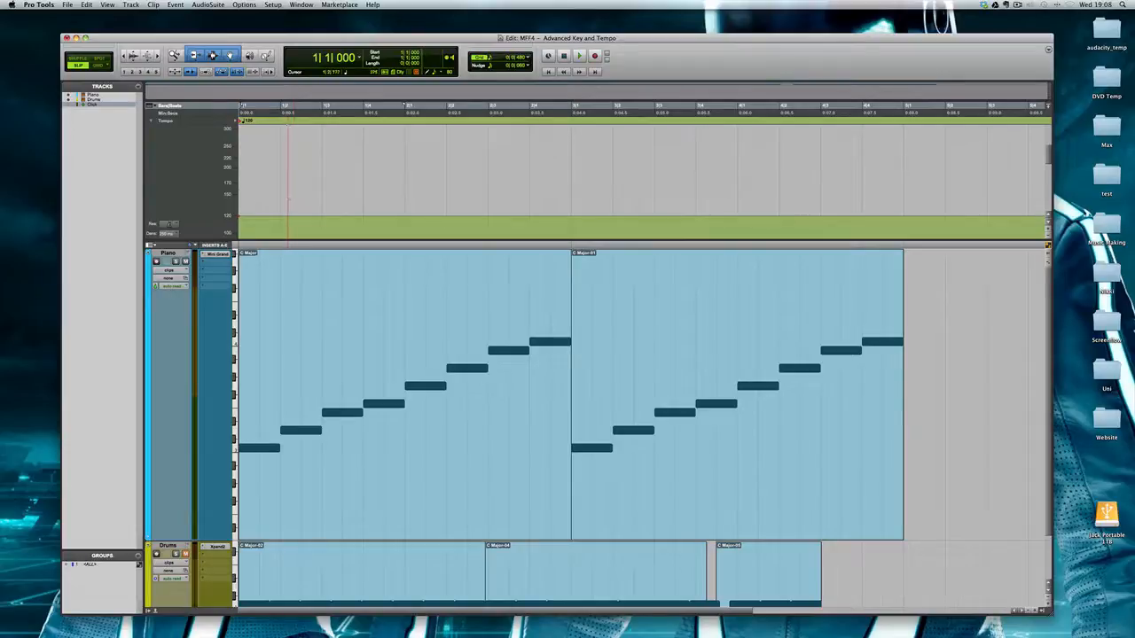
click(266, 56)
click(266, 56)
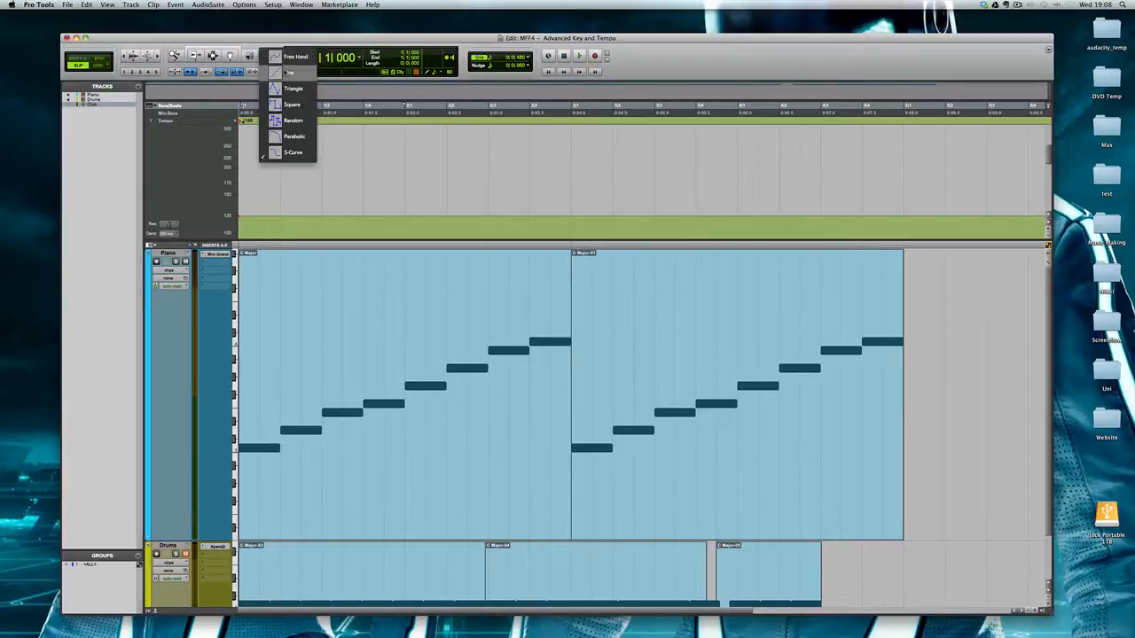
click(287, 72)
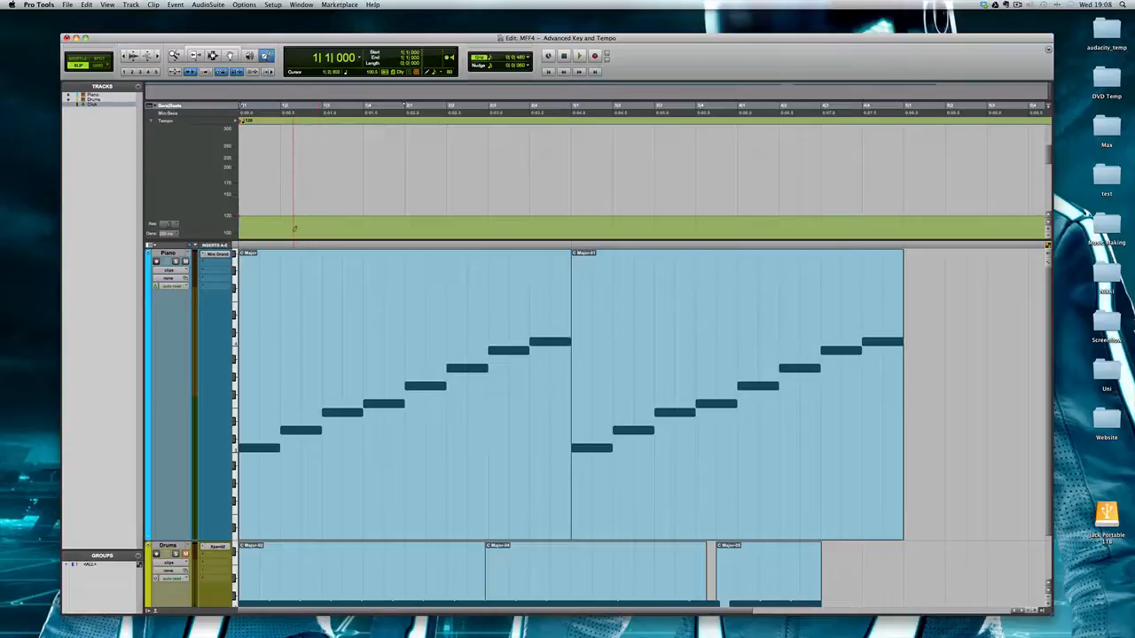
drag(288, 234, 560, 156)
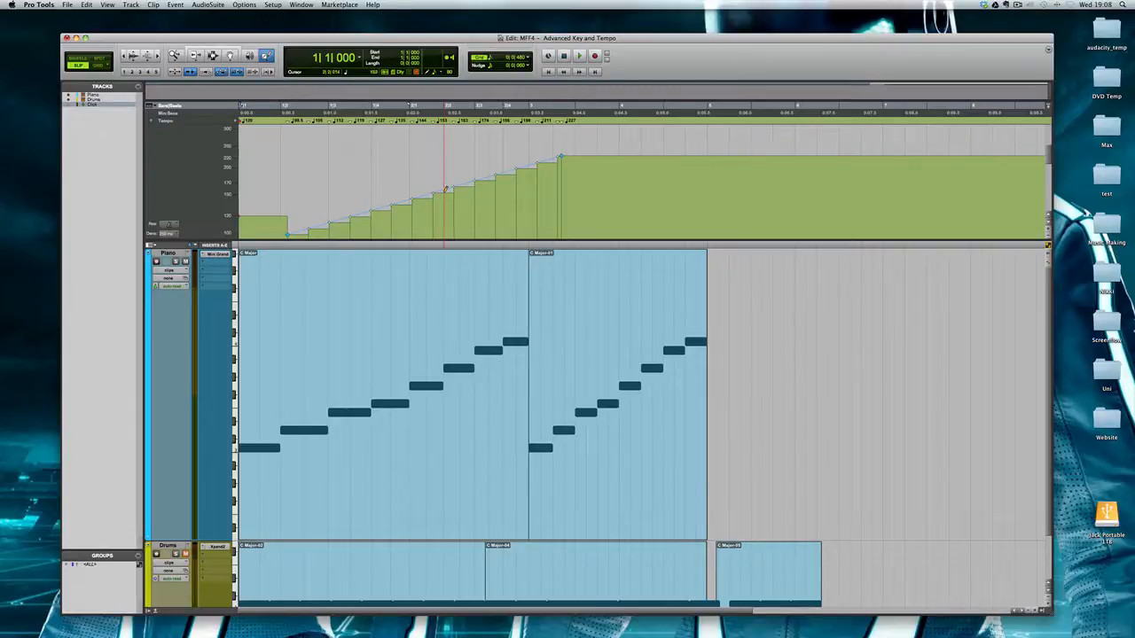
Set the tempo edit density to 50 ms and draw a steep rising Line ramp after the first ramp.
key(F8)
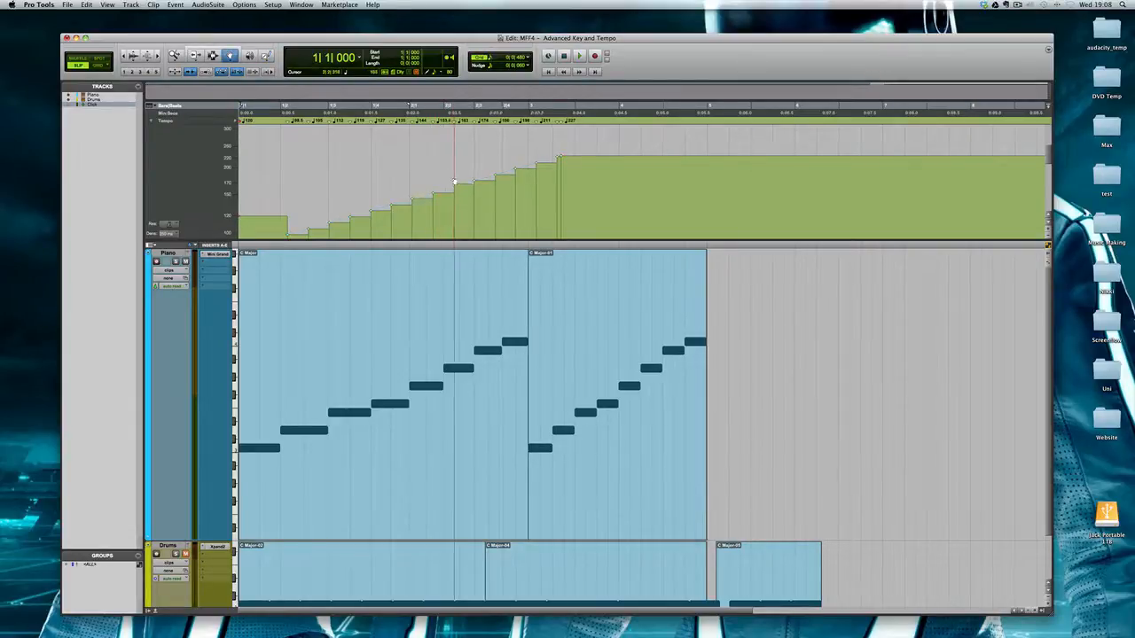
click(168, 234)
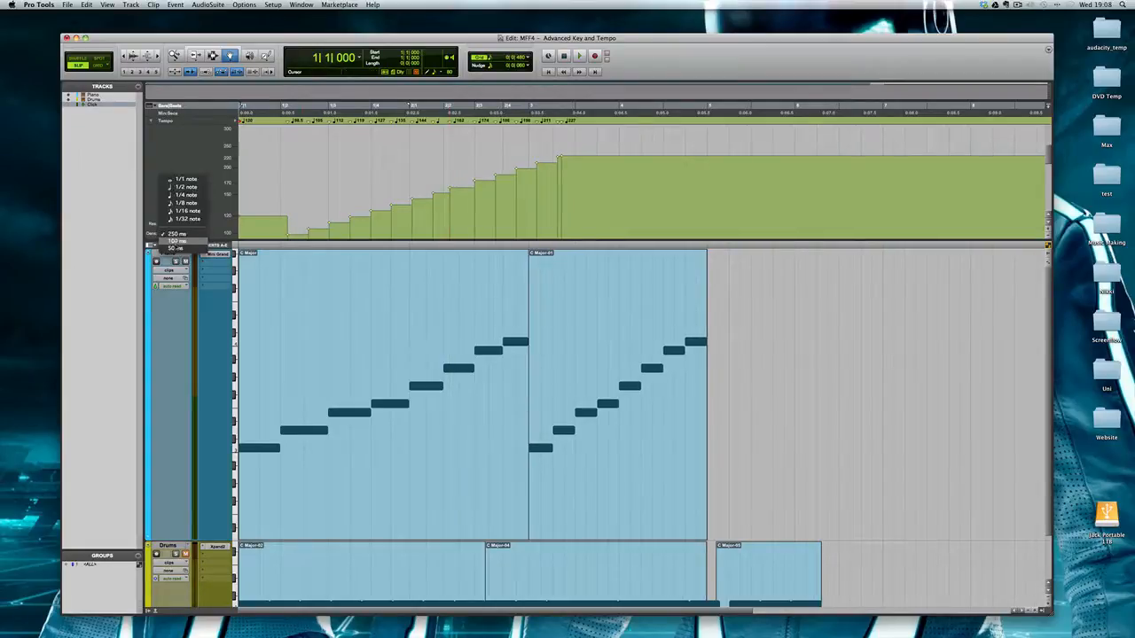
click(172, 251)
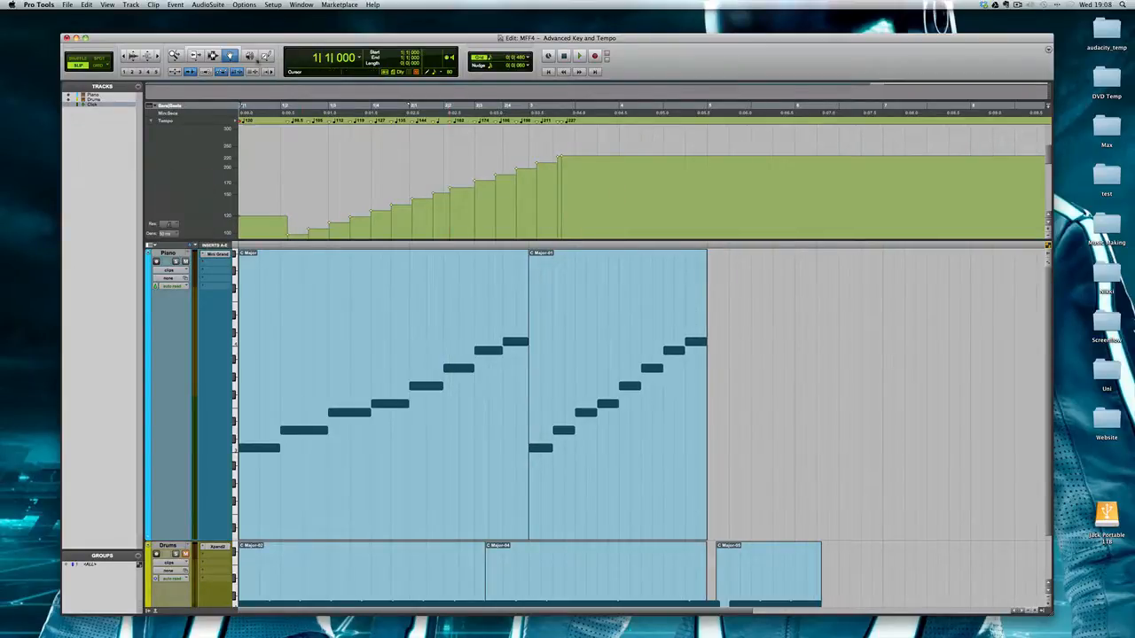
click(266, 55)
drag(618, 235, 821, 124)
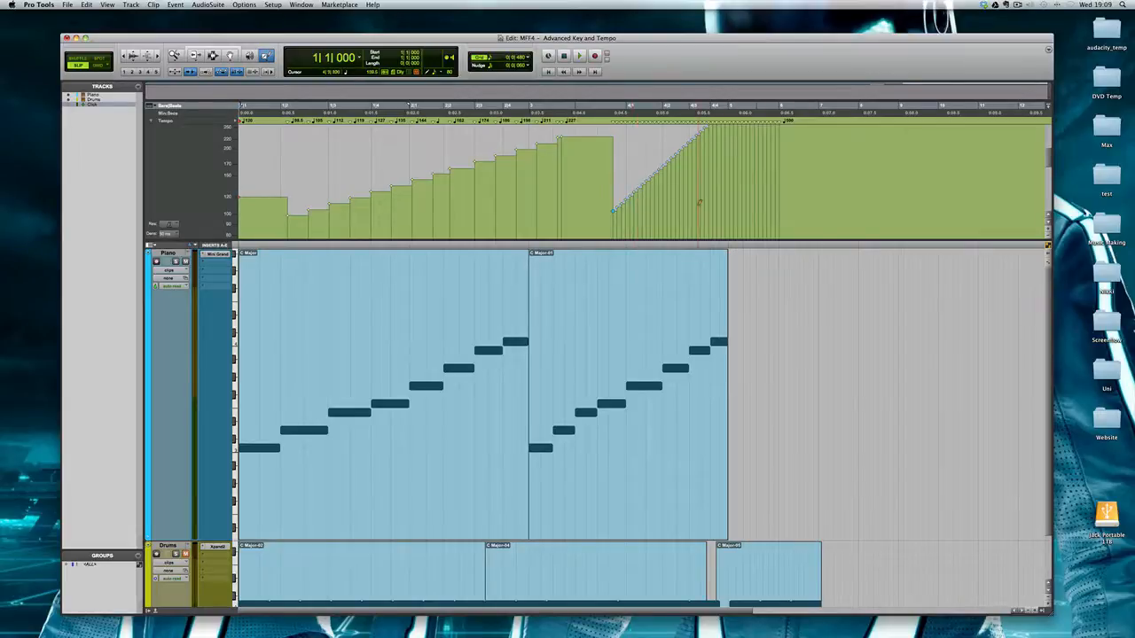
scroll(699, 201, up, 3)
scroll(691, 195, down, 2)
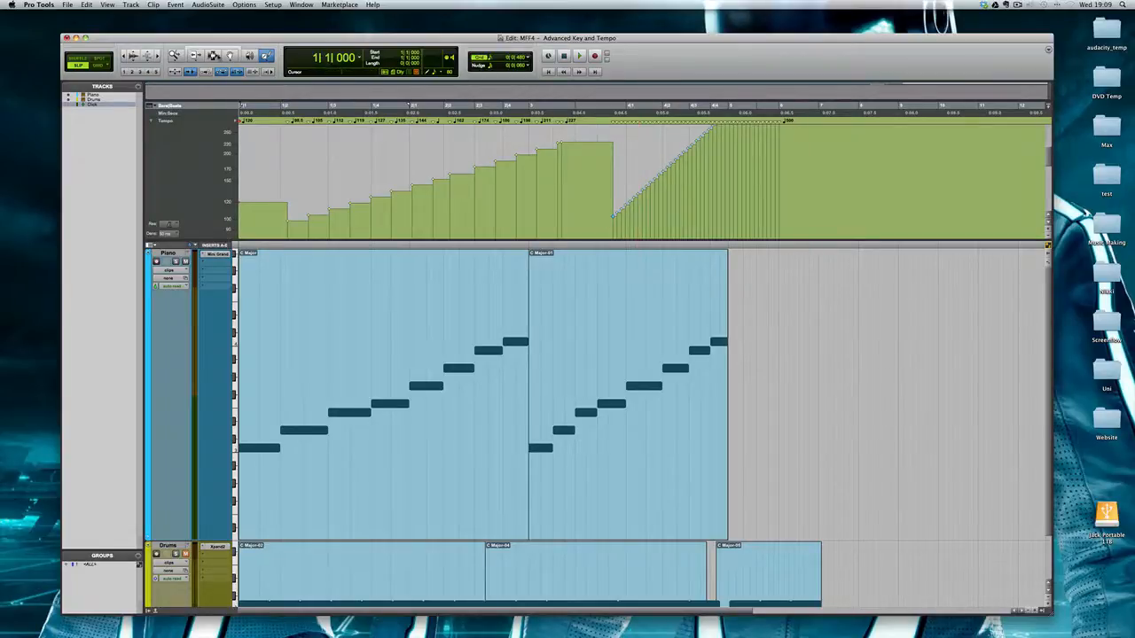
Select the whole tempo curve across both ramps with the Selector tool and delete its tempo events.
click(213, 56)
drag(836, 168, 3, 124)
key(Delete)
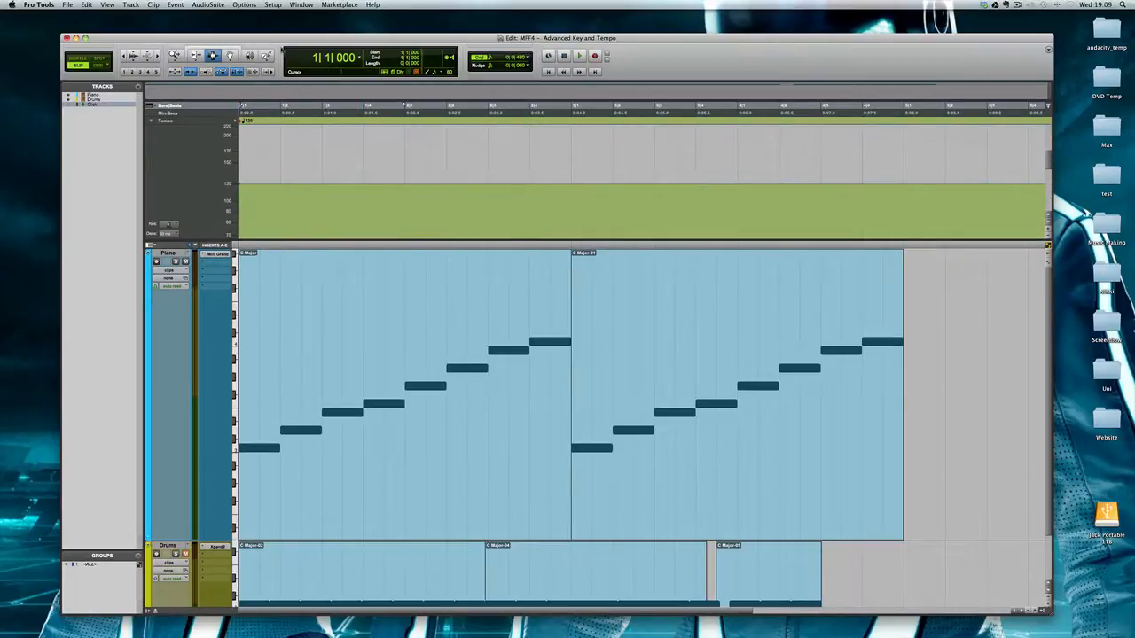
Open the Tempo Operations window, keep the Constant operation and turn off the Advanced options.
click(175, 5)
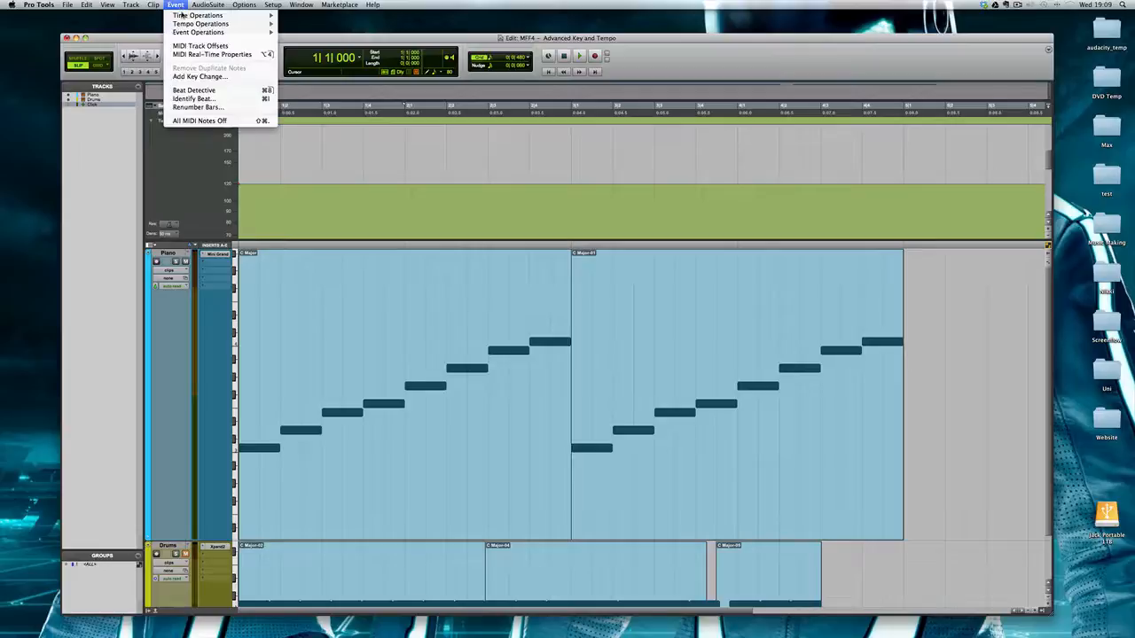
mouse_move(212, 23)
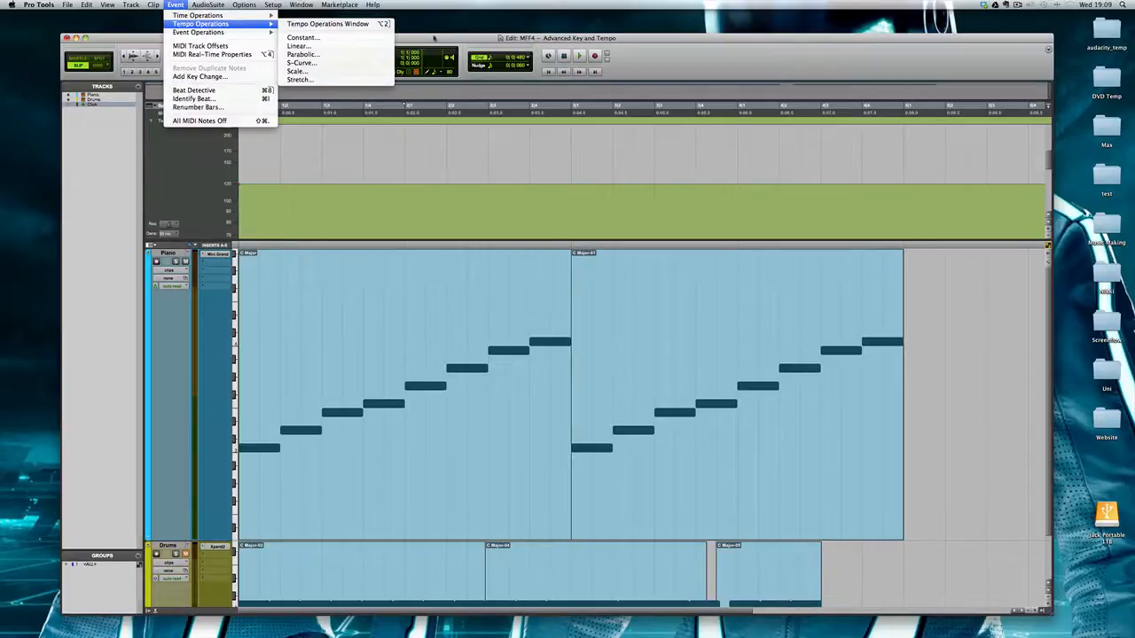
click(359, 25)
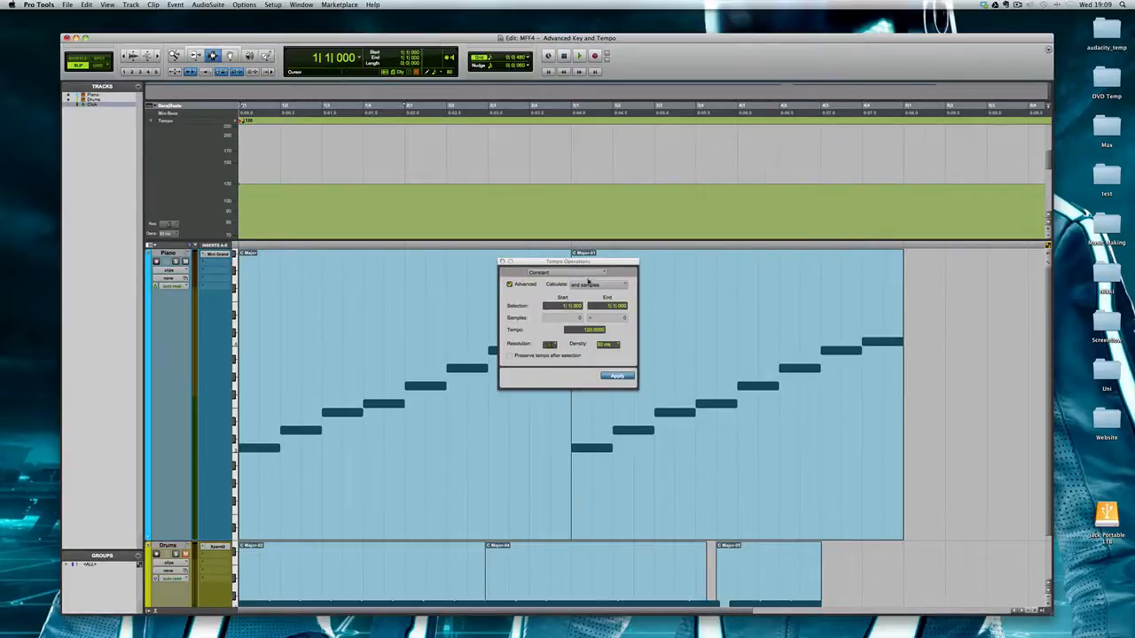
drag(592, 261, 587, 207)
click(552, 218)
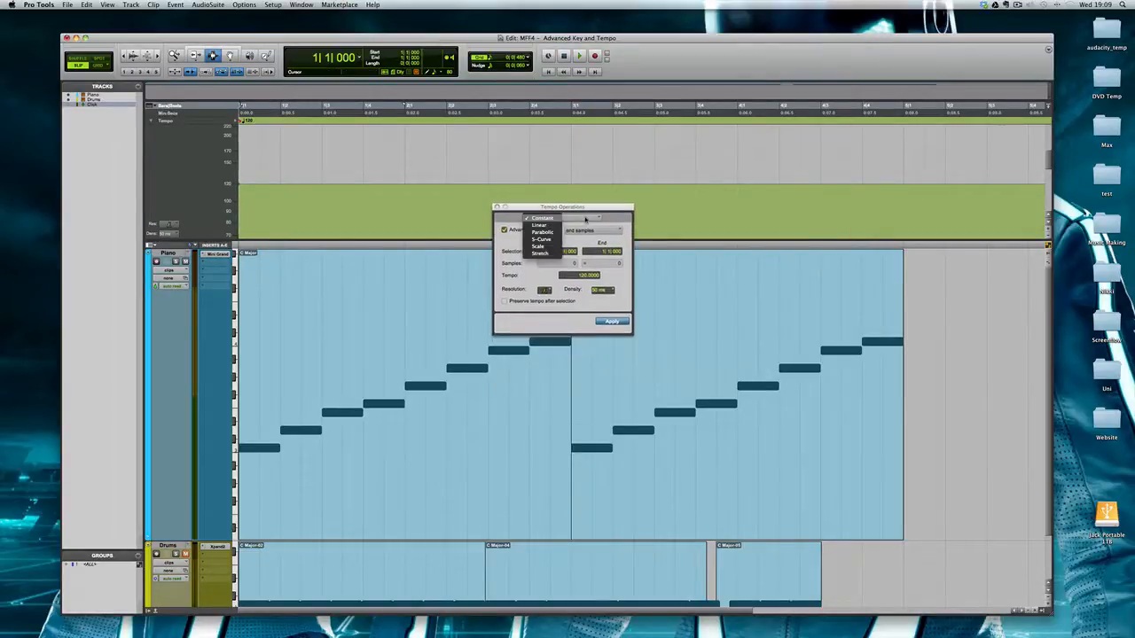
click(551, 218)
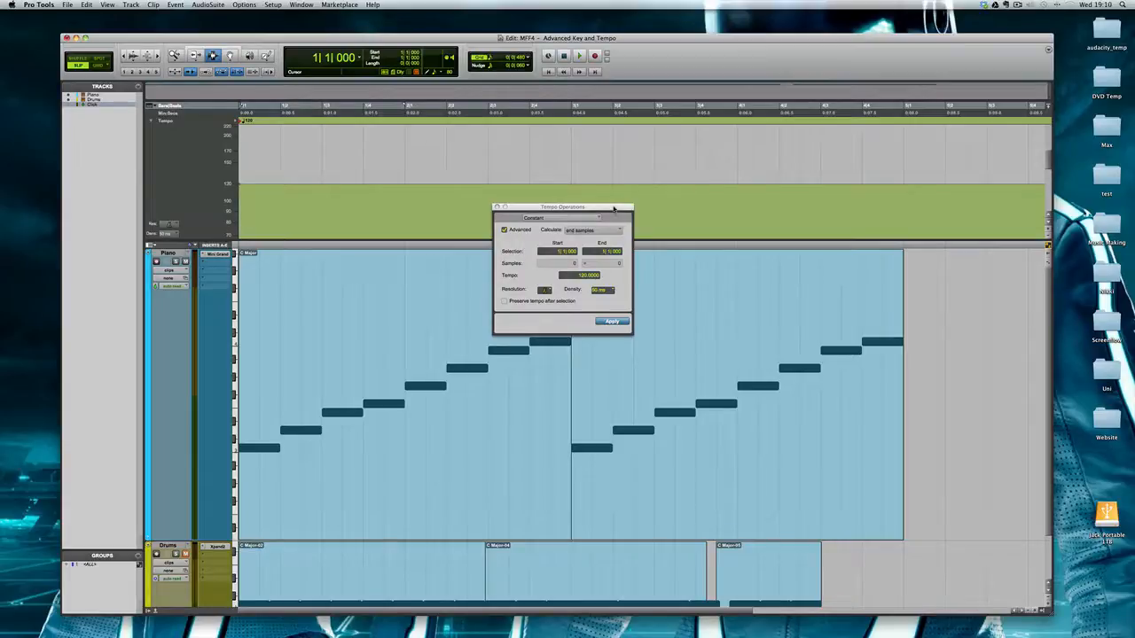
drag(612, 209, 577, 218)
click(474, 240)
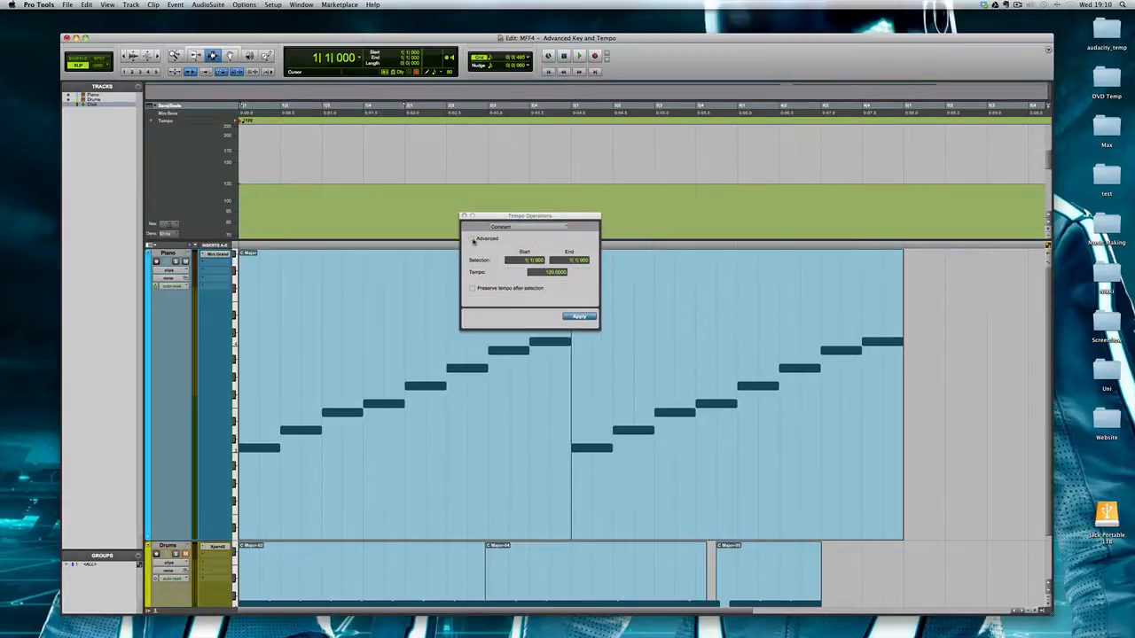
Apply a constant tempo of 140 BPM to the selection from 3|1|000 to 5|1|000.
click(523, 260)
text(3)
key(Tab)
text(5)
key(Tab)
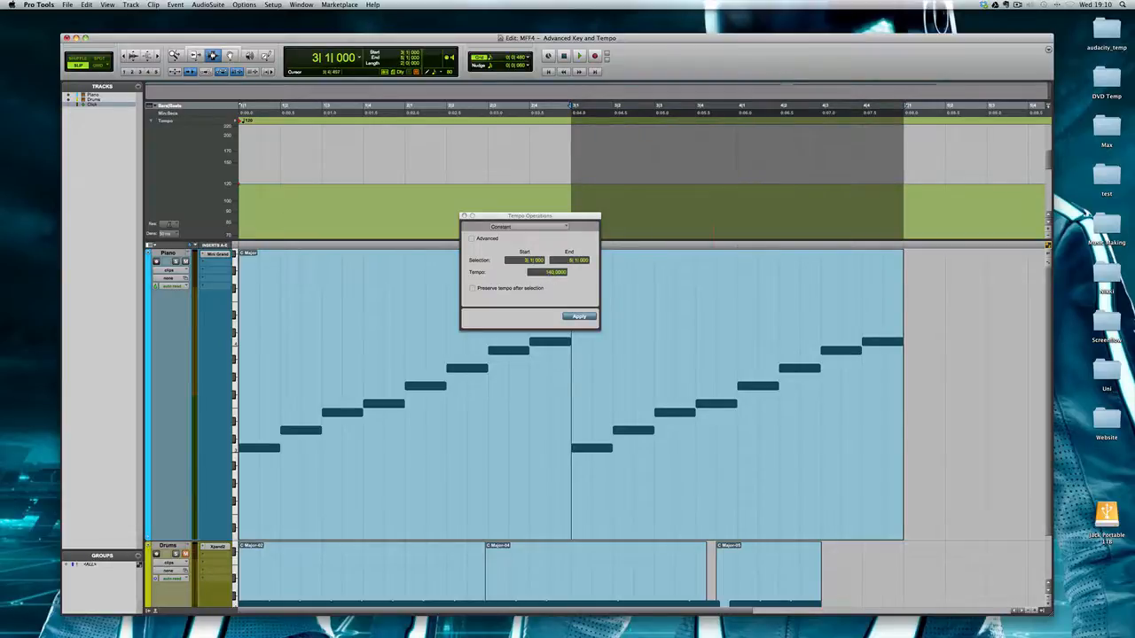
key(Return)
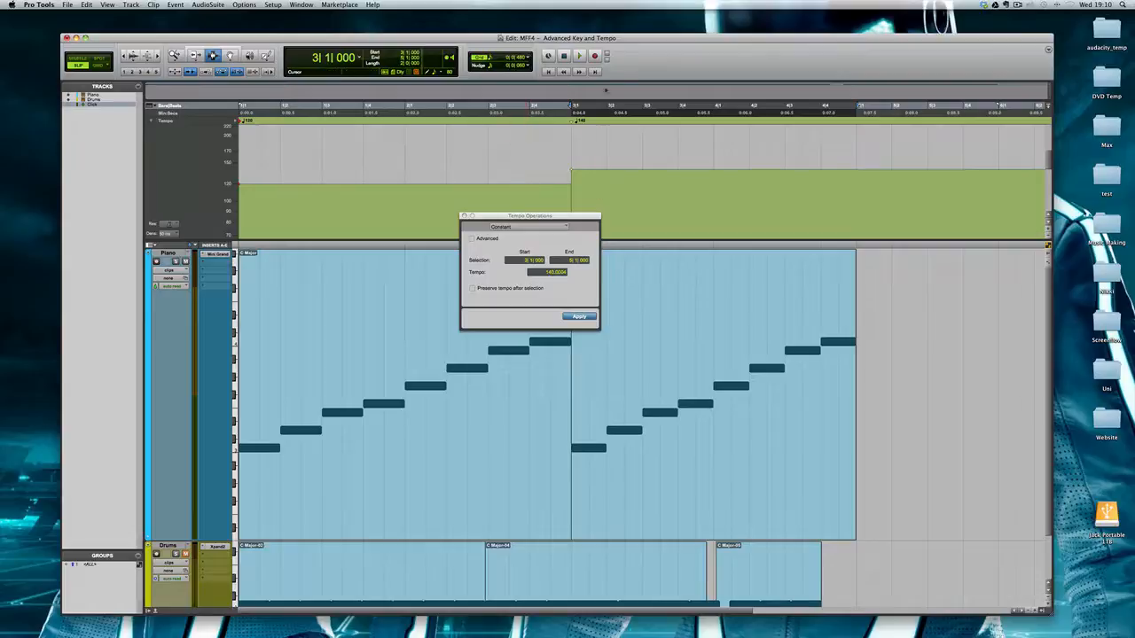
key(r)
key(r)
key(t)
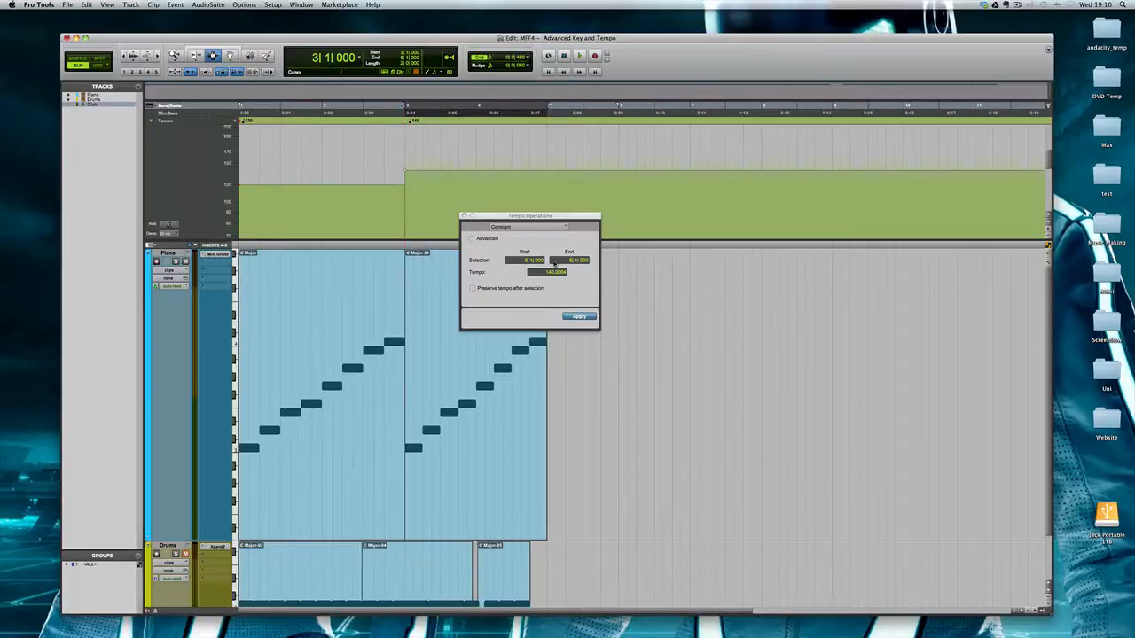
Undo the constant tempo change and reapply 140 BPM with the tempo preserved after the selection.
key(super+z)
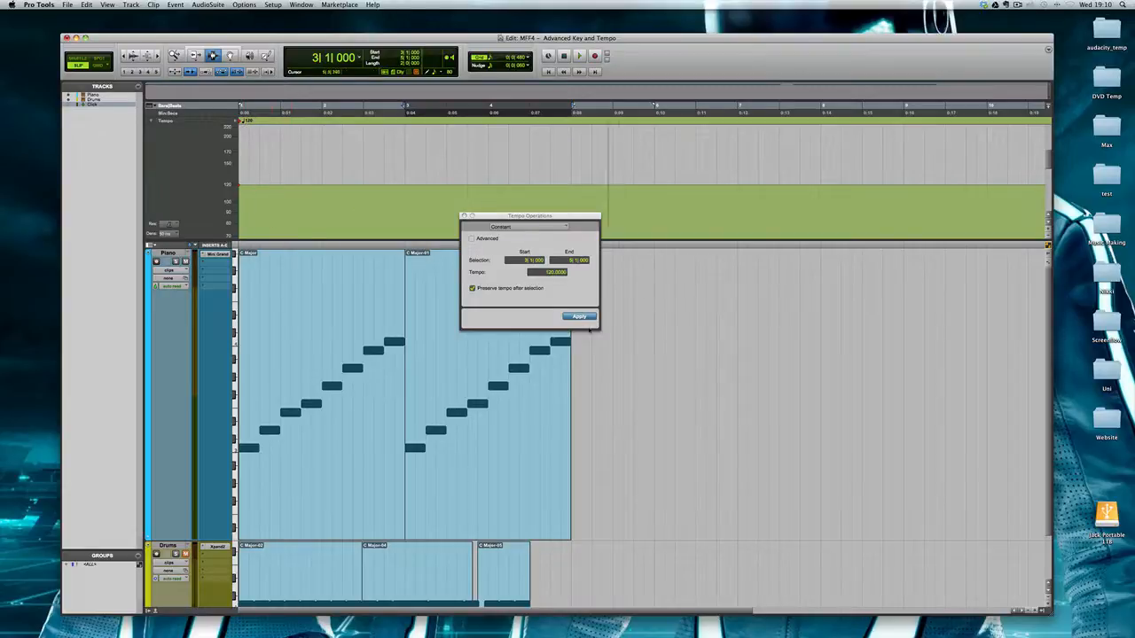
click(580, 316)
key(super+z)
click(582, 317)
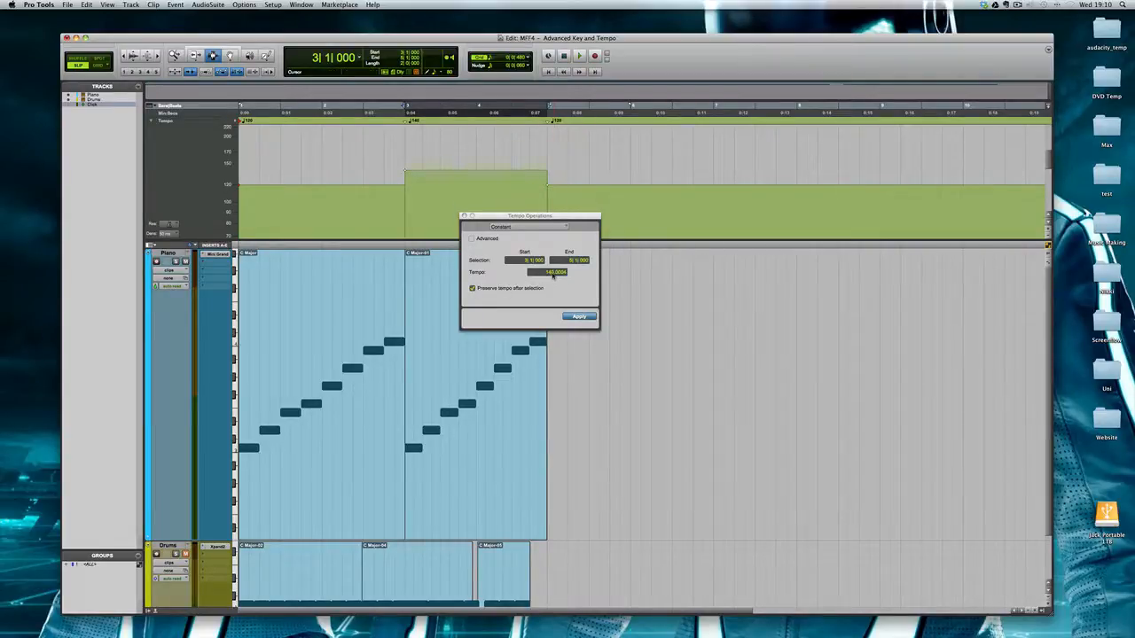
Undo the constant tempo and apply a Linear ramp from about 130 to about 140 BPM between bars 3 and 5.
key(super+z)
click(547, 228)
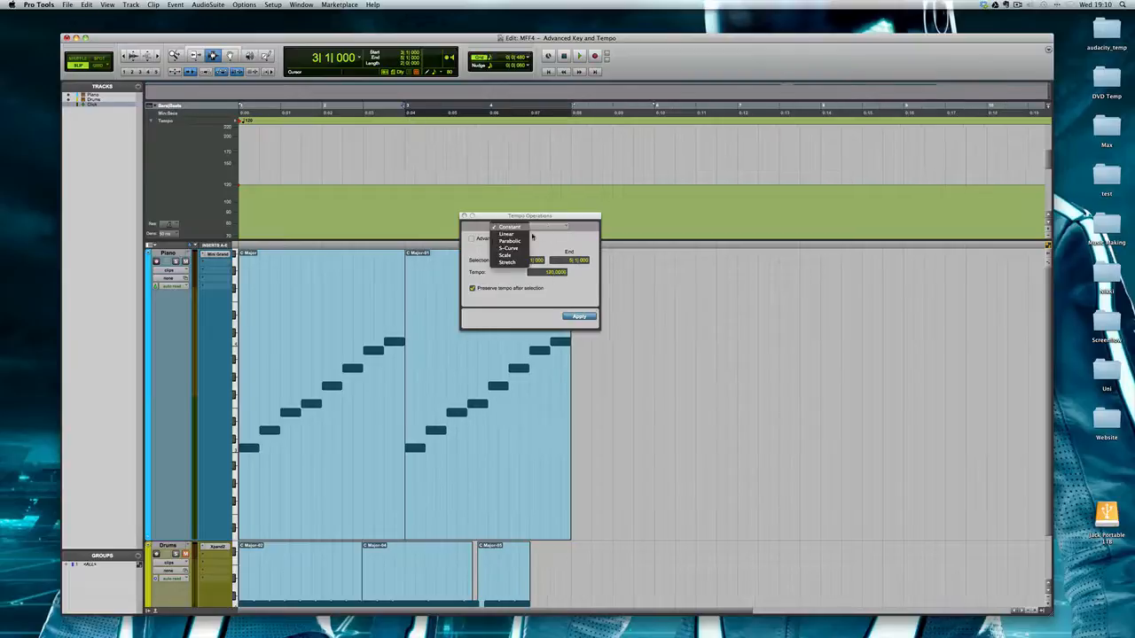
click(523, 236)
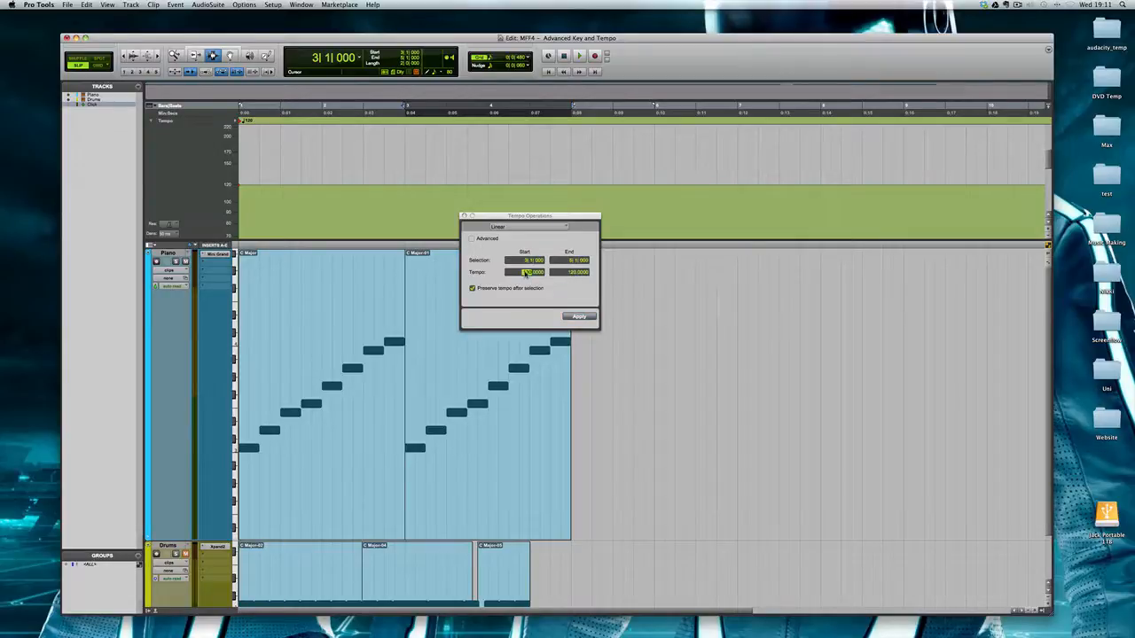
text(0)
click(576, 316)
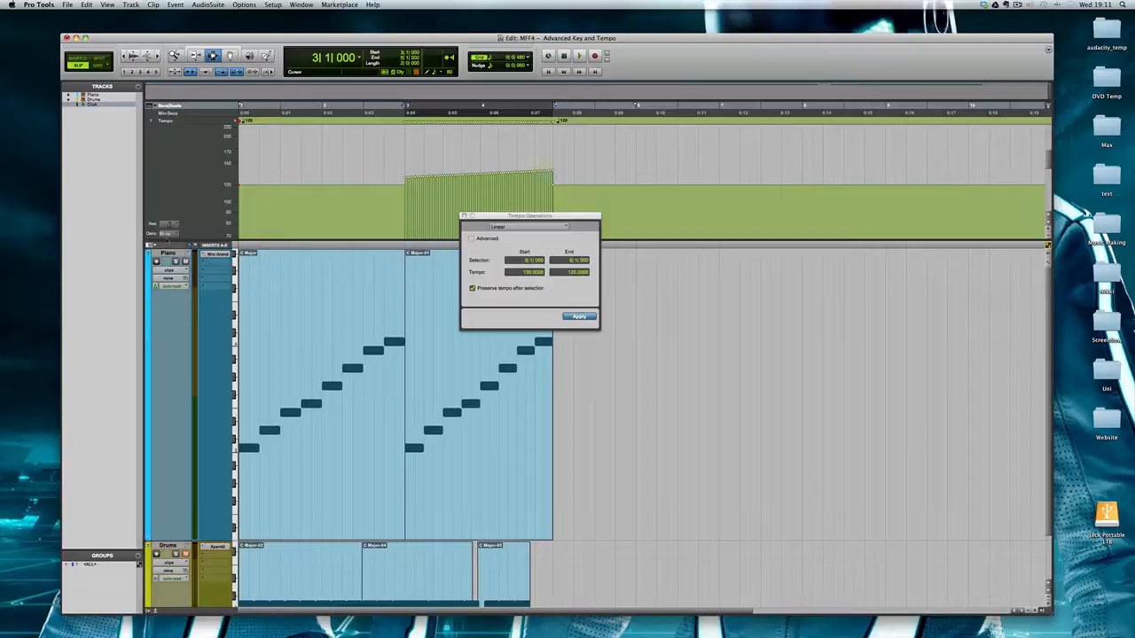
Undo the linear ramp, set the tempo edit density to 250 ms and apply the ramp again.
key(super+z)
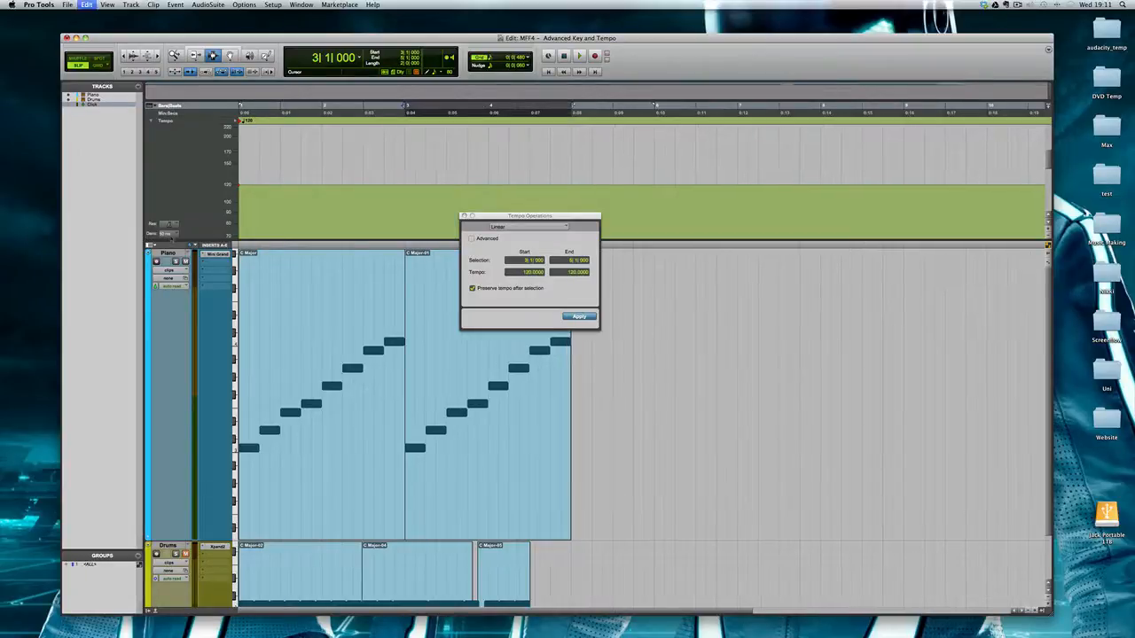
click(174, 233)
click(177, 219)
key(Tab)
click(578, 317)
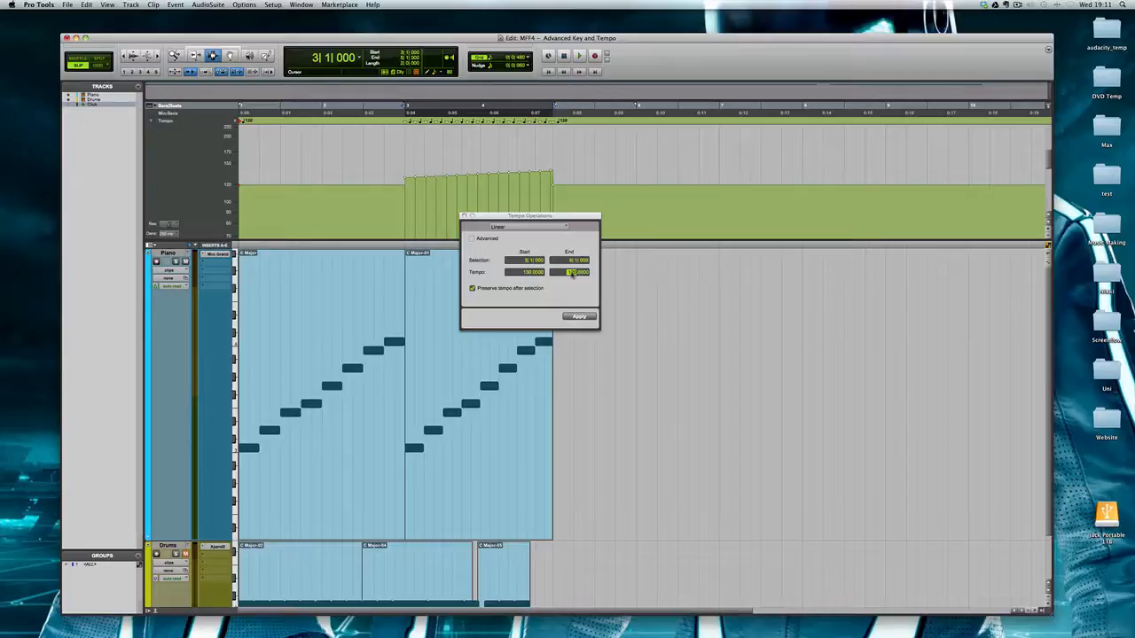
Undo the ramp and apply a slightly steeper Linear ramp starting at about 130 BPM over the same bars.
key(super+z)
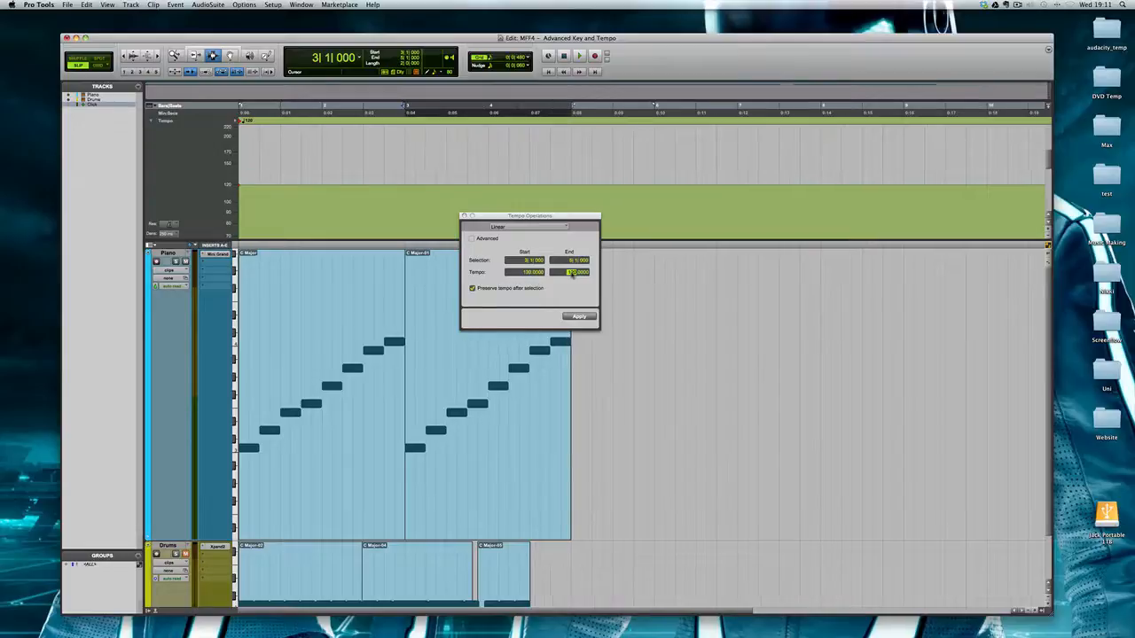
click(530, 272)
key(Tab)
click(578, 317)
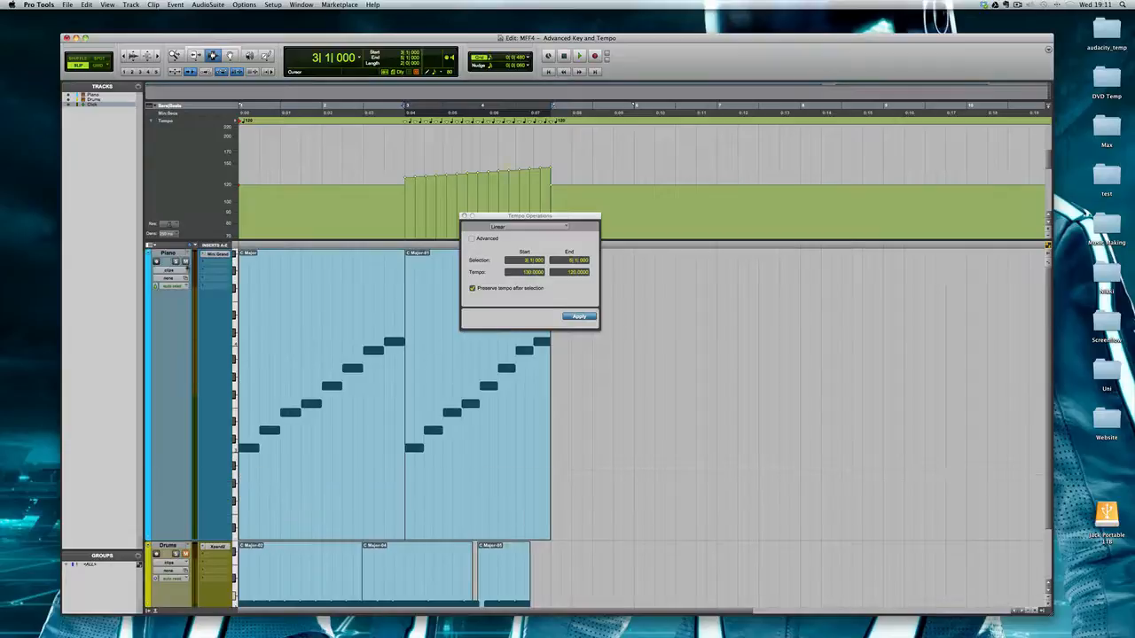
Toggle the Click track's mute and play the session from the start through the linear tempo ramp.
scroll(638, 426, down, 3)
click(187, 603)
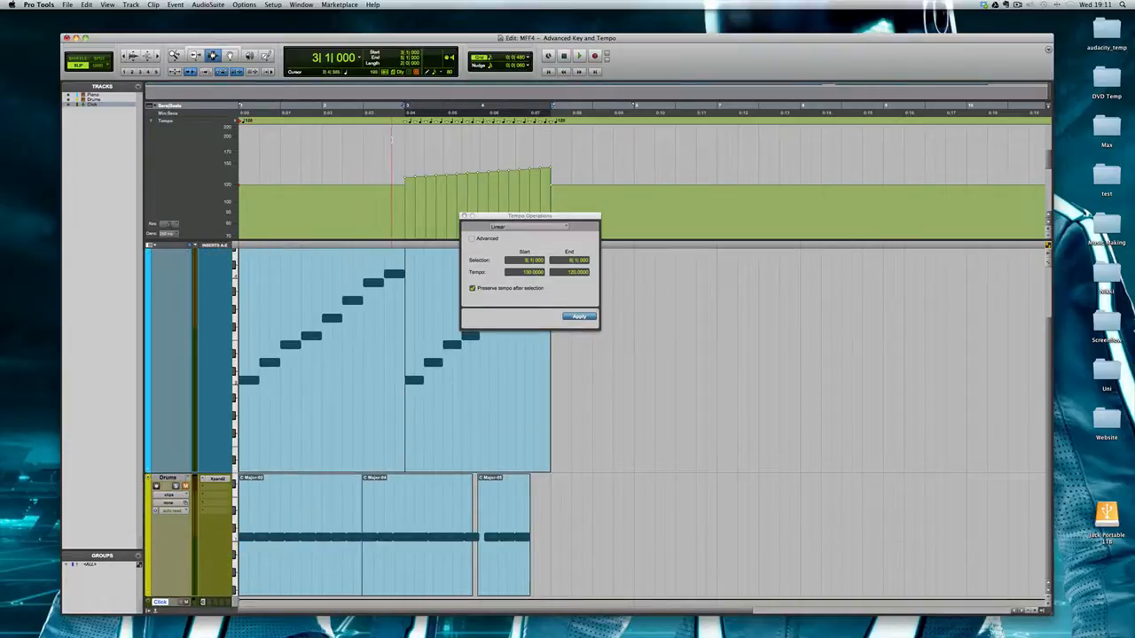
key(Return)
key(space)
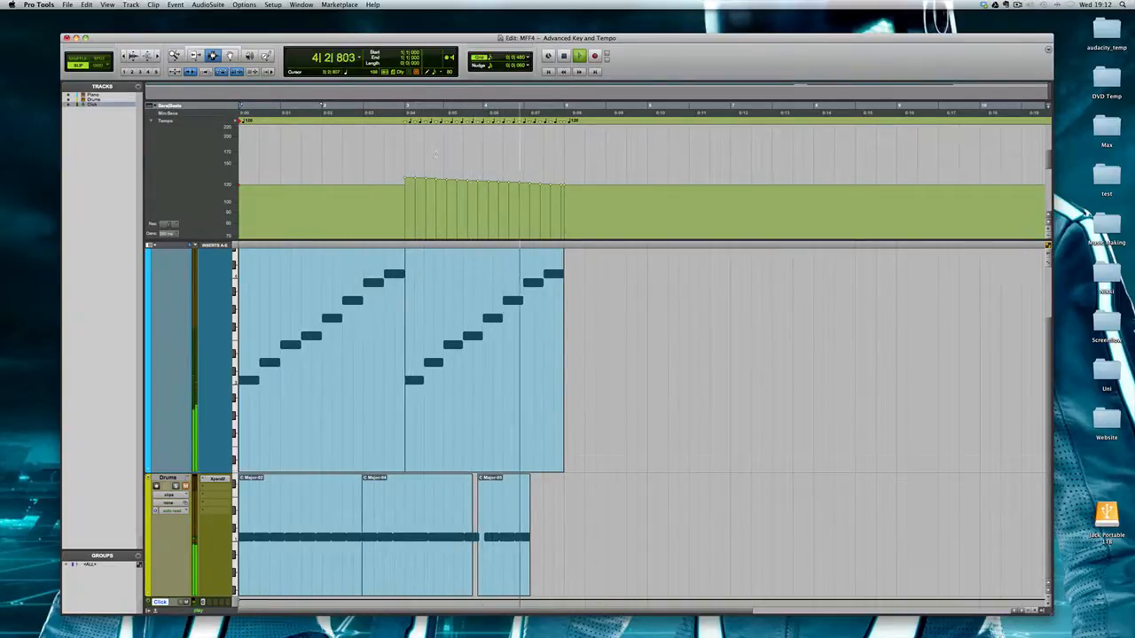
key(space)
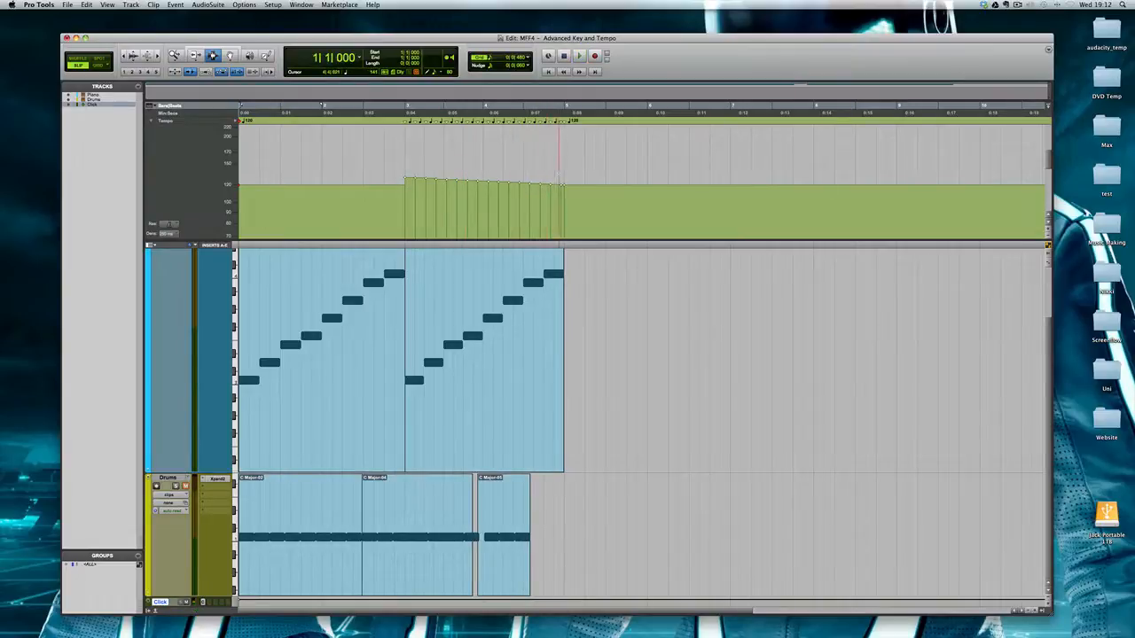
Raise the ramp's first two tempo events to about 190 and 170 BPM and play from just before bar 3.
scroll(555, 174, up, 5)
scroll(556, 174, down, 10)
scroll(556, 174, up, 4)
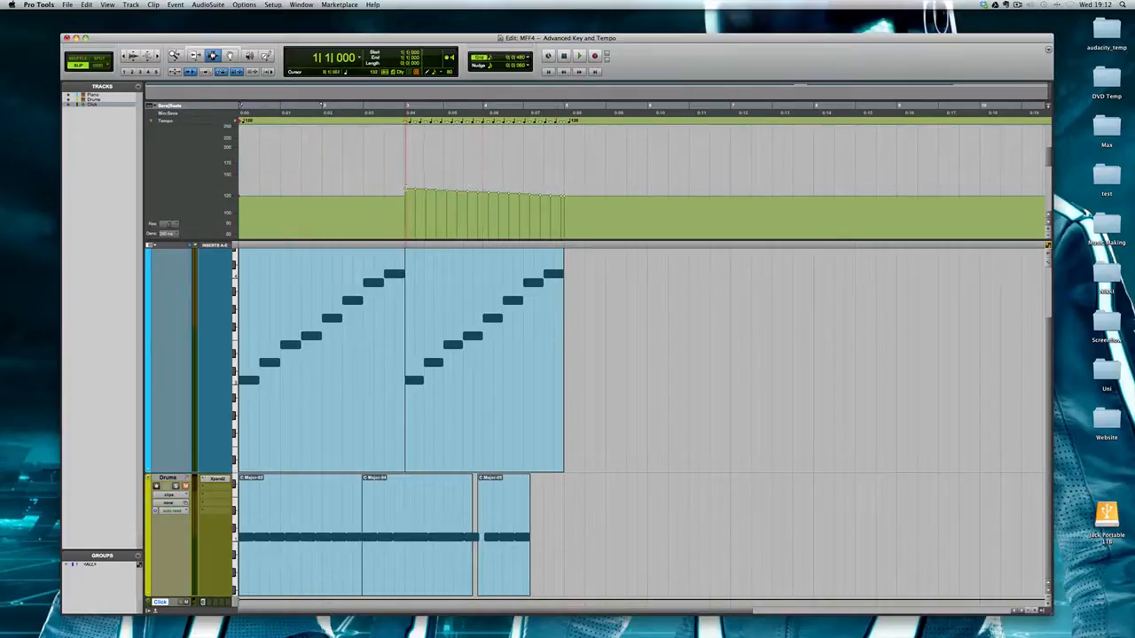
key(F8)
drag(407, 190, 407, 153)
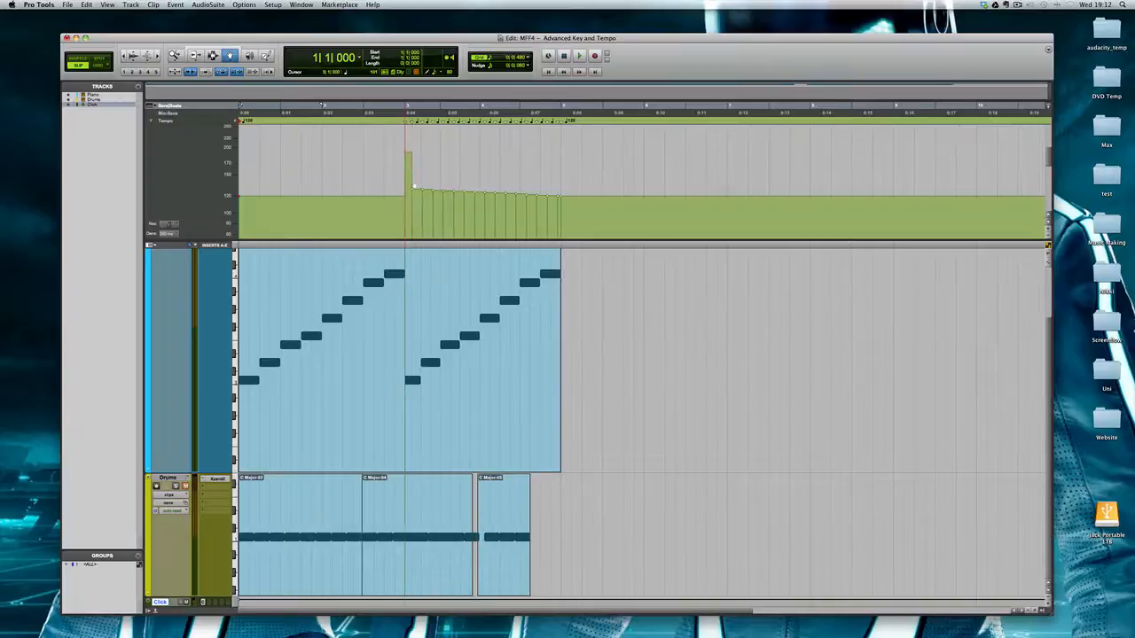
drag(413, 192, 417, 161)
key(space)
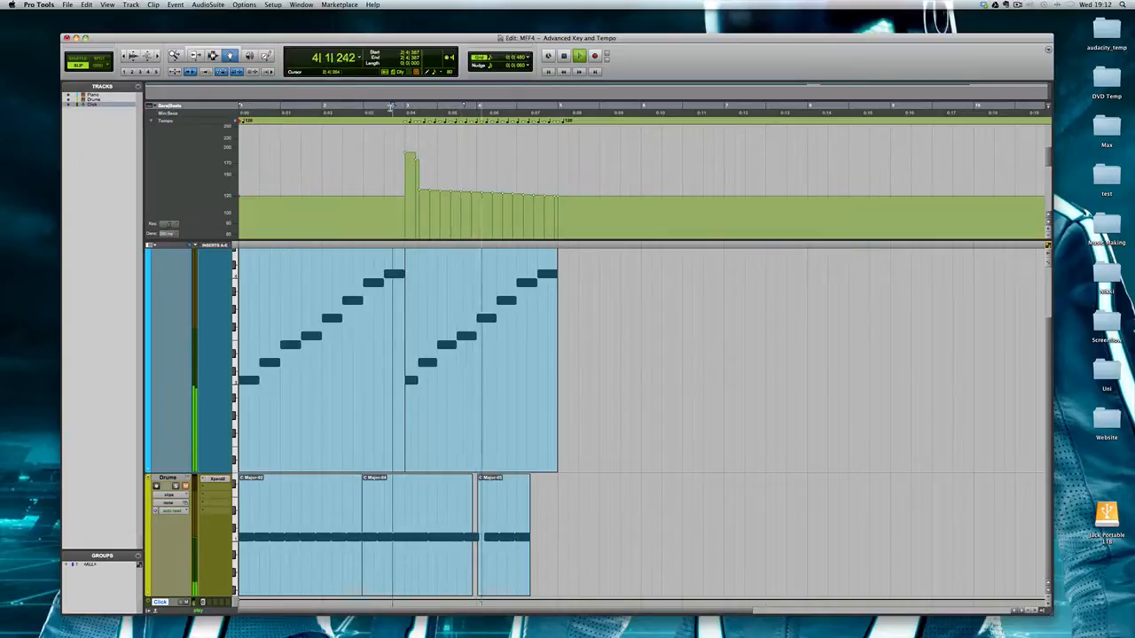
key(space)
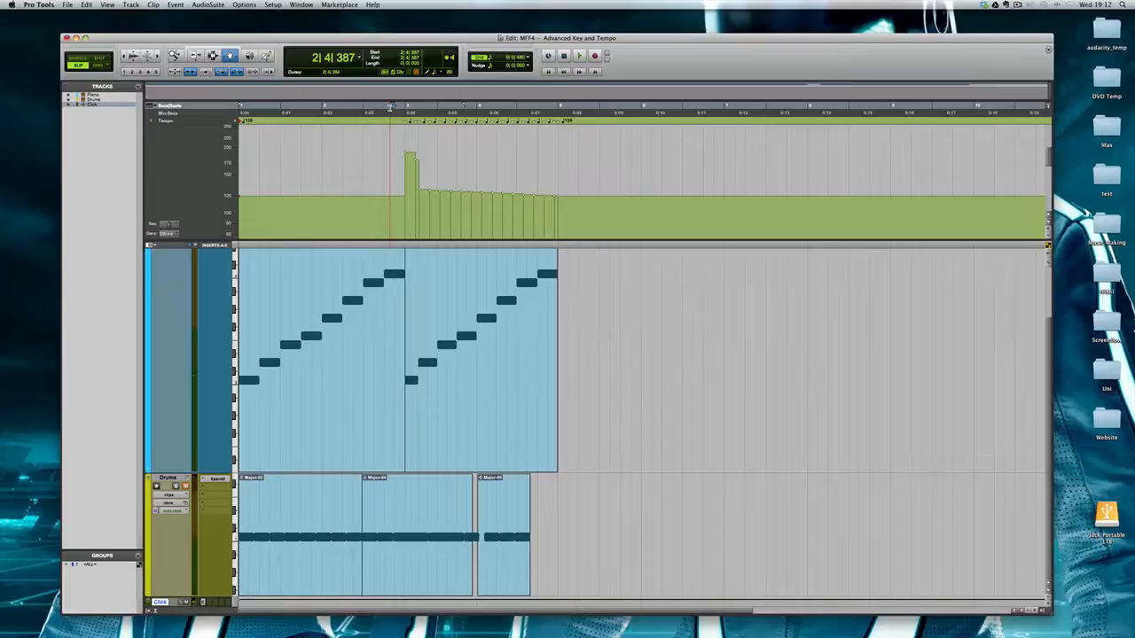
Switch Tempo Operations to Parabolic and delete all the tempo events of the edited ramp.
key(alt+2)
click(518, 227)
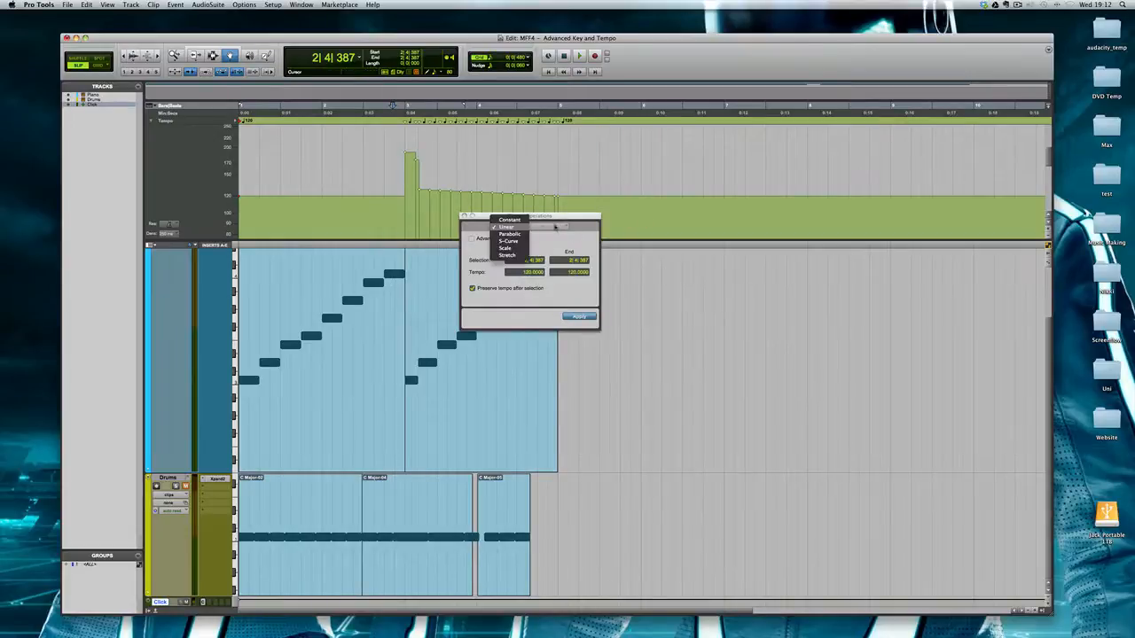
click(518, 234)
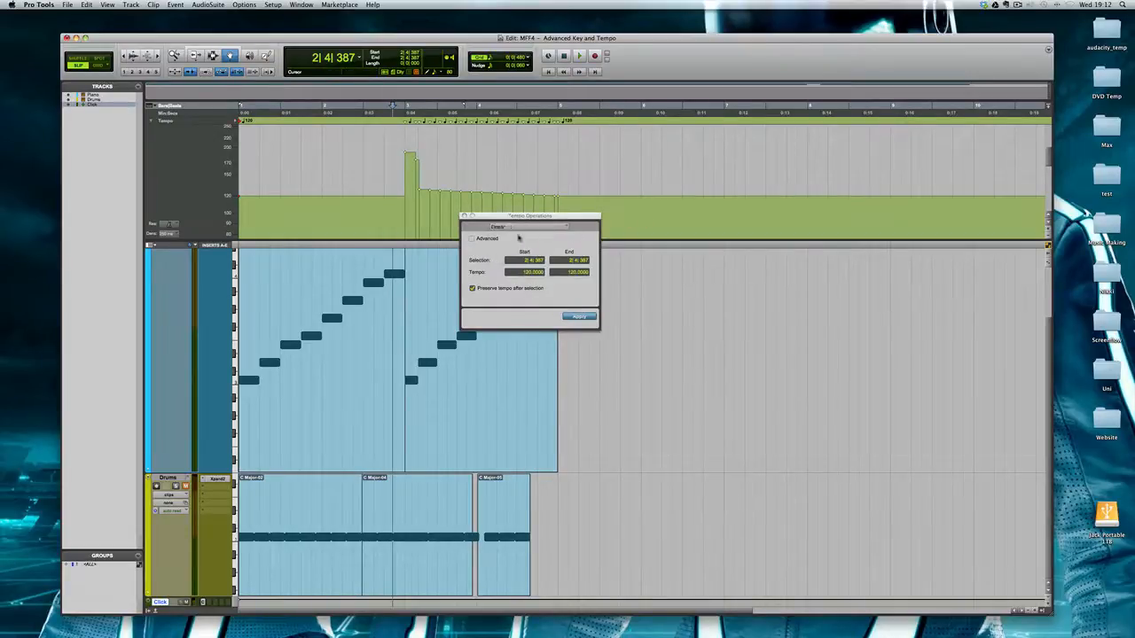
drag(583, 181, 113, 195)
key(Delete)
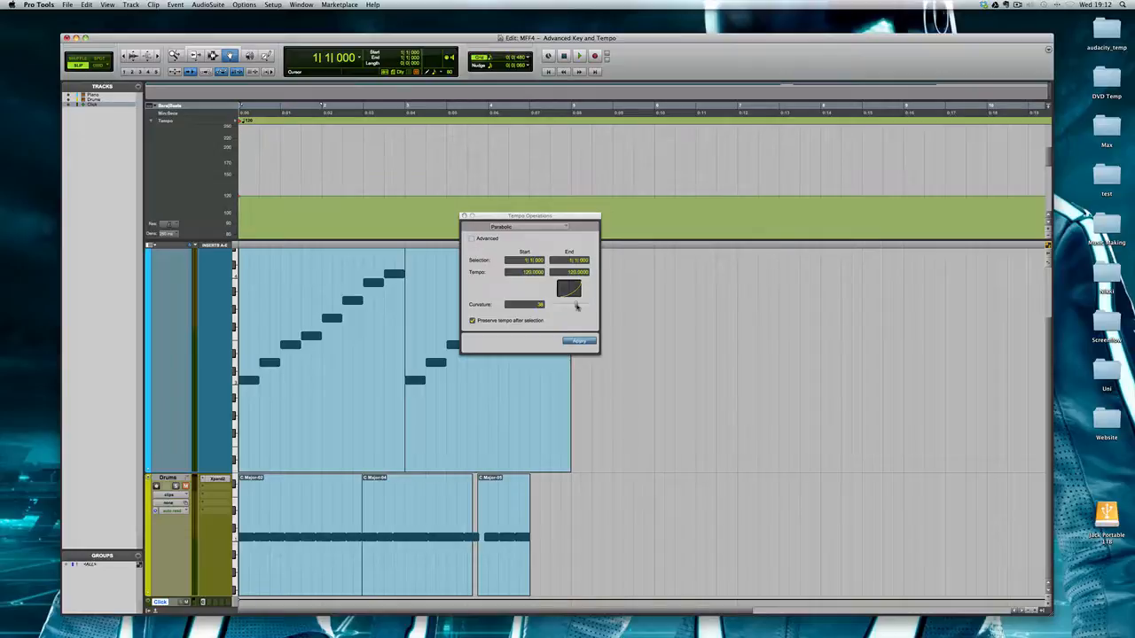
Set the parabolic change to run from bar 3 to bar 10, with a start tempo of 130 and an end tempo of 160 BPM.
click(526, 260)
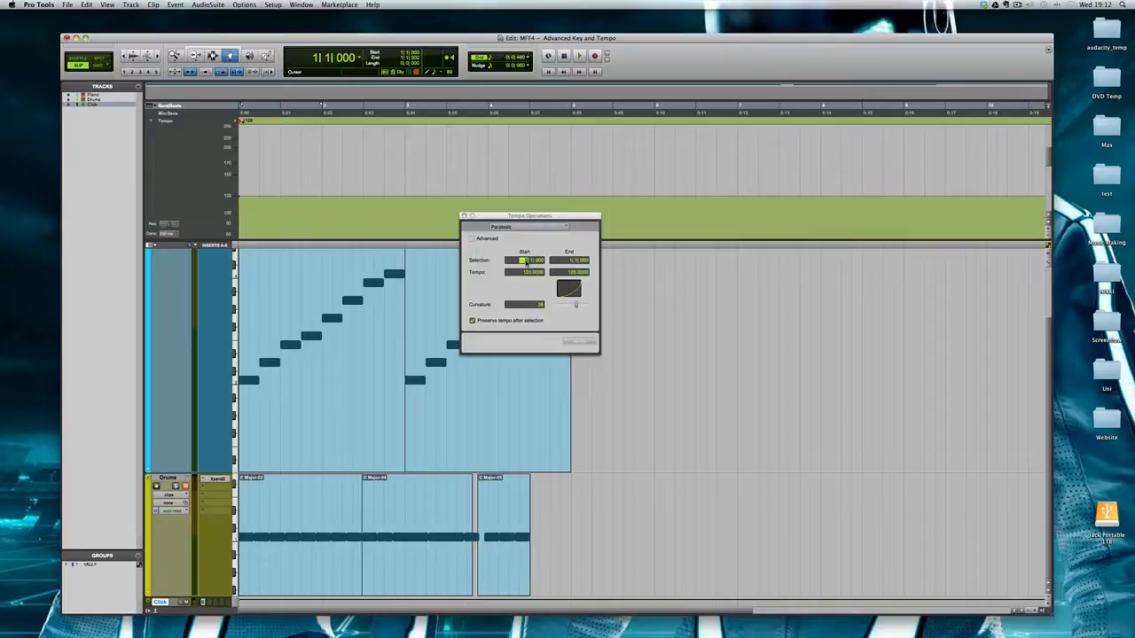
text(3)
key(Tab)
text(10)
click(527, 273)
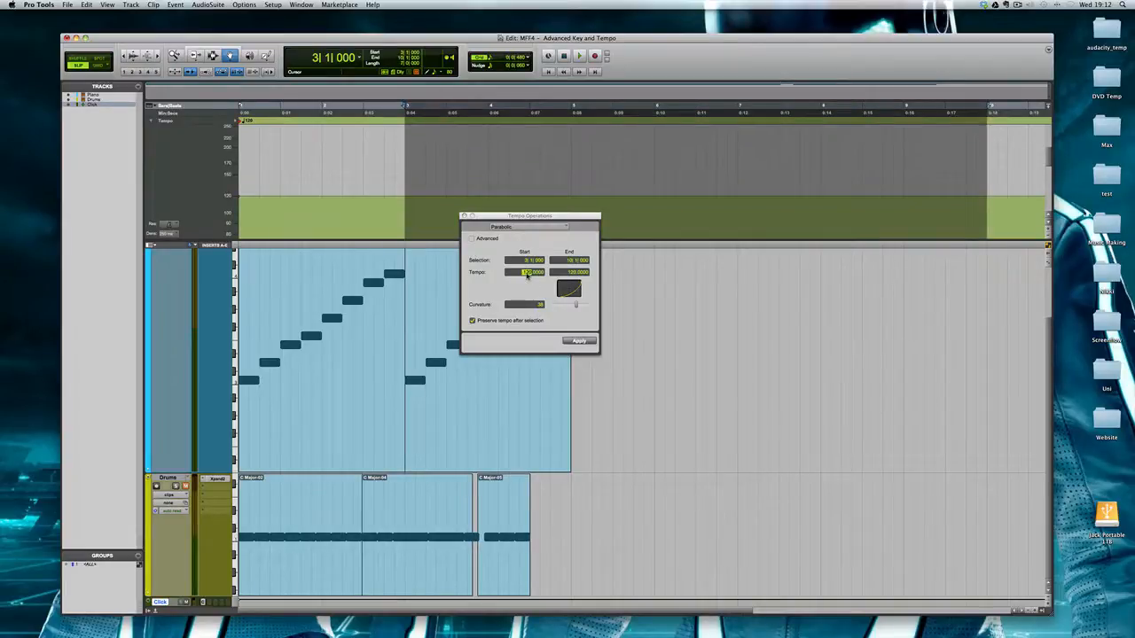
text(100)
key(Tab)
Turn off preserving the tempo after the selection, set a positive curvature for a gradual start, and apply the parabolic tempo change.
click(473, 321)
drag(573, 306, 557, 301)
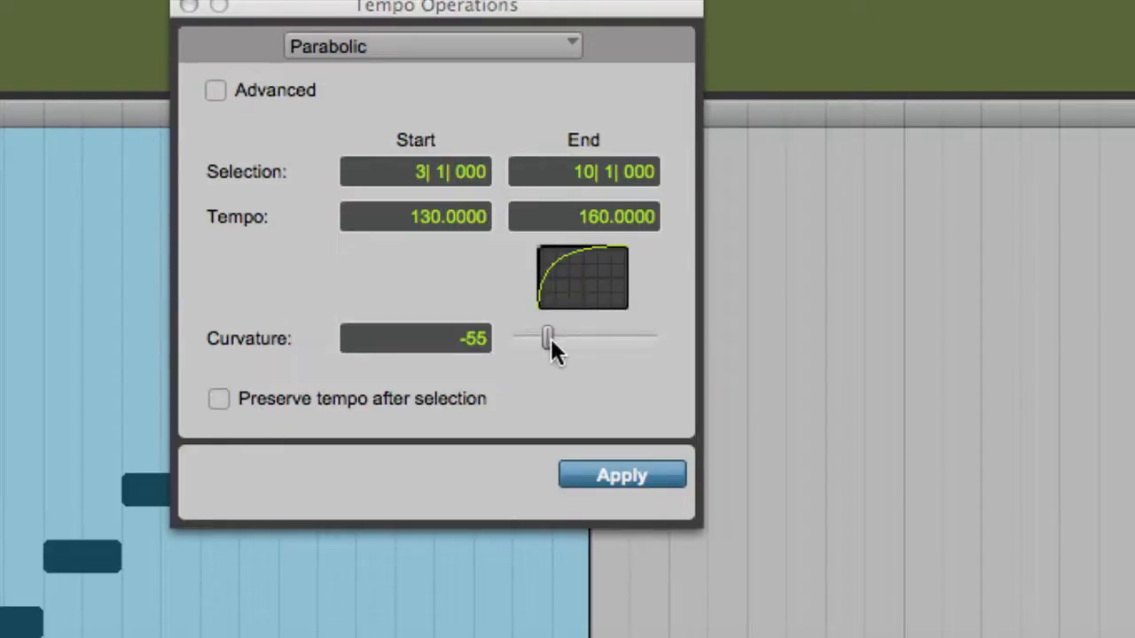
drag(544, 339, 616, 340)
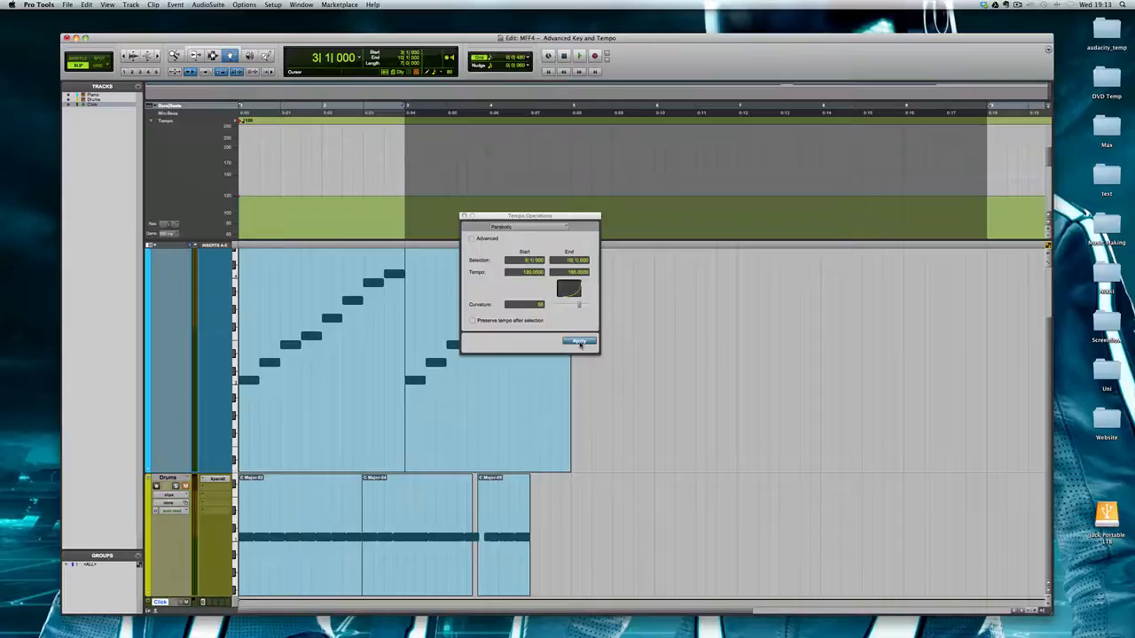
click(623, 479)
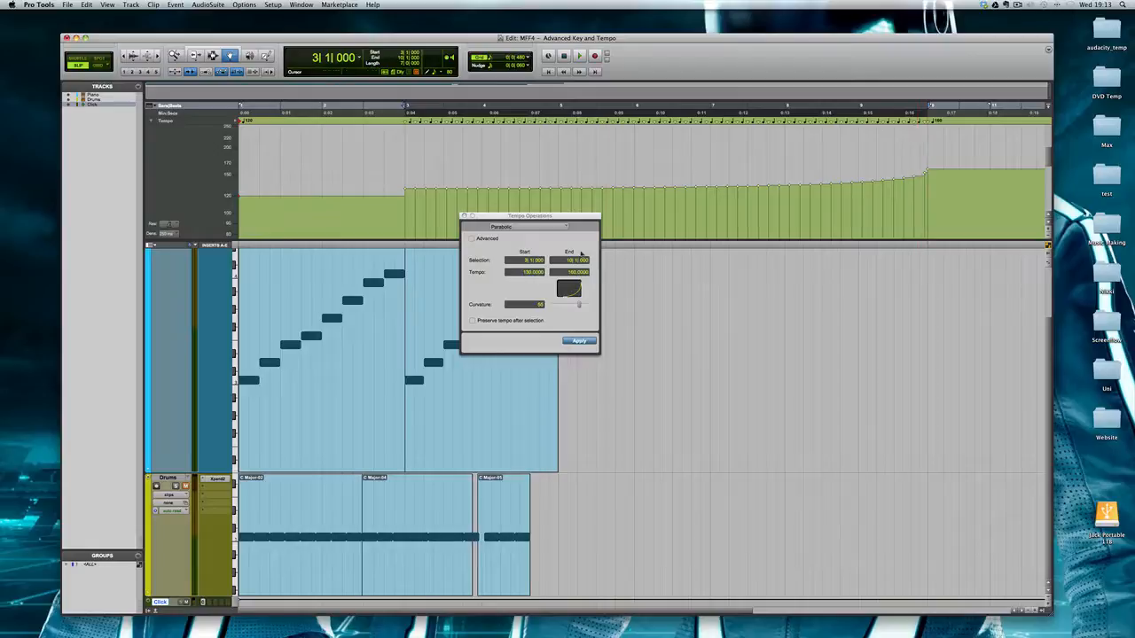
Switch Tempo Operations to S-Curve, try a negative curvature of -55, and settle the curvature at 40.
click(555, 227)
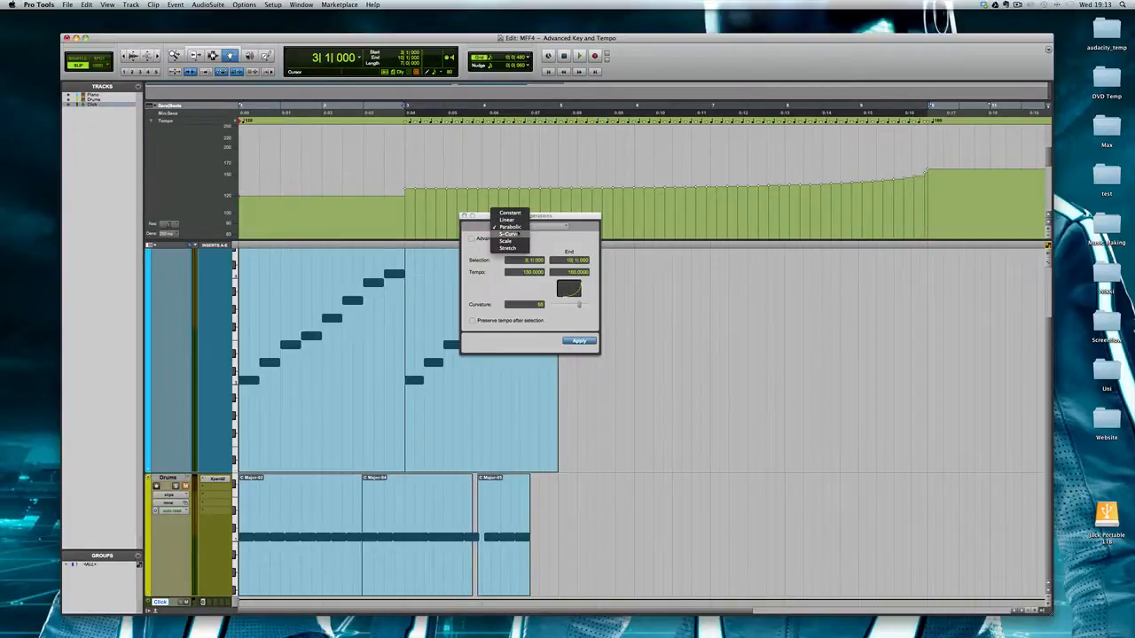
click(517, 233)
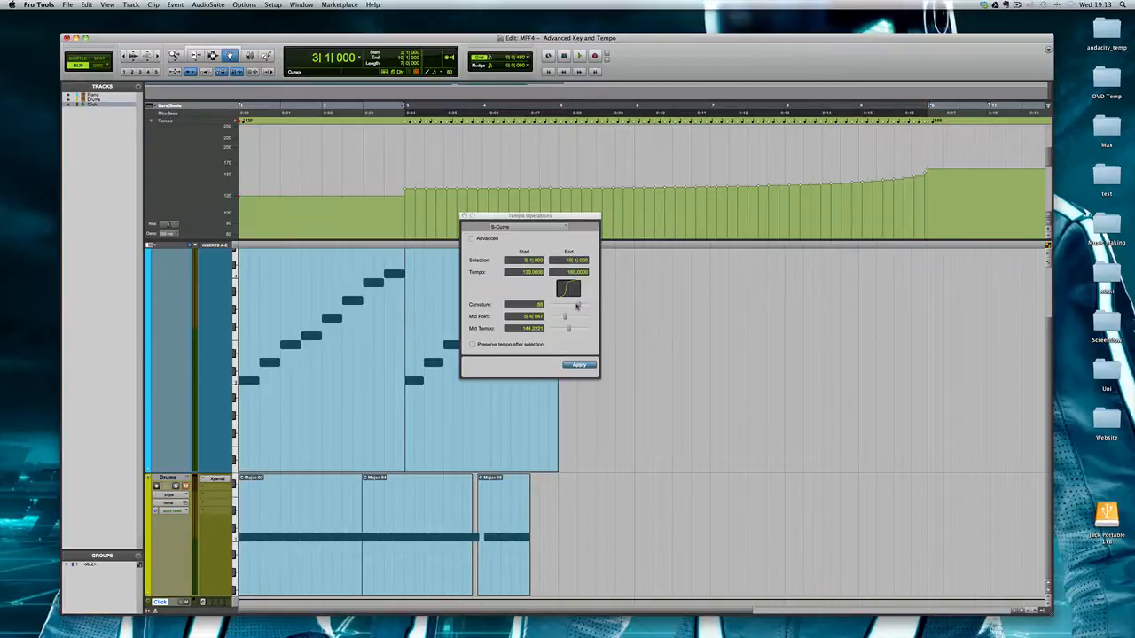
drag(578, 305, 555, 306)
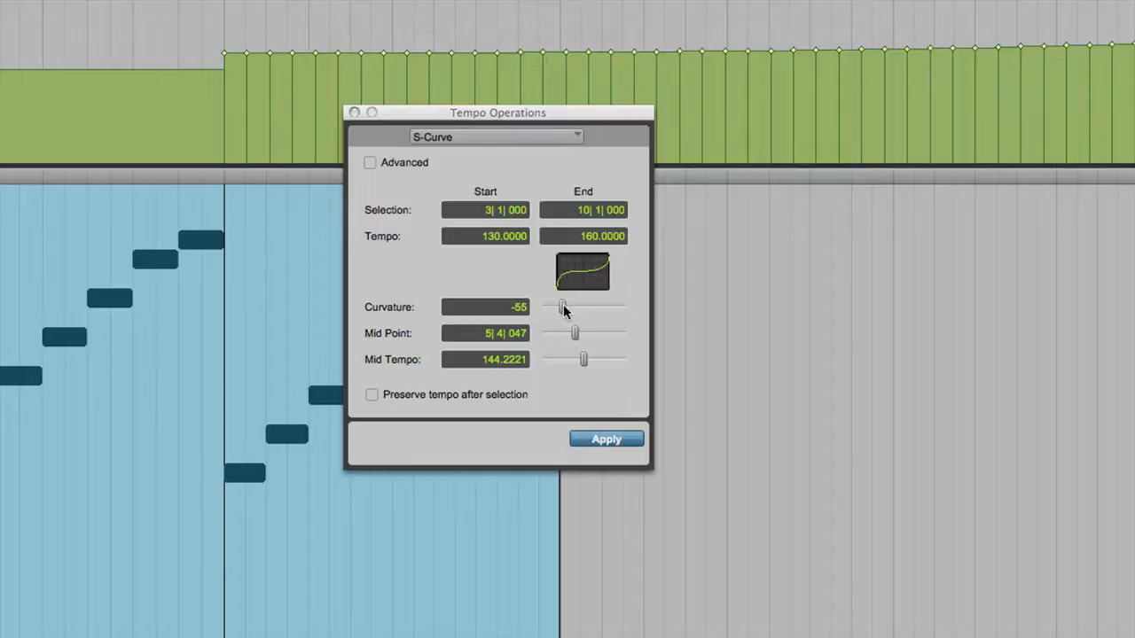
drag(563, 306, 608, 304)
mouse_move(601, 305)
mouse_down()
mouse_move(553, 310)
mouse_move(608, 309)
mouse_move(598, 306)
mouse_up()
Move the S-curve's mid point earlier to about 4|4|772 and lower its mid tempo to about 143.6 BPM.
drag(572, 335, 566, 333)
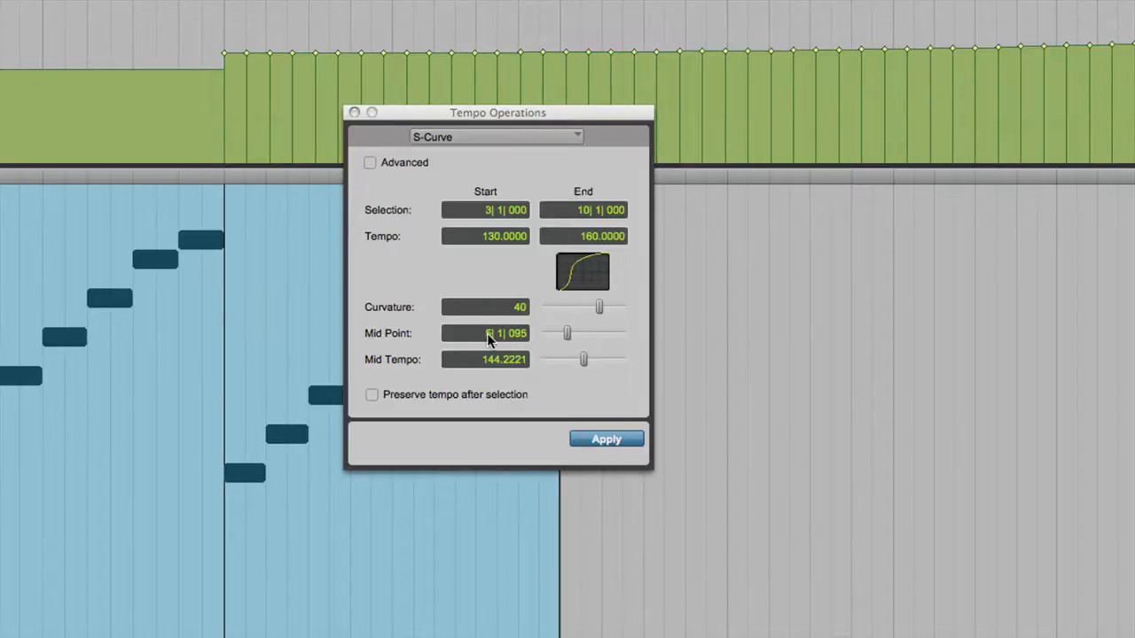
click(488, 334)
drag(566, 332, 582, 359)
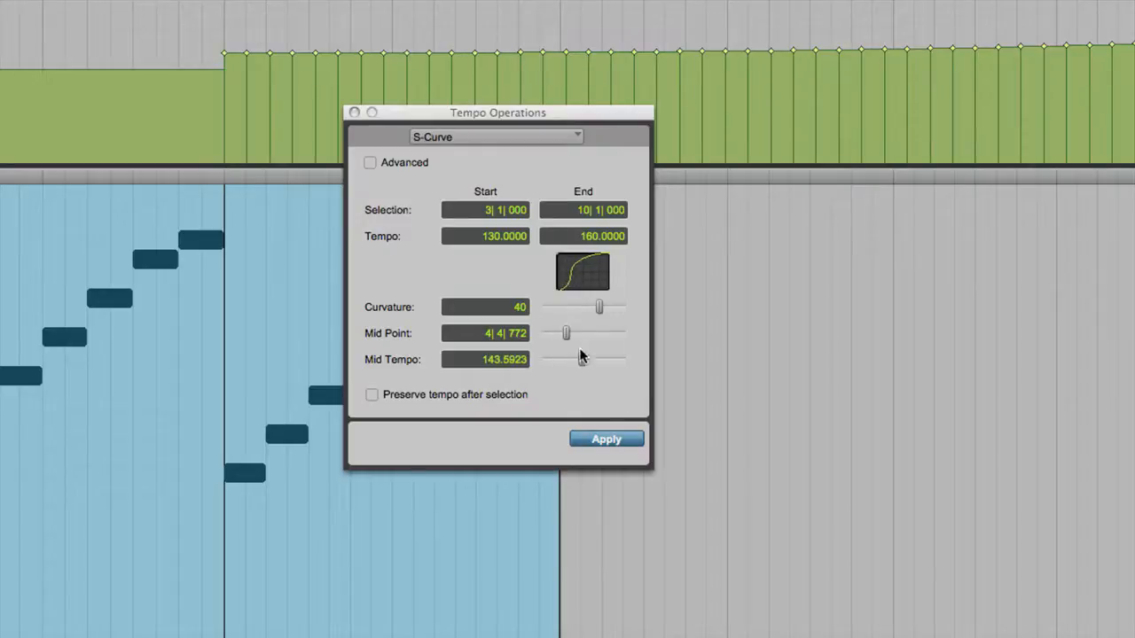